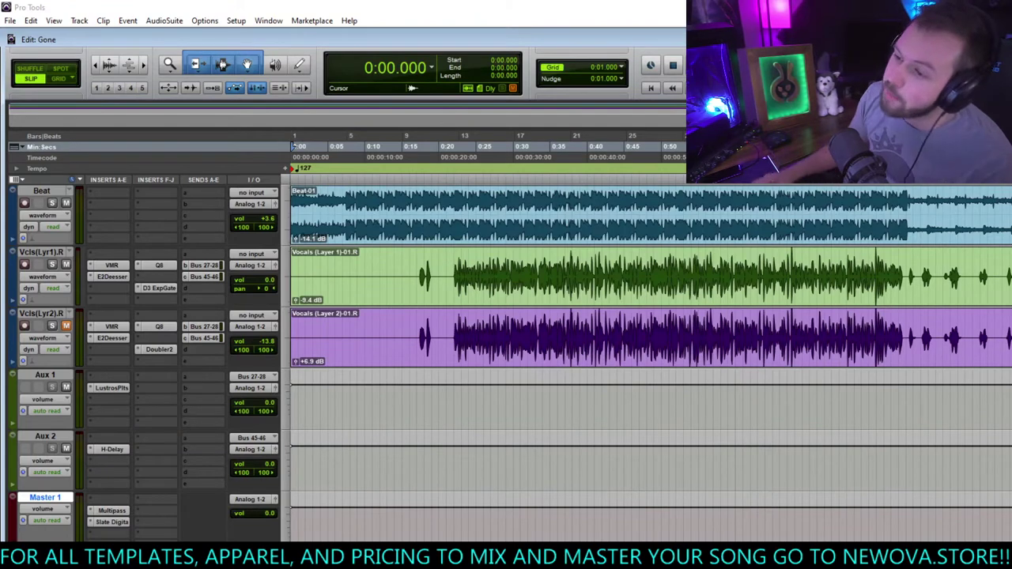
Remove all insert plug-ins, including VMR, E2Deesser, Q8, D3 ExpGate and Doubler2, from both vocal layer tracks
left_click(448, 262)
left_click(90, 266)
left_click(91, 270)
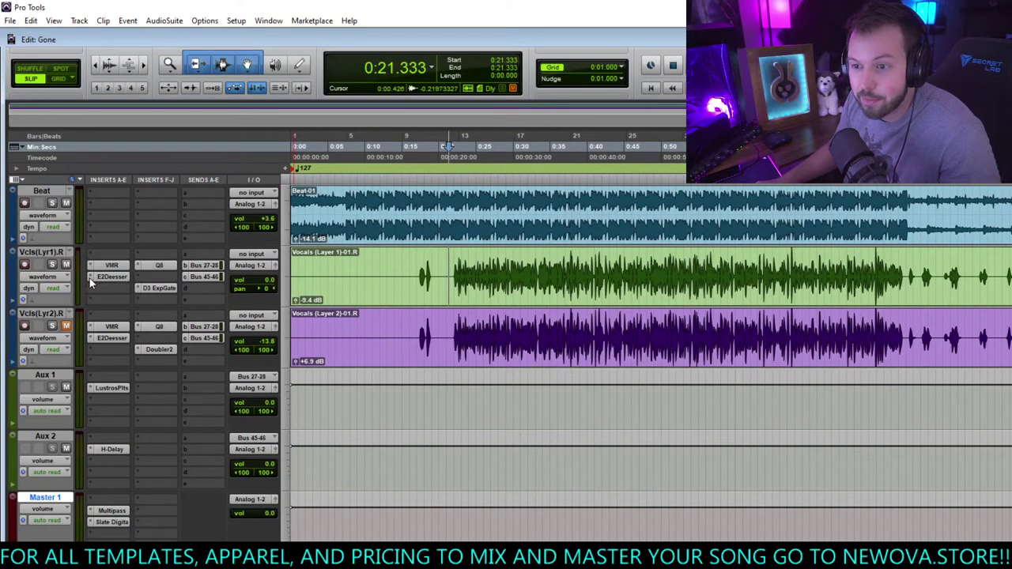
left_click(90, 278, "alt")
left_click(96, 279, "alt")
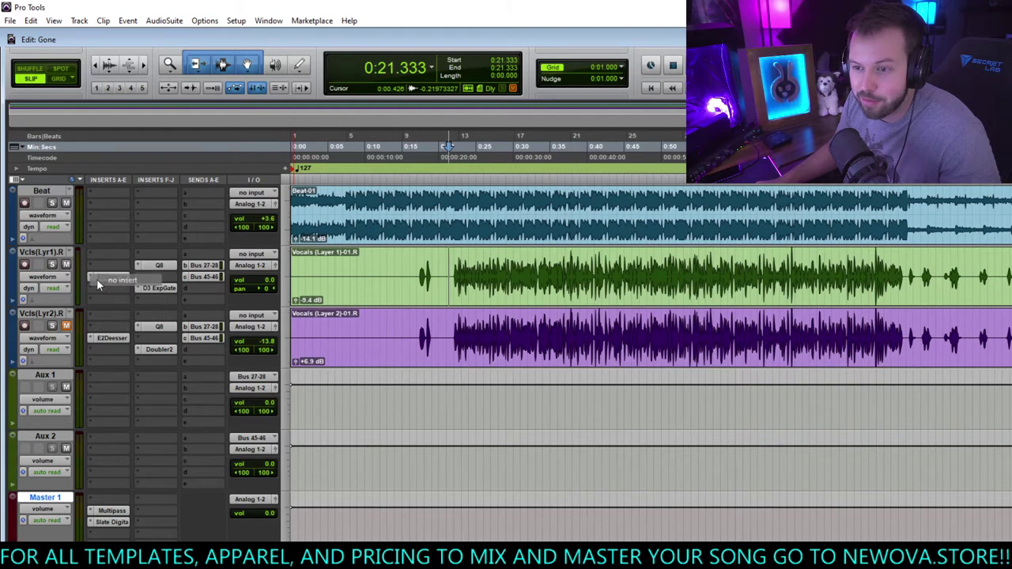
left_click(142, 263, "alt")
left_click(148, 269, "alt")
left_click(142, 288, "alt")
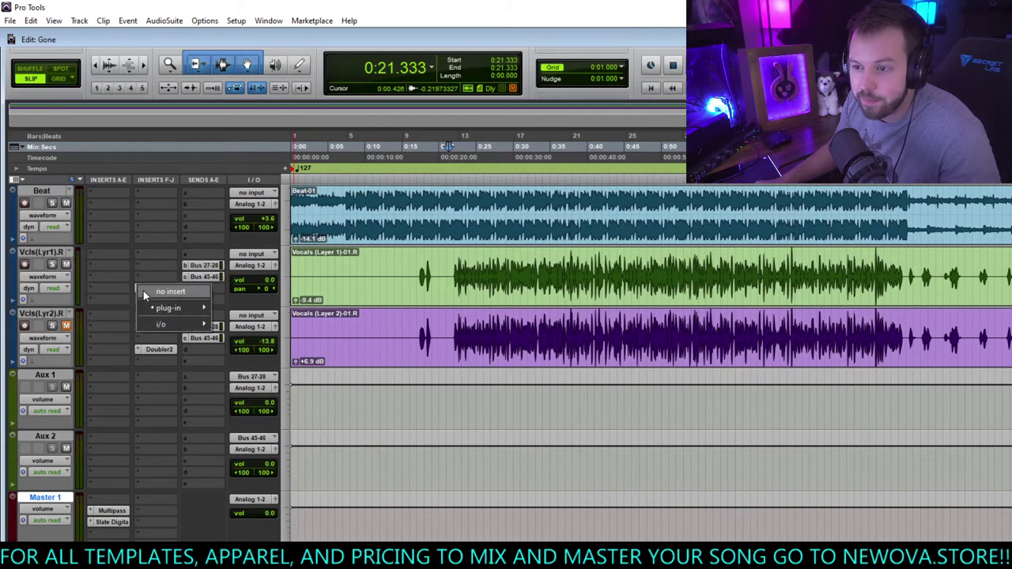
left_click(145, 293, "alt")
Remove the Bus 27-28 and Bus 45-46 sends from both vocal layer tracks
left_click(188, 337)
left_click(187, 330)
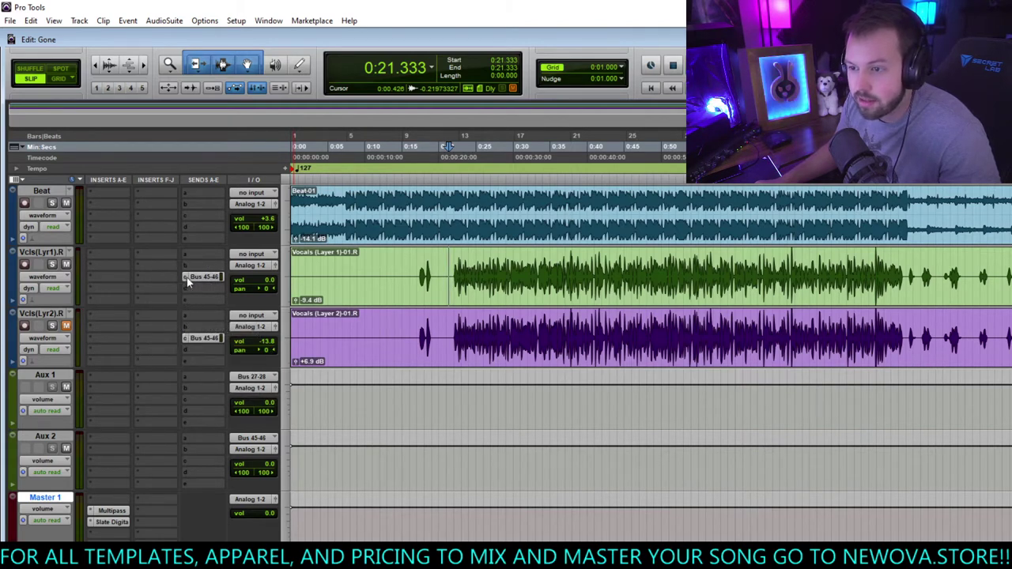
left_click(187, 277)
left_click(200, 281)
Remove the Multipass and Slate Digital inserts from the Master 1 track
left_click(90, 513)
left_click(95, 516)
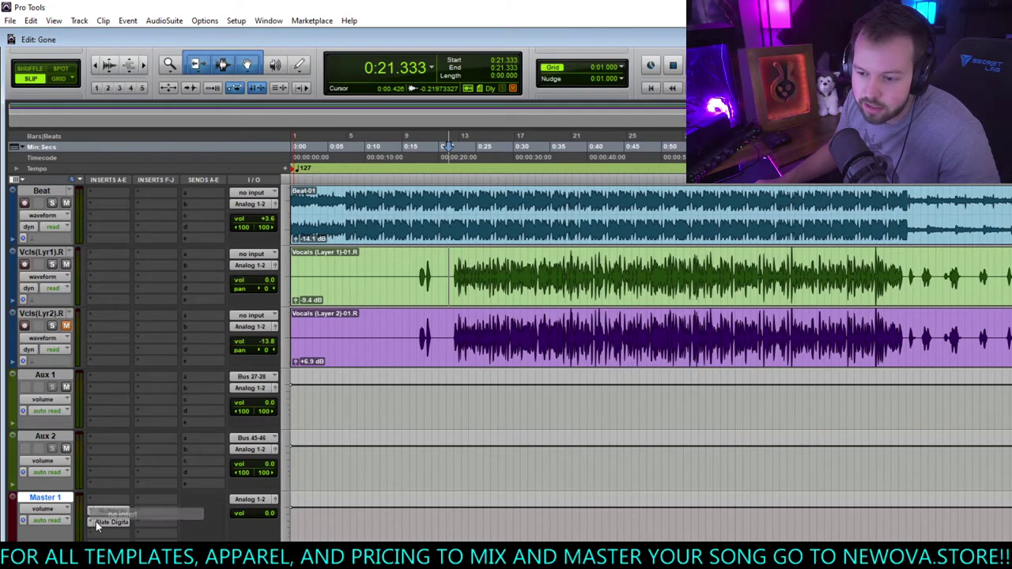
left_click(93, 523)
left_click(105, 526)
Place the playback start at about 0:21.4, just before the main vocal section, and play the unprocessed mix
key("t")
key("t")
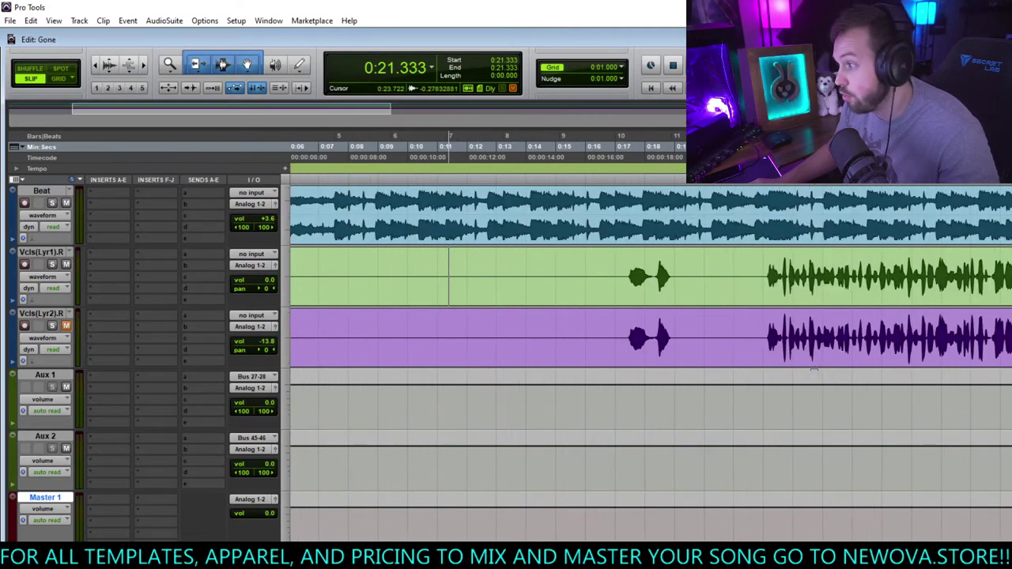
scroll(798, 351, "right", 4)
left_click(422, 261)
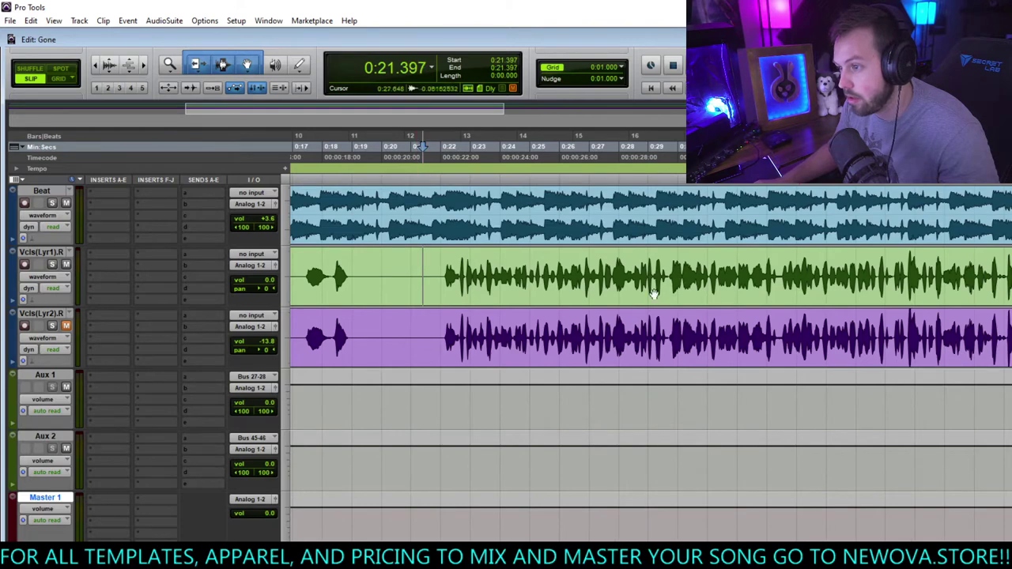
key("r")
key("r")
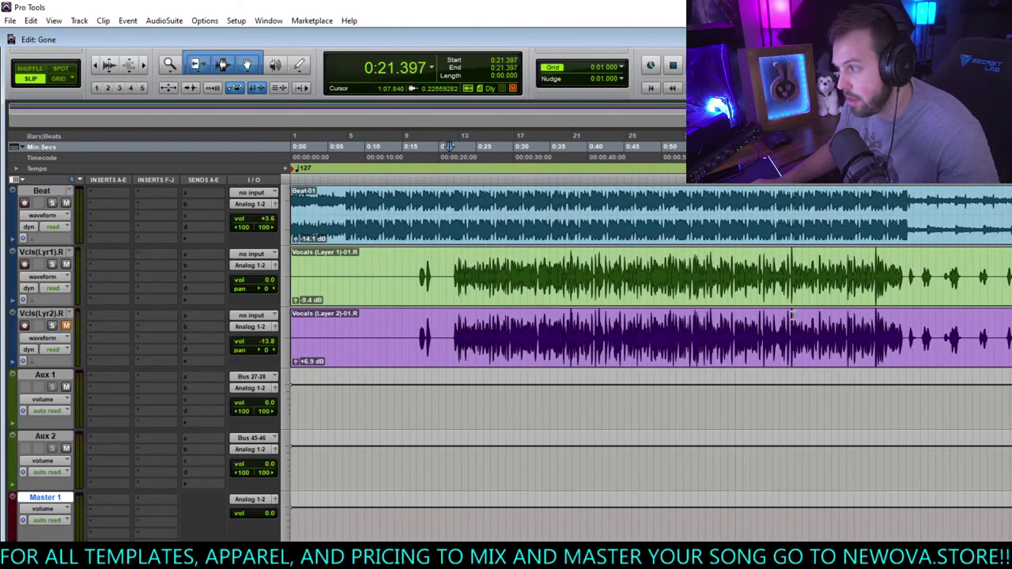
left_click(449, 269)
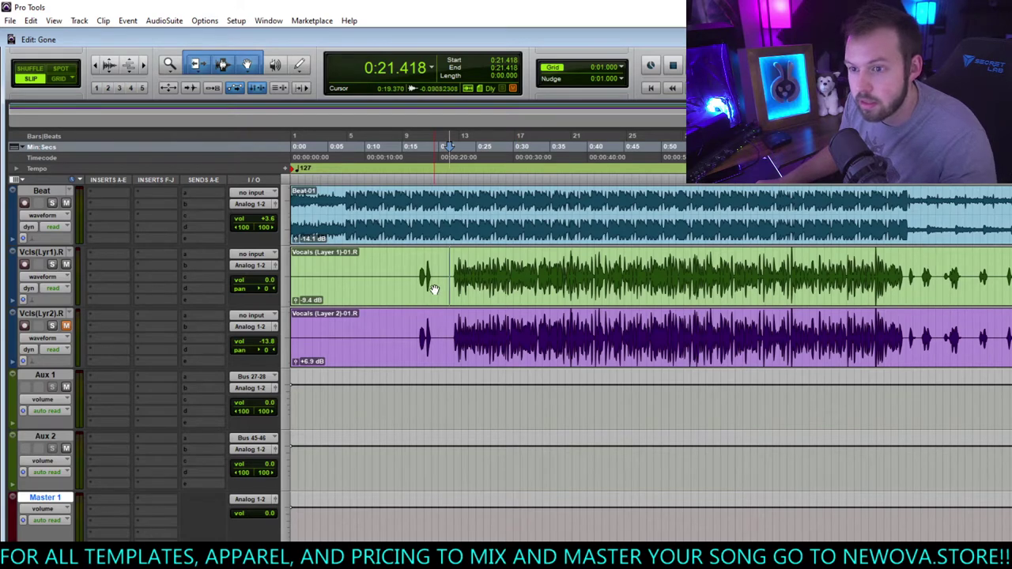
key("space")
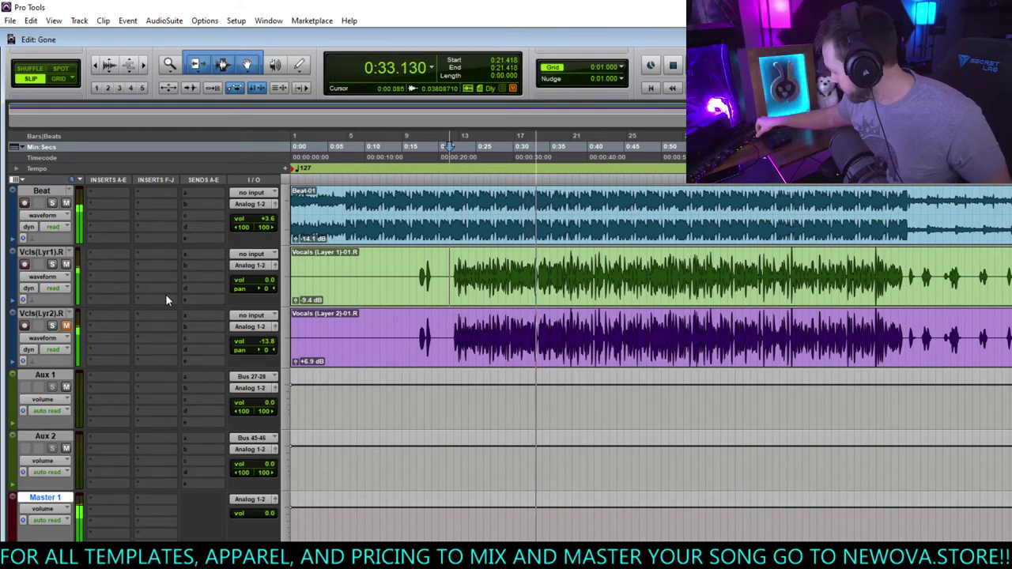
Solo the first vocal layer to hear it on its own, return to the full mix and stop playback
left_click(51, 265)
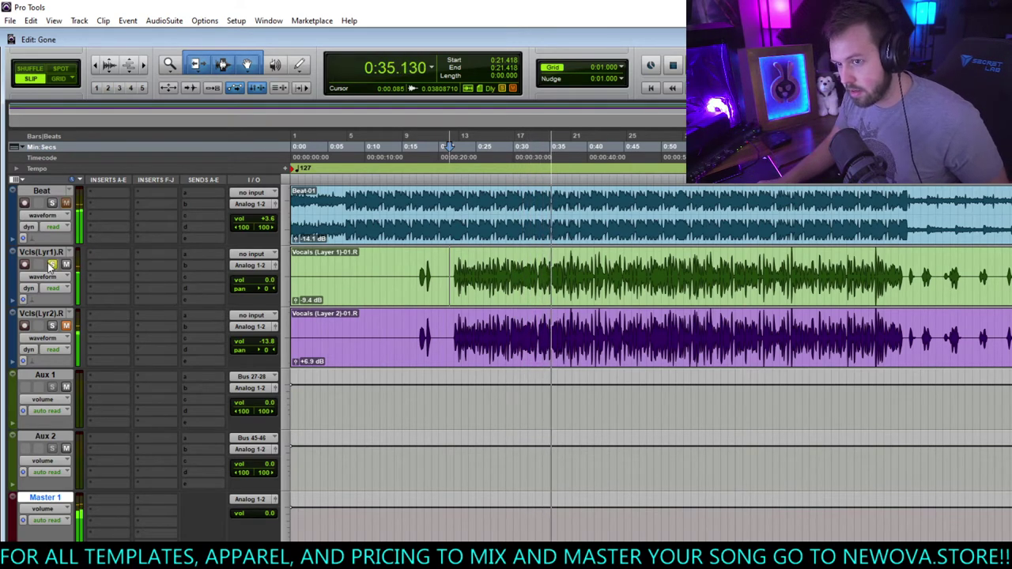
left_click_drag(269, 290, 479, 317)
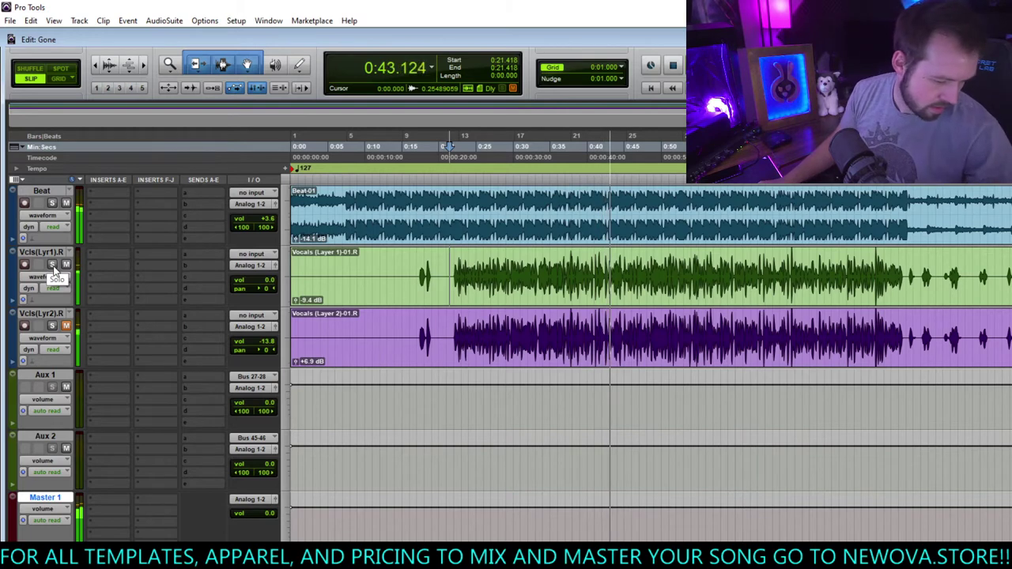
key("space")
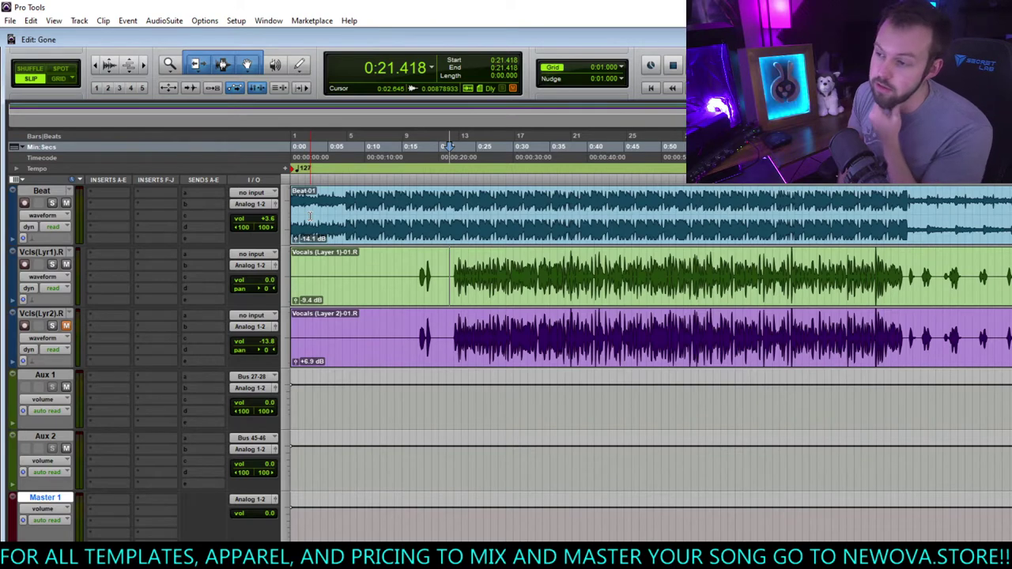
Play the song and insert the mono C1 comp plug-in in slot B of the first vocal layer
key("space")
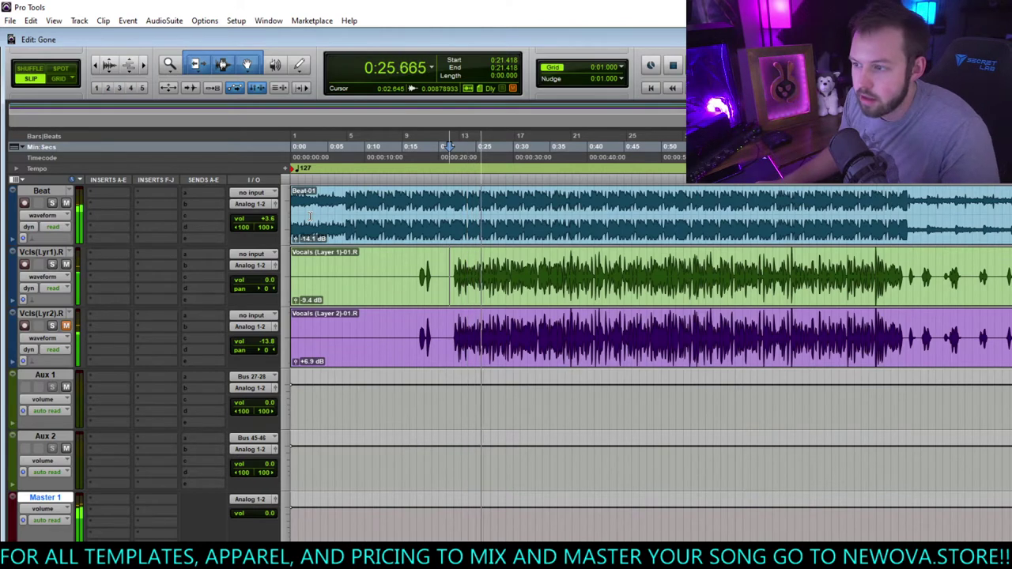
left_click(109, 269)
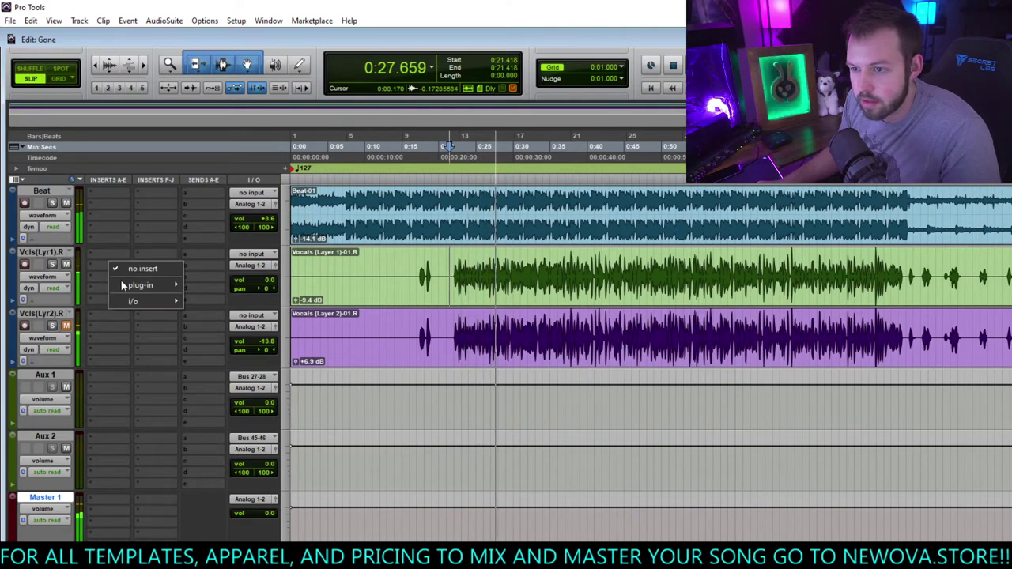
mouse_move(141, 285)
mouse_move(206, 285)
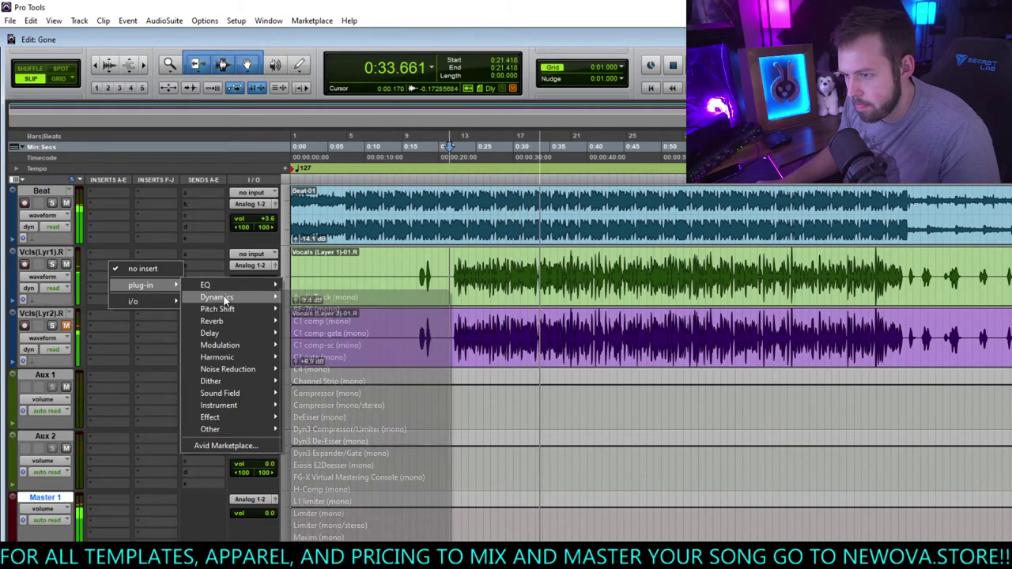
left_click(332, 321)
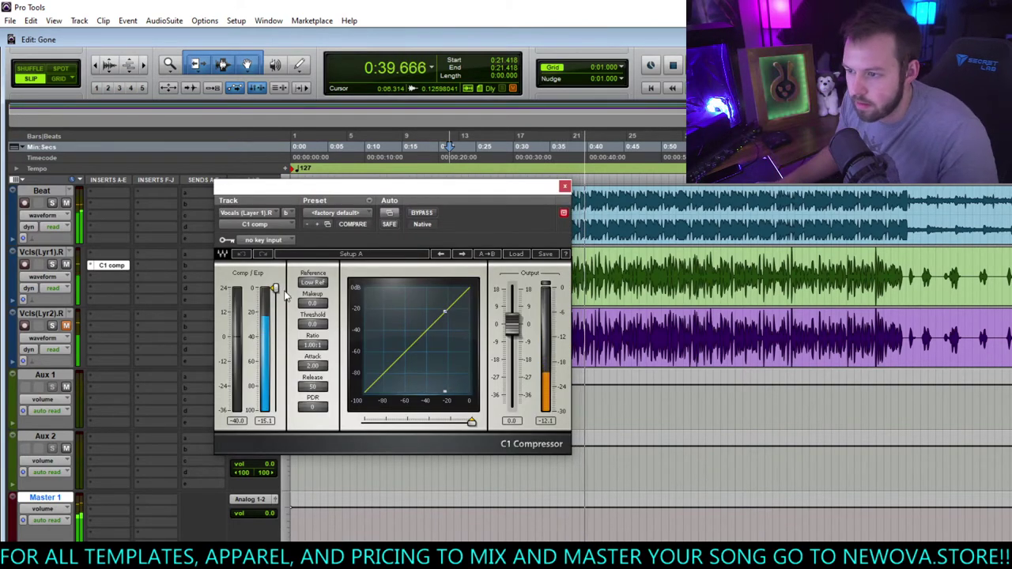
Set the C1 compressor's threshold to about -27.6, ratio to 4 and makeup to about 12, close it and stop playback
left_click_drag(275, 290, 276, 329)
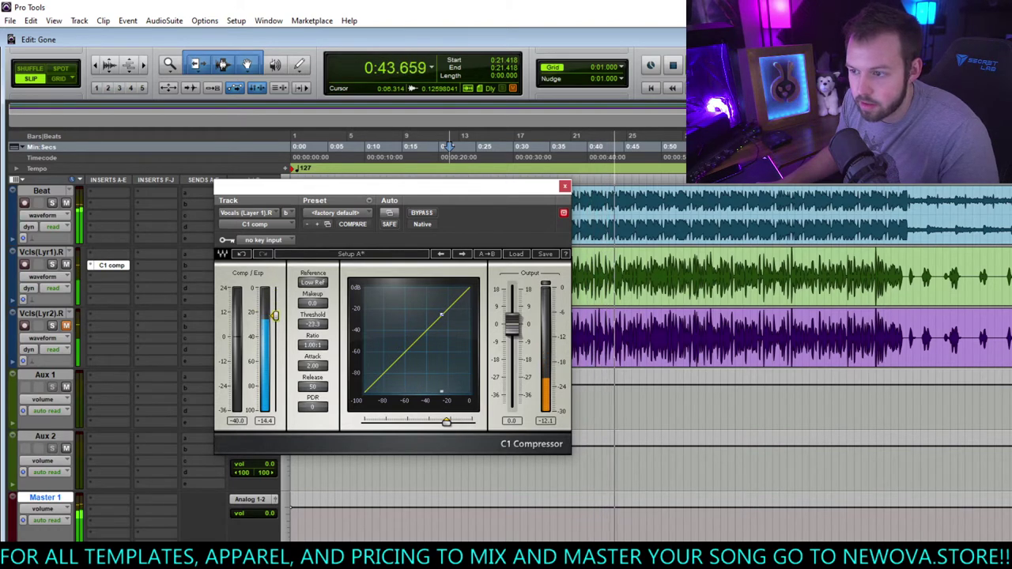
double_click(306, 346)
type("4")
key("Return")
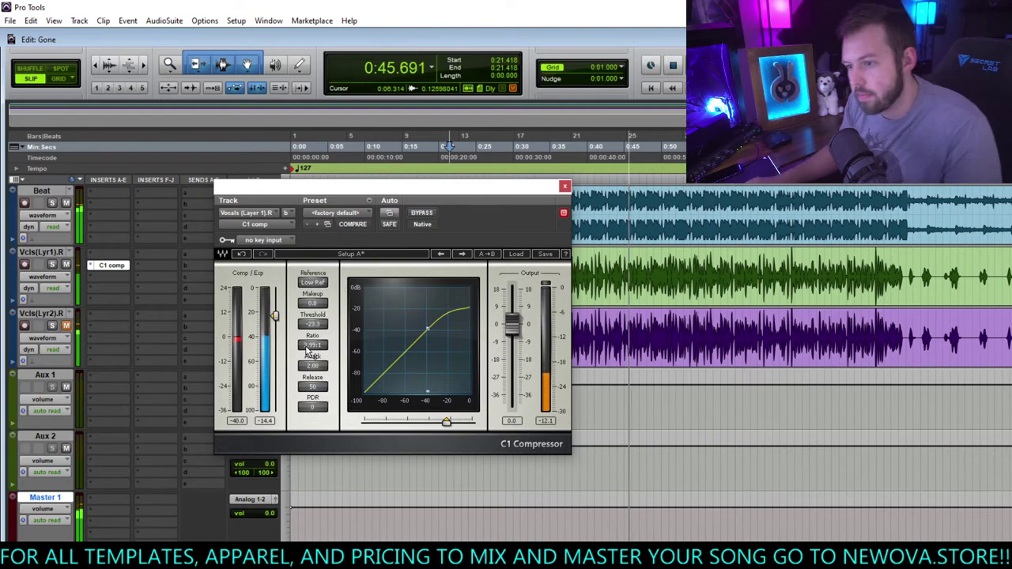
left_click_drag(275, 316, 321, 285)
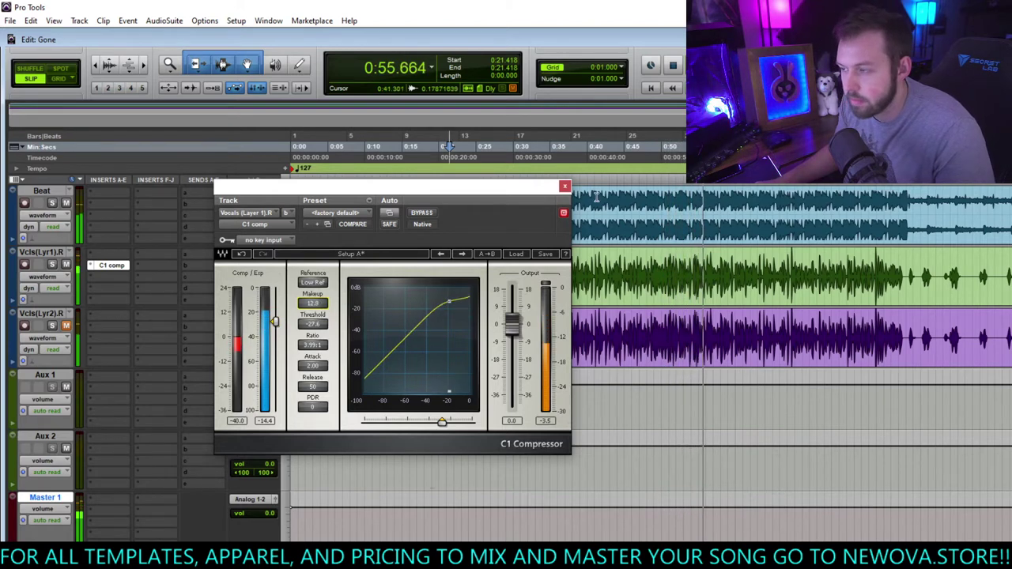
left_click(565, 185)
key("space")
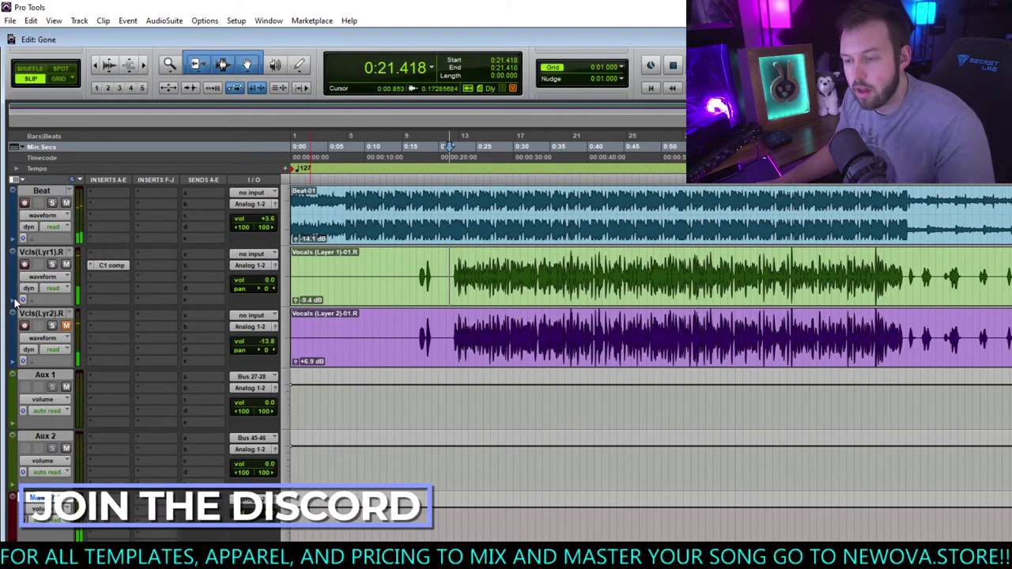
Insert the mono REQ 6 equalizer below the compressor on the first vocal layer and move its window clear of that track
left_click(110, 275)
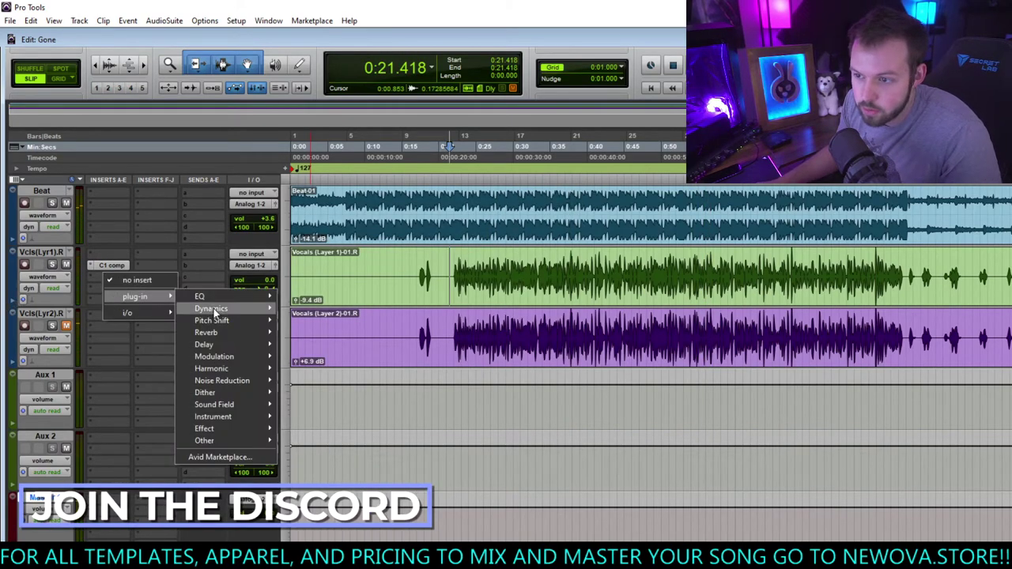
mouse_move(222, 304)
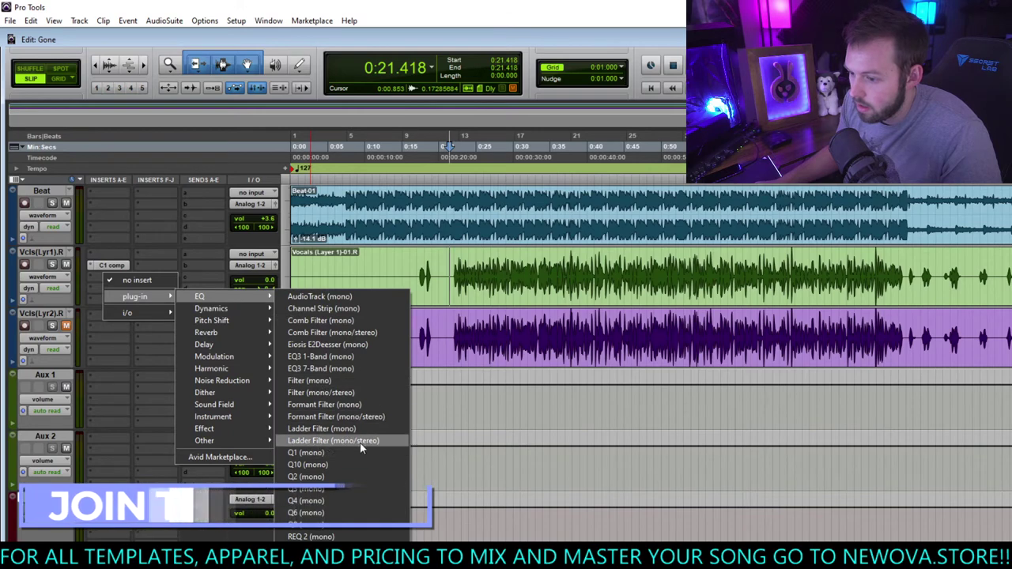
left_click(308, 561)
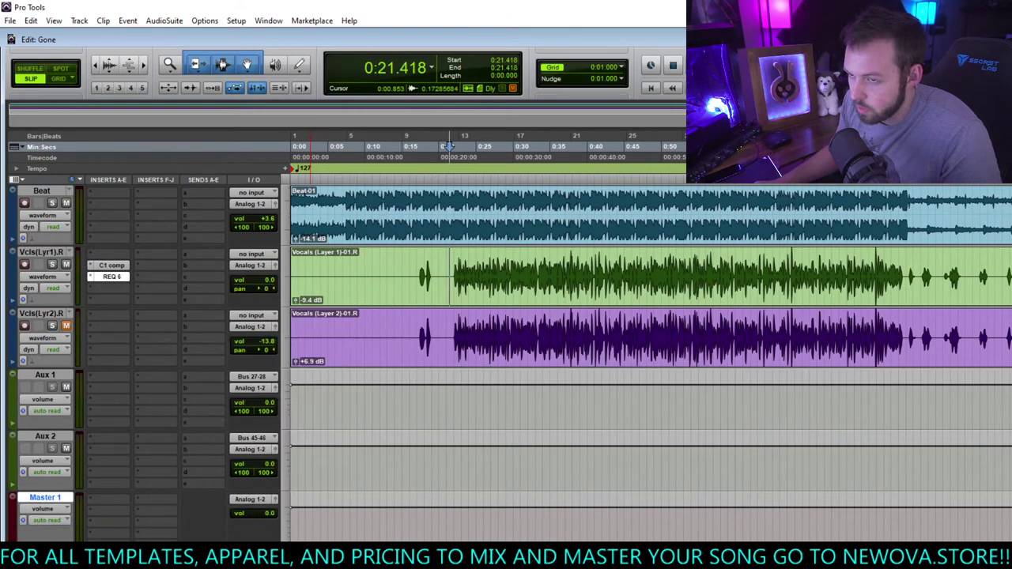
left_click_drag(381, 190, 466, 359)
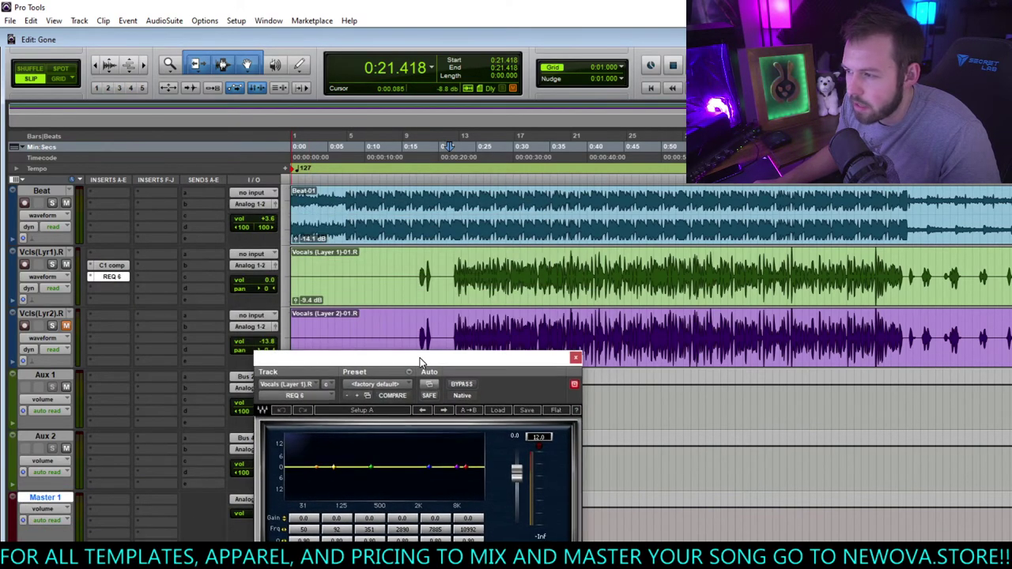
left_click_drag(334, 352, 277, 304)
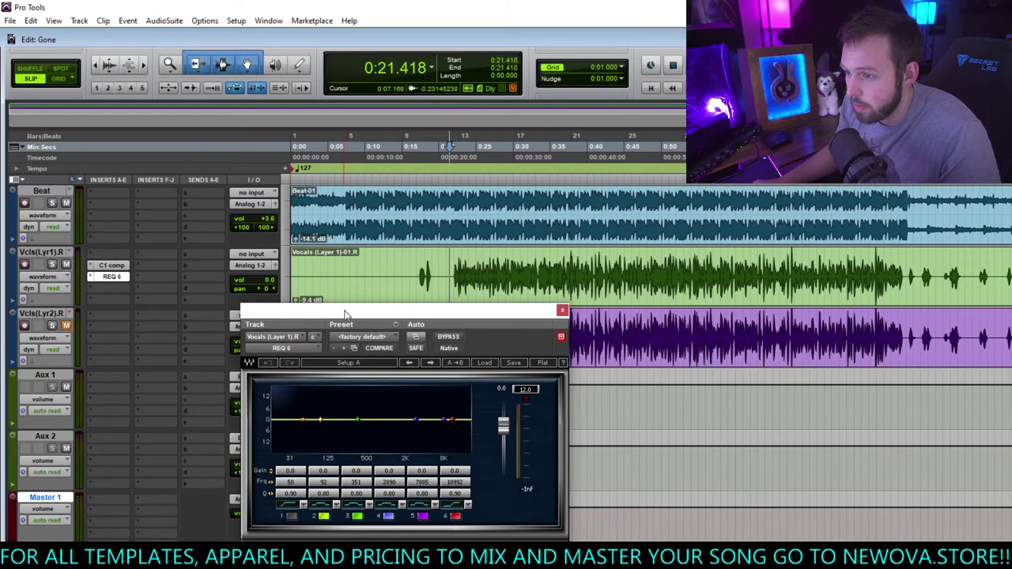
left_click_drag(346, 314, 328, 294)
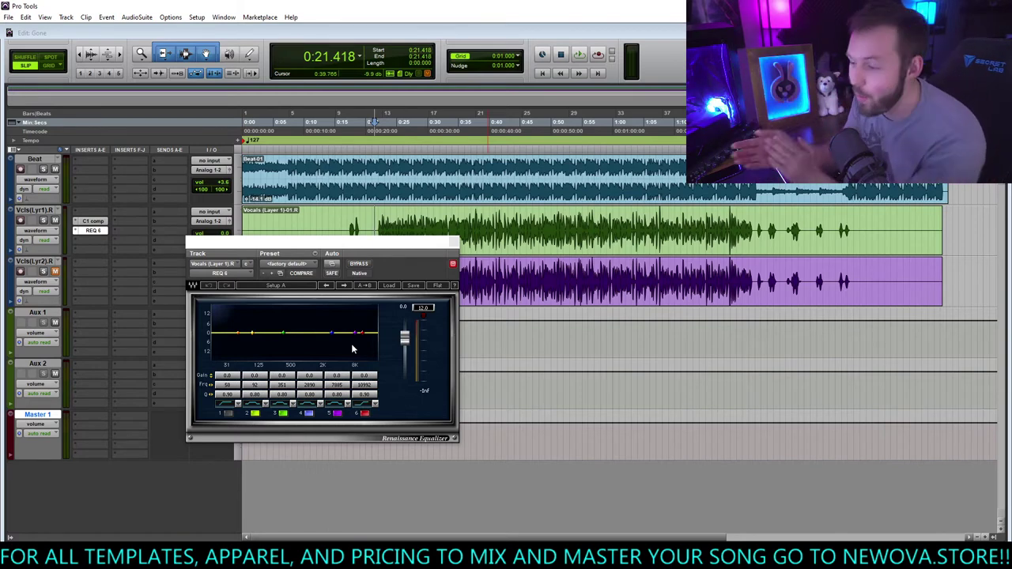
Try a band 6 boost of about 3.7 dB at about 14050 Hz in the equalizer
left_click(434, 246)
left_click_drag(434, 245, 451, 235)
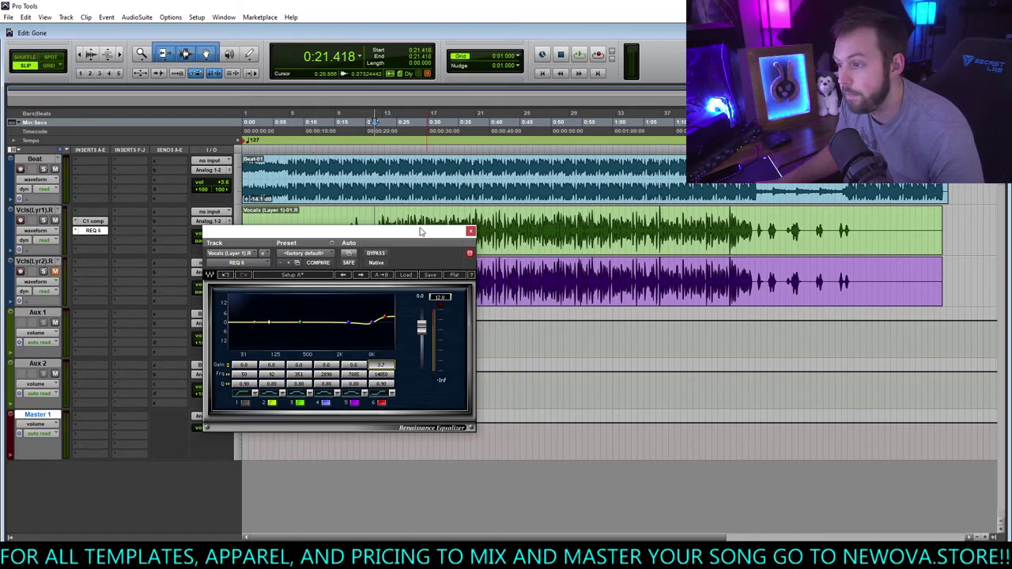
left_click_drag(410, 240, 418, 332)
Place the playback start at about 0:21.2, before the main vocals, start playback and reposition the equalizer window
left_click_drag(352, 274, 673, 284)
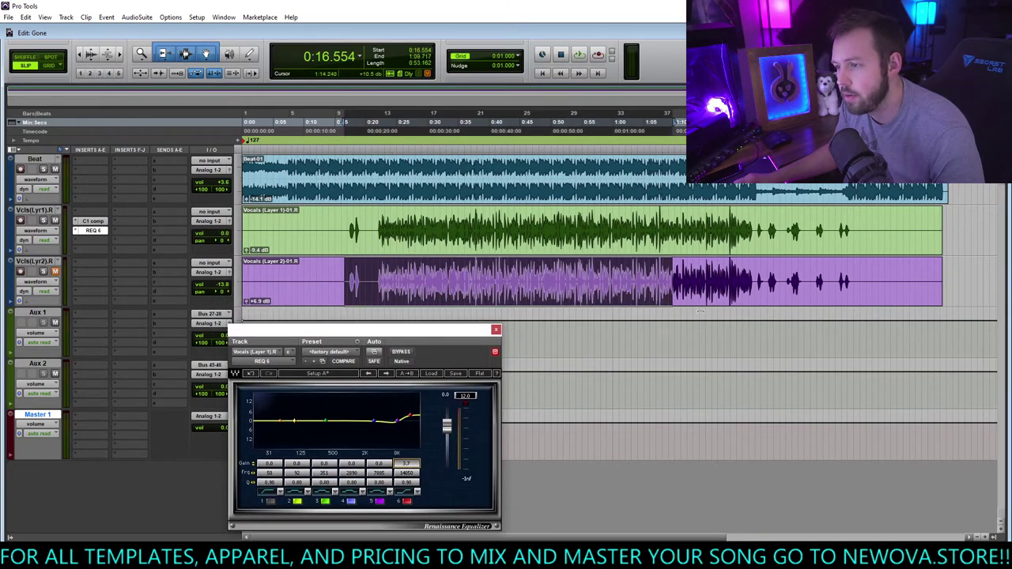
left_click(741, 275)
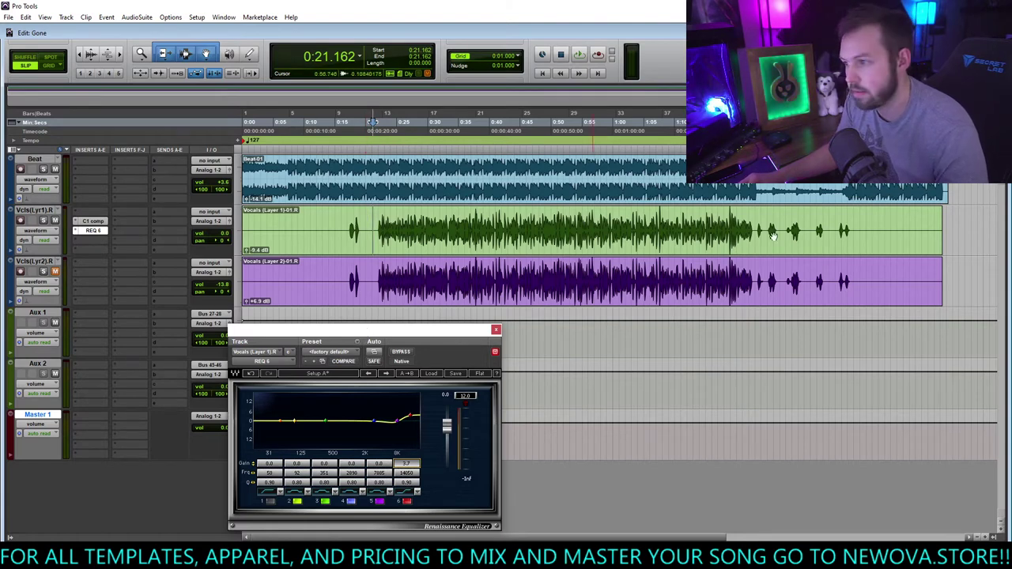
key("space")
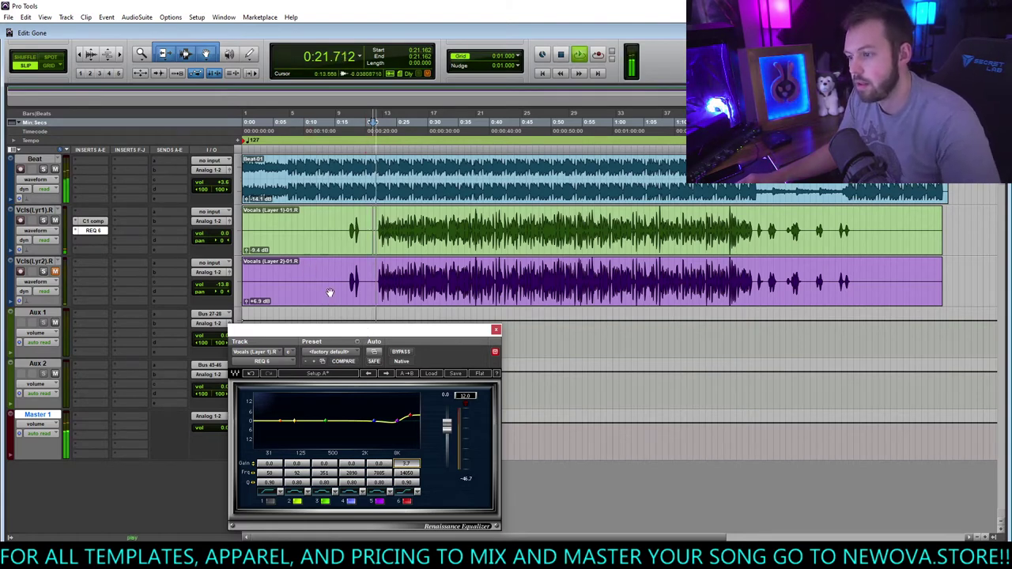
left_click_drag(345, 336, 336, 273)
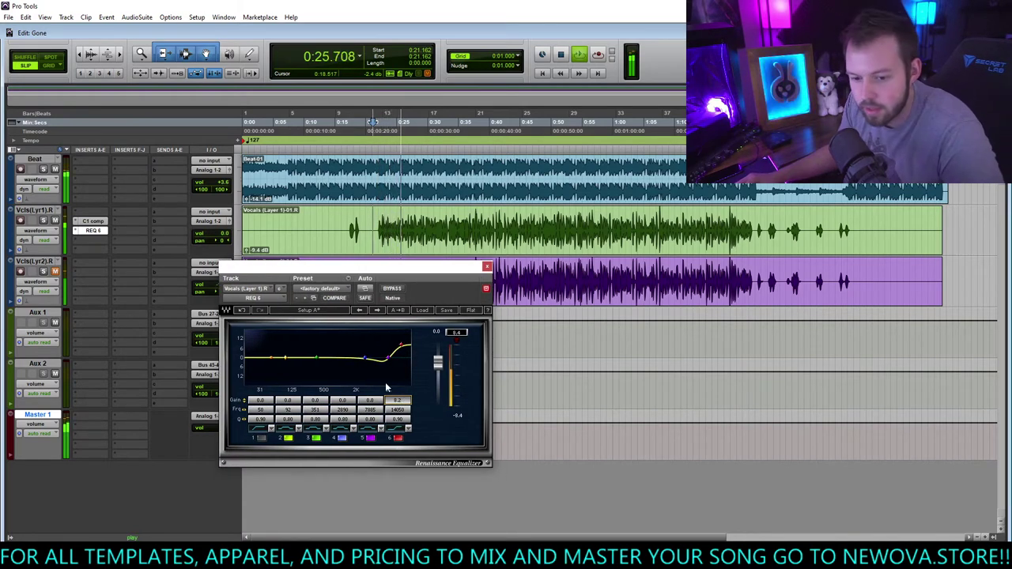
Boost band 6 about 7.2 dB at 17323 Hz, band 5 about 6.7 dB at 7661 Hz with Q 1.47, and band 4 about 7.3 dB
left_click_drag(398, 411, 370, 379)
left_click_drag(374, 425, 369, 409)
left_click_drag(370, 400, 342, 378)
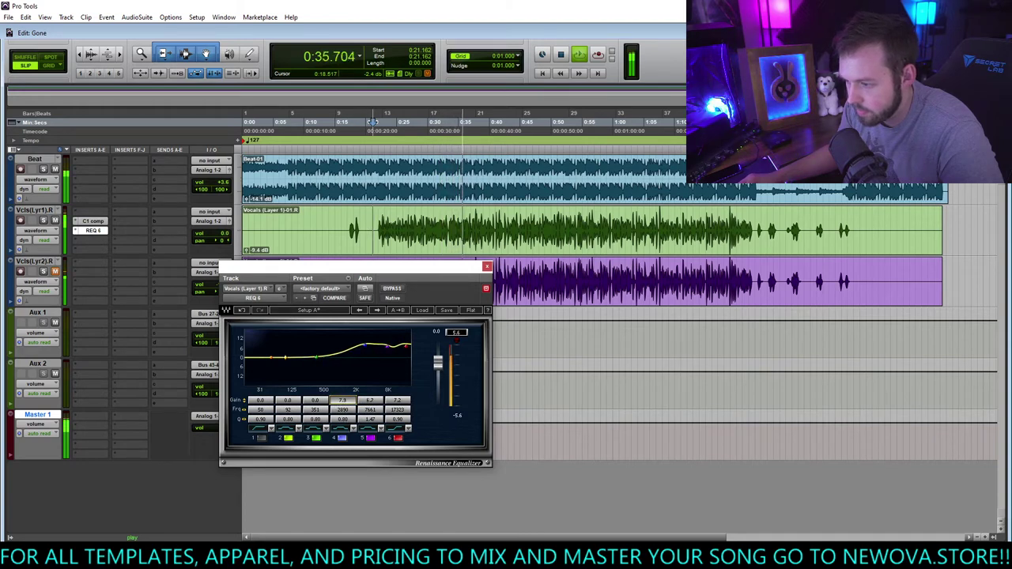
Set band 4 to 5.4 dB with Q 1.49, band 3 to about 2.6 dB at 788 Hz, and enable the band 1 low cut at 265 Hz
left_click_drag(342, 419, 316, 398)
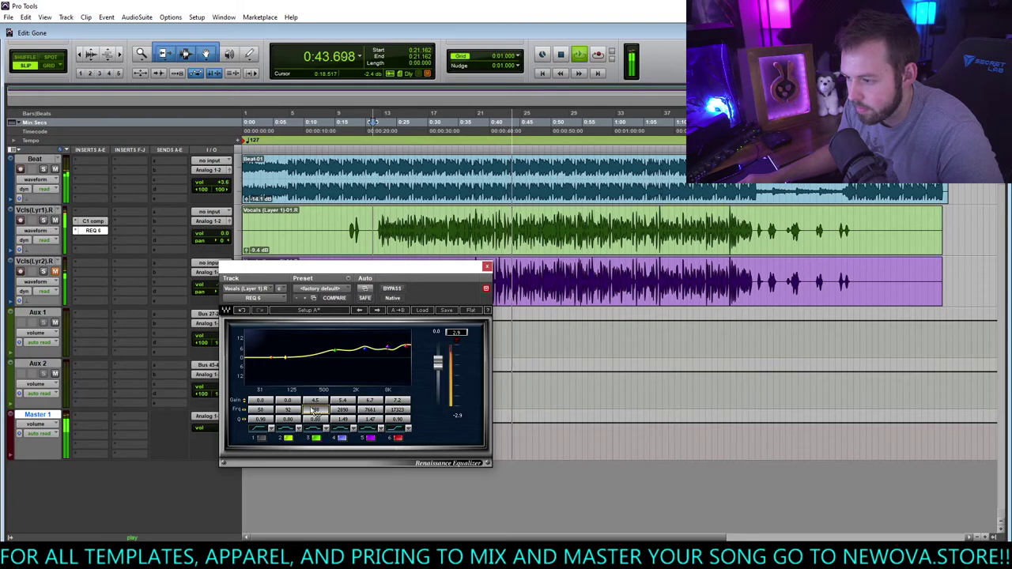
left_click(263, 438)
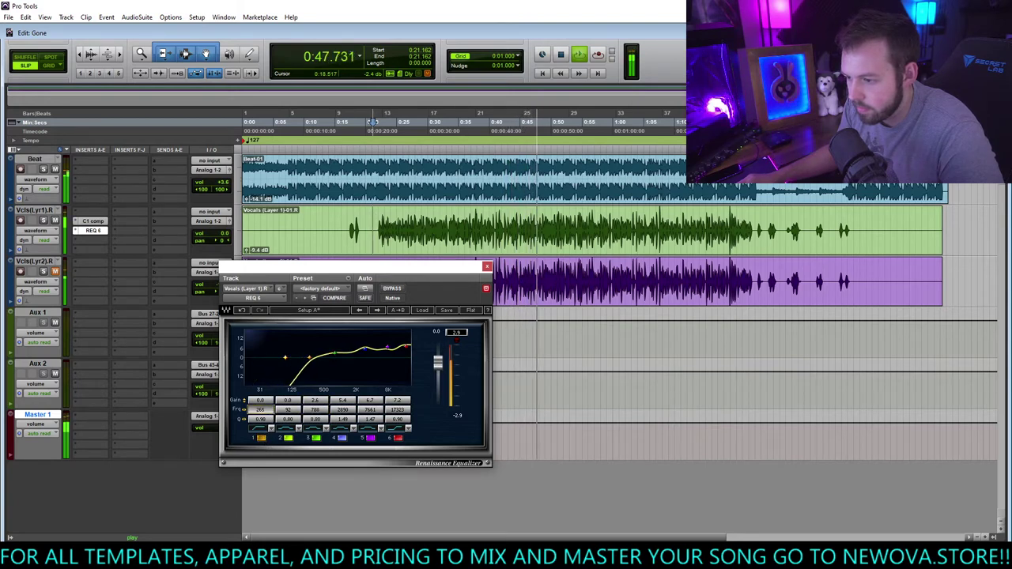
Lower the band 1 low-cut frequency to 166 Hz, stop playback and close the equalizer
left_click_drag(267, 412, 257, 412)
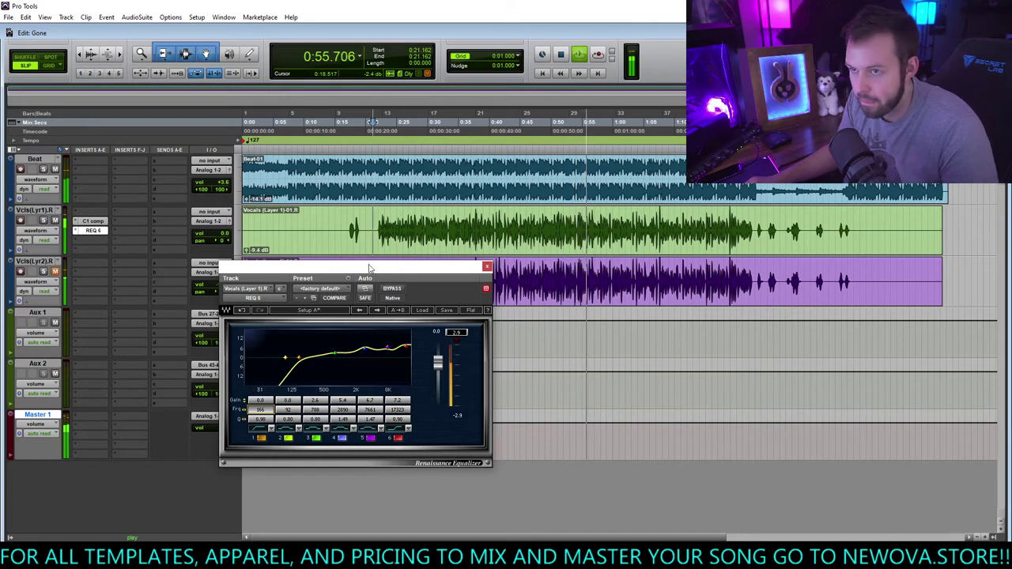
left_click_drag(368, 269, 361, 269)
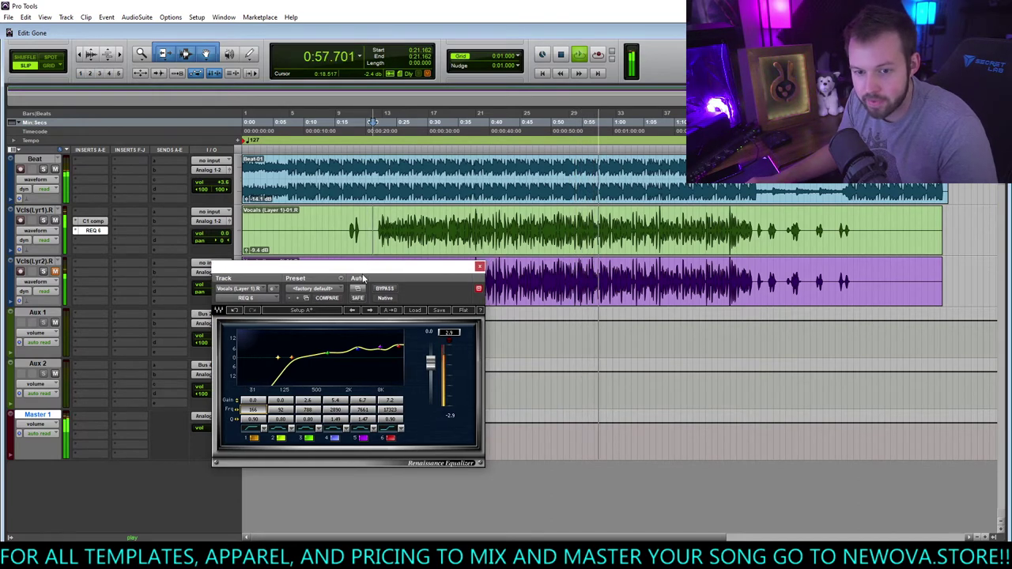
key("space")
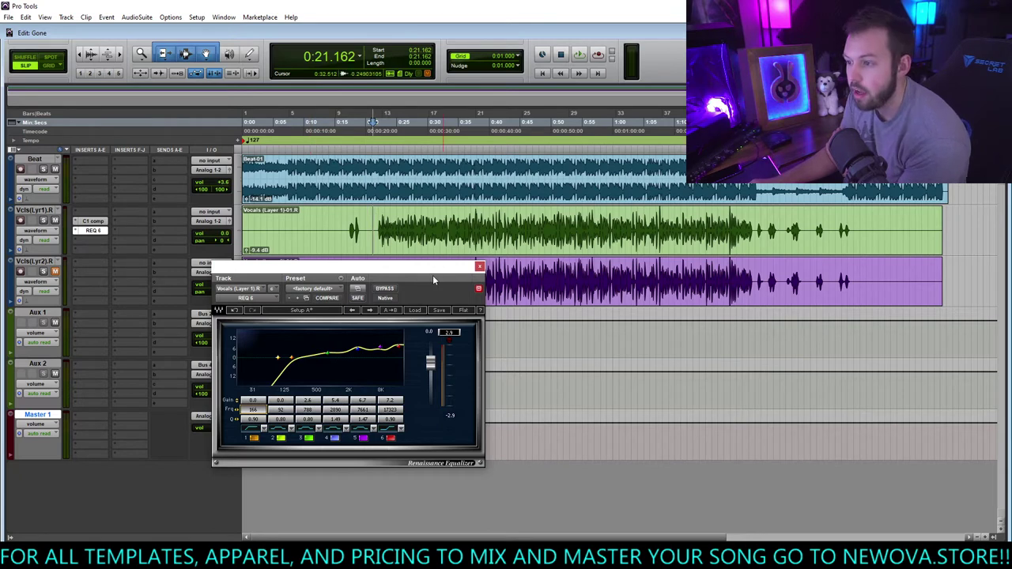
left_click_drag(432, 276, 433, 330)
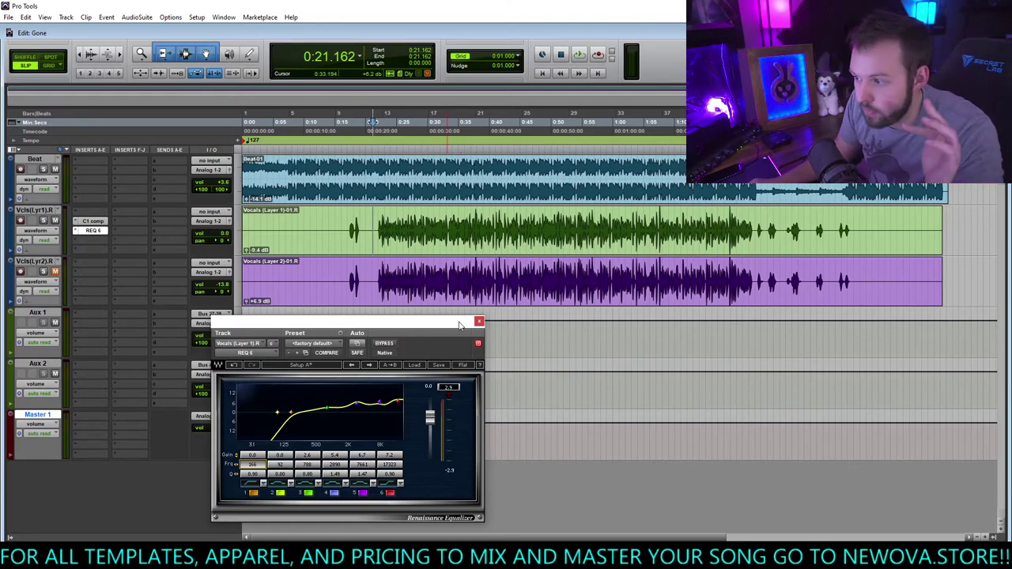
left_click_drag(460, 326, 483, 268)
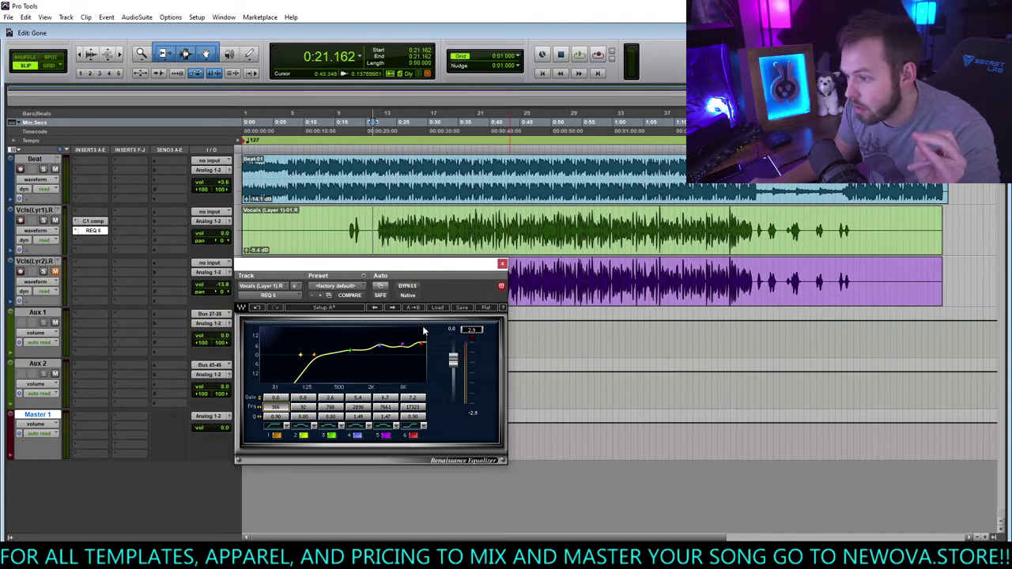
left_click(501, 264)
left_click(99, 241)
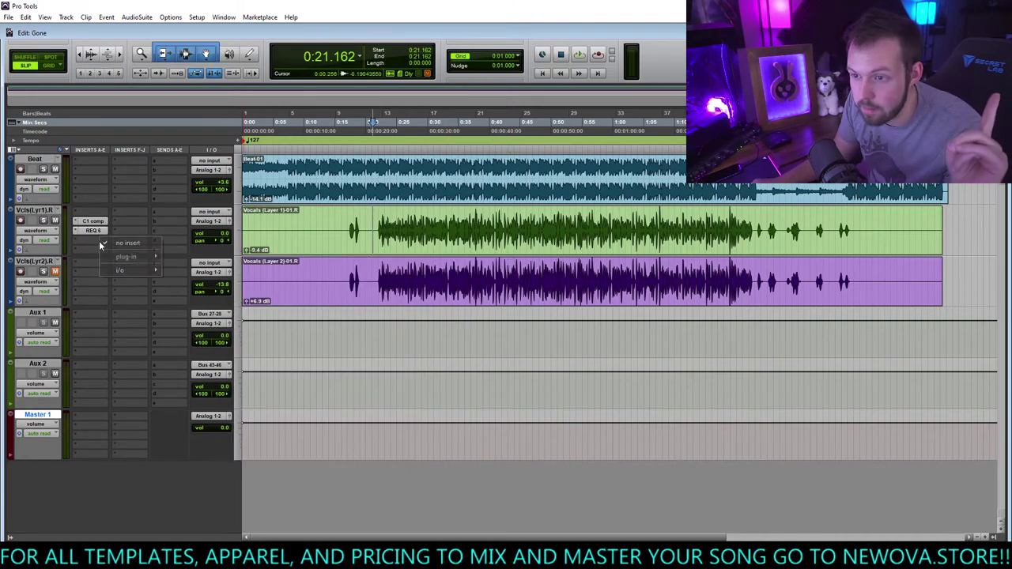
mouse_move(128, 256)
mouse_move(190, 266)
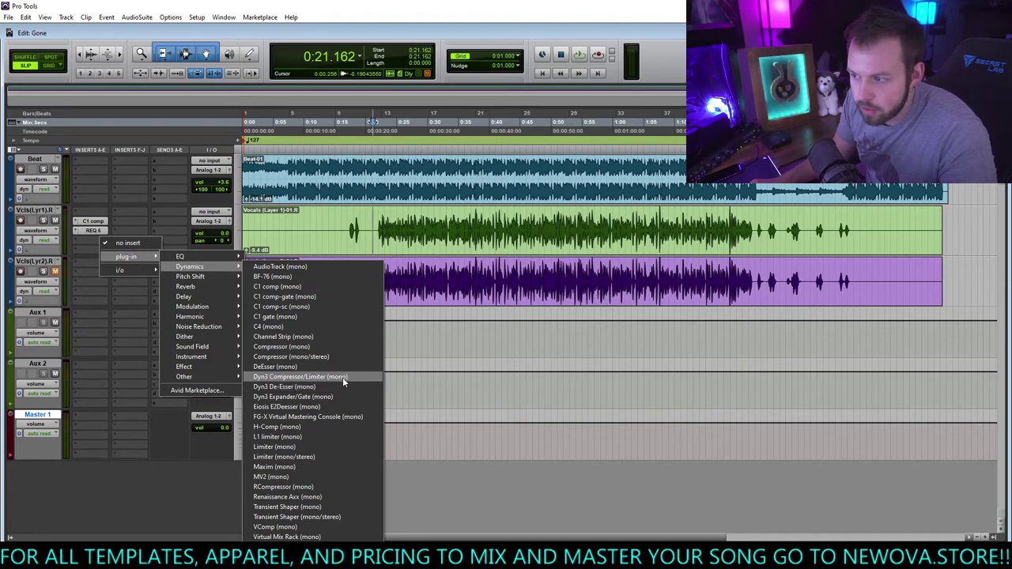
left_click(98, 231)
Reopen the REQ 6 on the first vocal layer to review its curve, and close it again
left_click(98, 232)
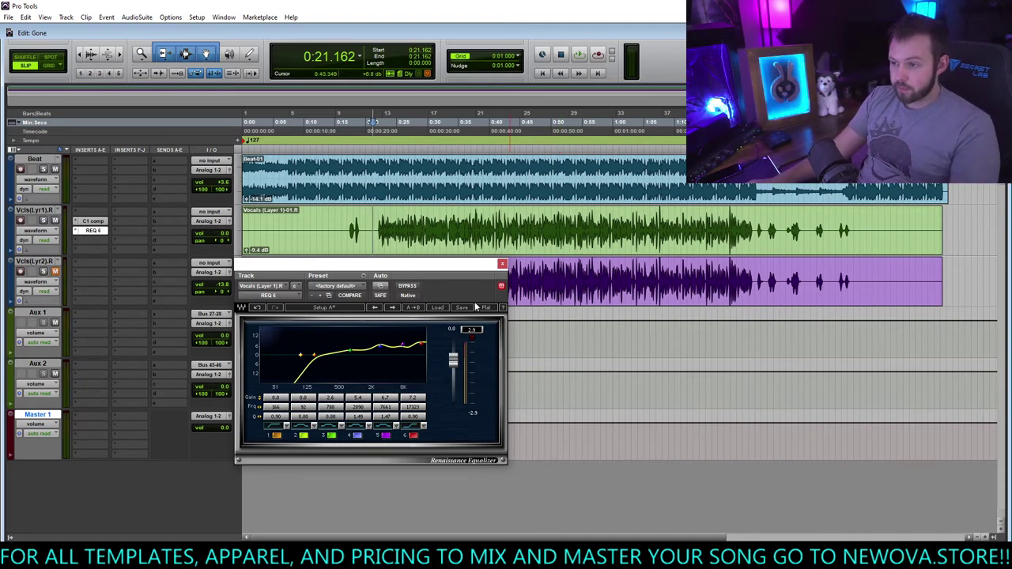
left_click_drag(441, 267, 433, 270)
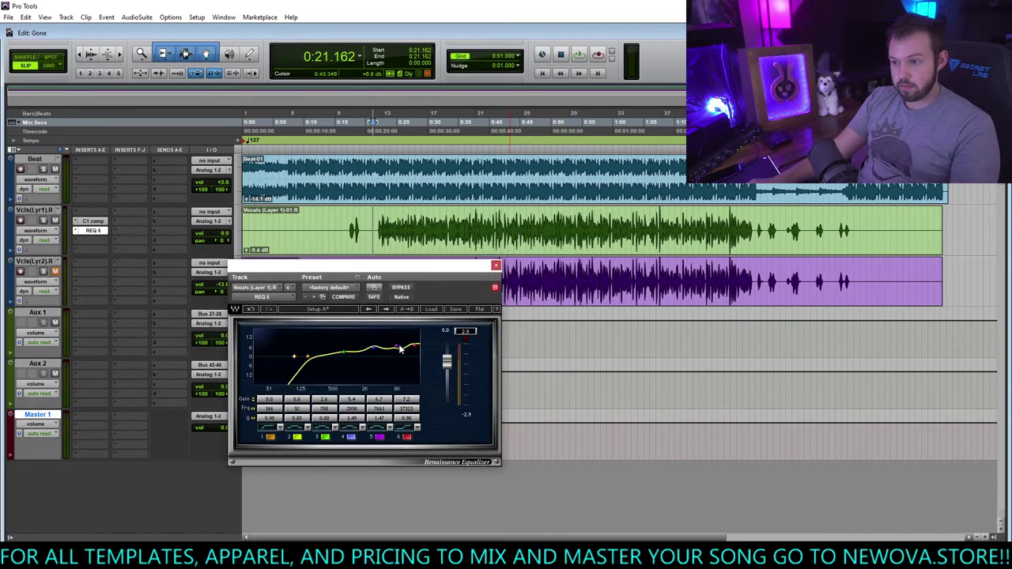
left_click(496, 266)
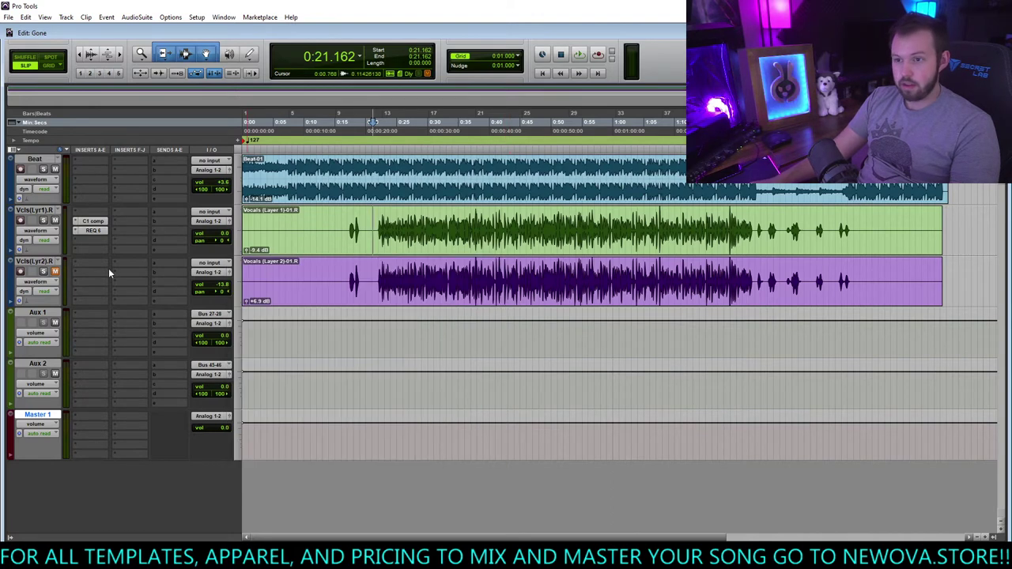
Insert a mono RCompressor in the slot below the REQ 6 on the first vocal layer and start playback
left_click(98, 244)
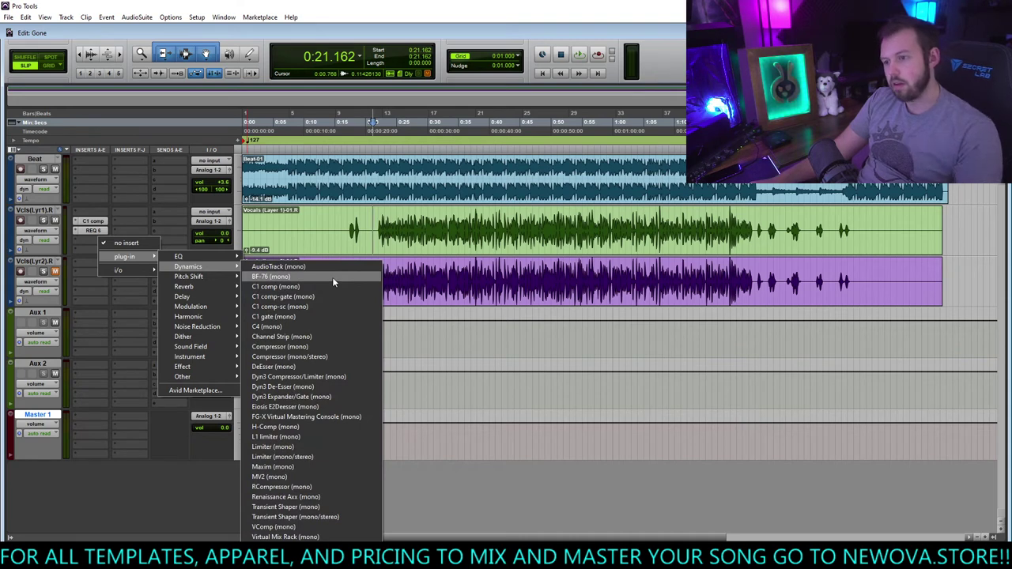
left_click(290, 488)
key("space")
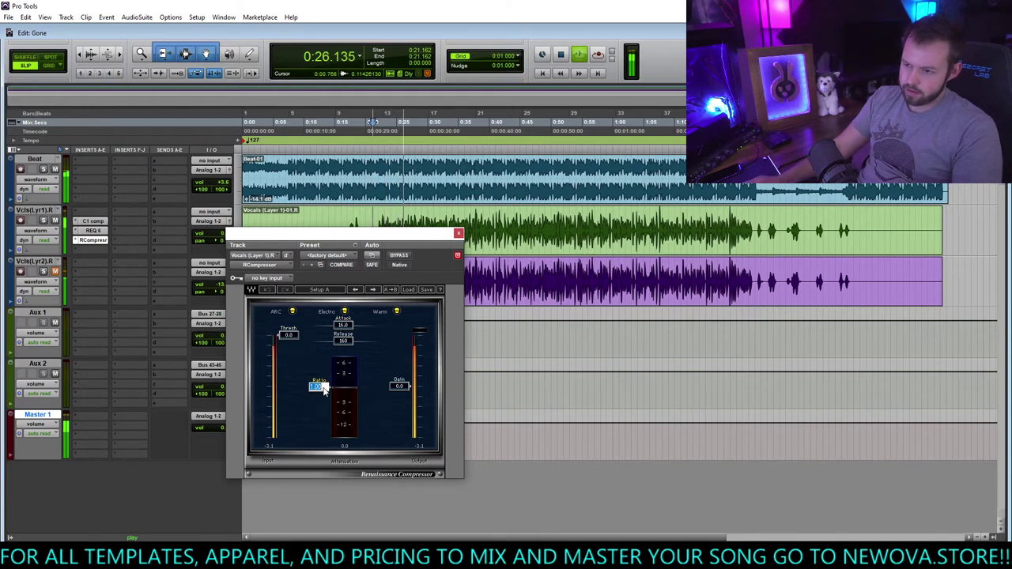
Set the RCompressor to ratio 2.00, attack 4.23, a longer release, threshold -13.5 and gain 1.2, and close it
left_click_drag(322, 389, 321, 397)
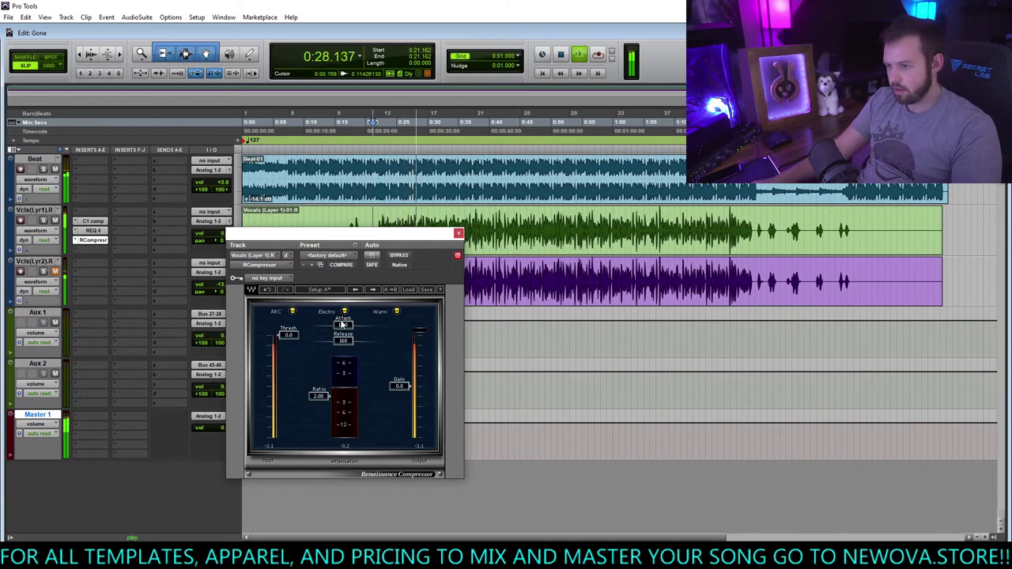
left_click_drag(342, 325, 343, 318)
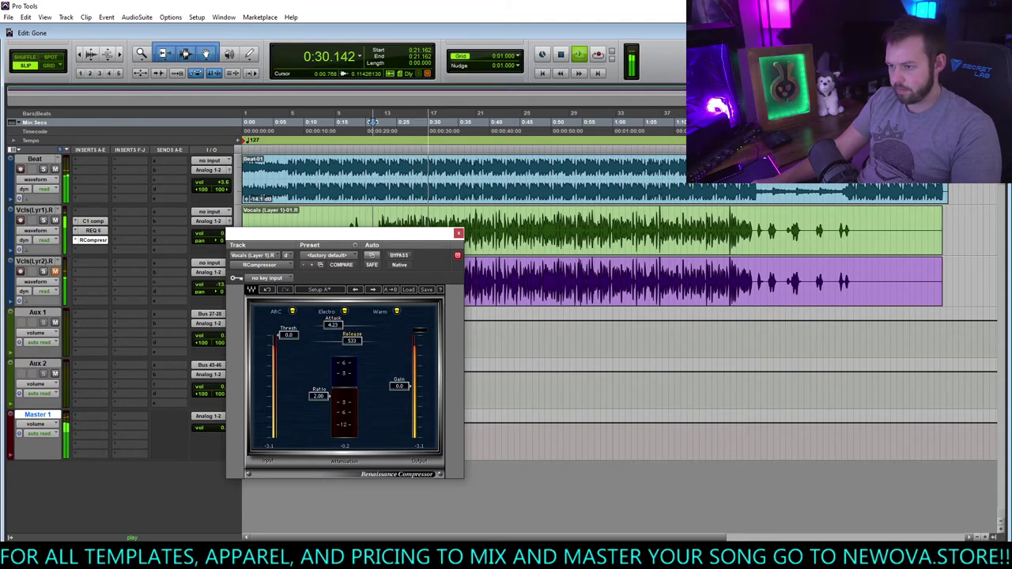
left_click_drag(289, 334, 288, 357)
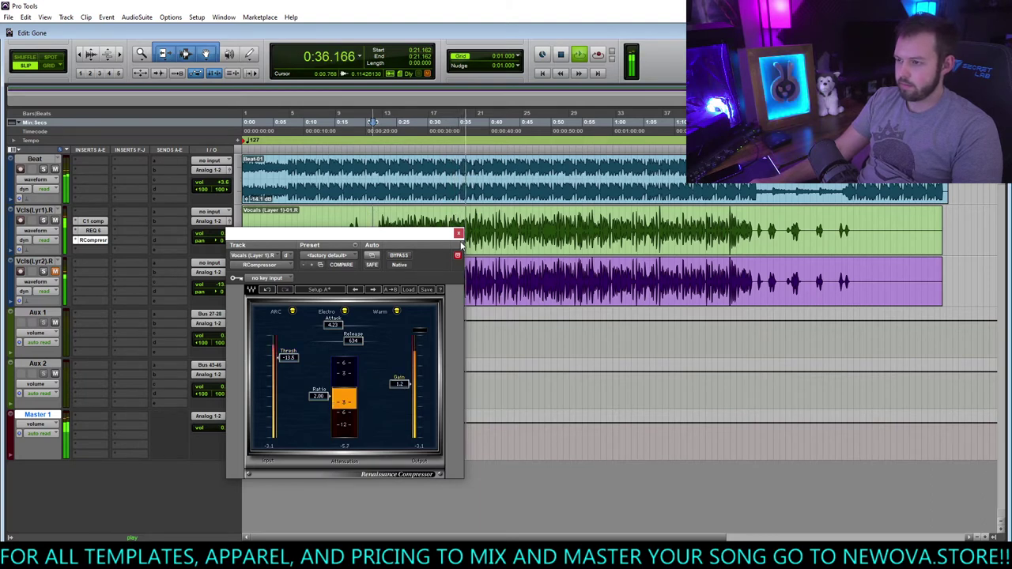
left_click(459, 233)
Insert a mono C4 in the second bank's second slot on the first vocal layer and set its highest band's gain to 3.0
left_click(128, 223)
mouse_move(150, 237)
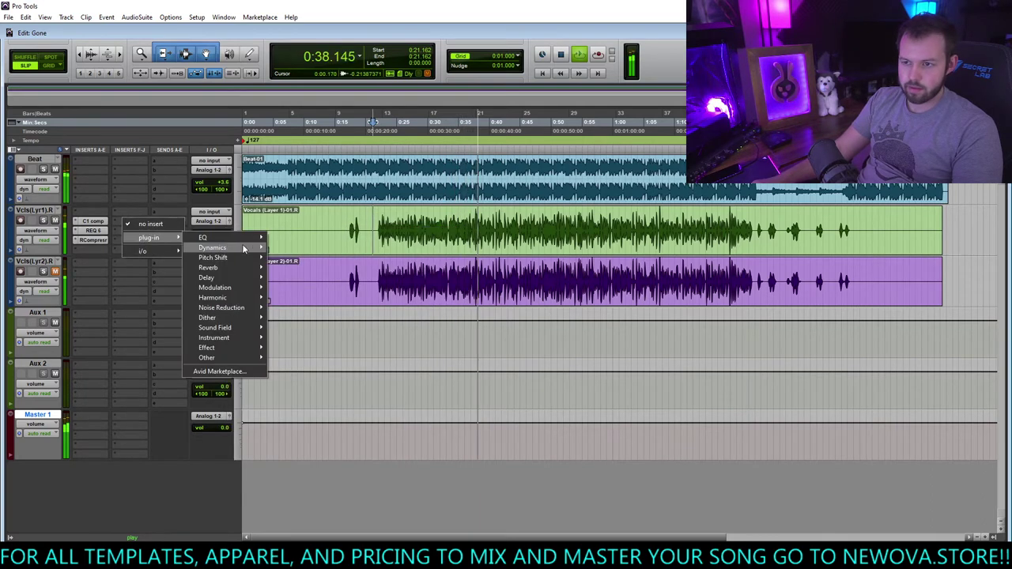
mouse_move(244, 248)
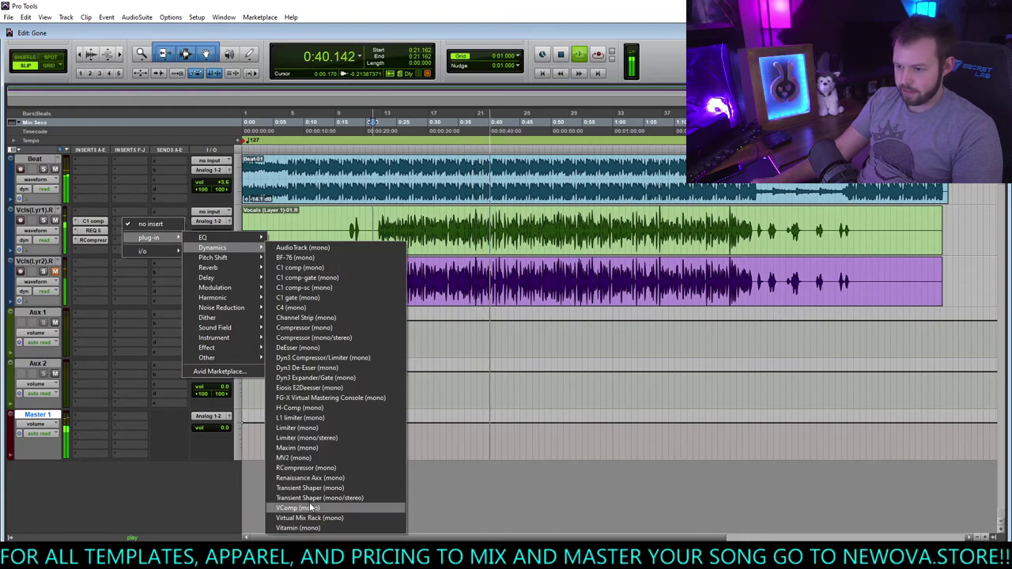
left_click(314, 306)
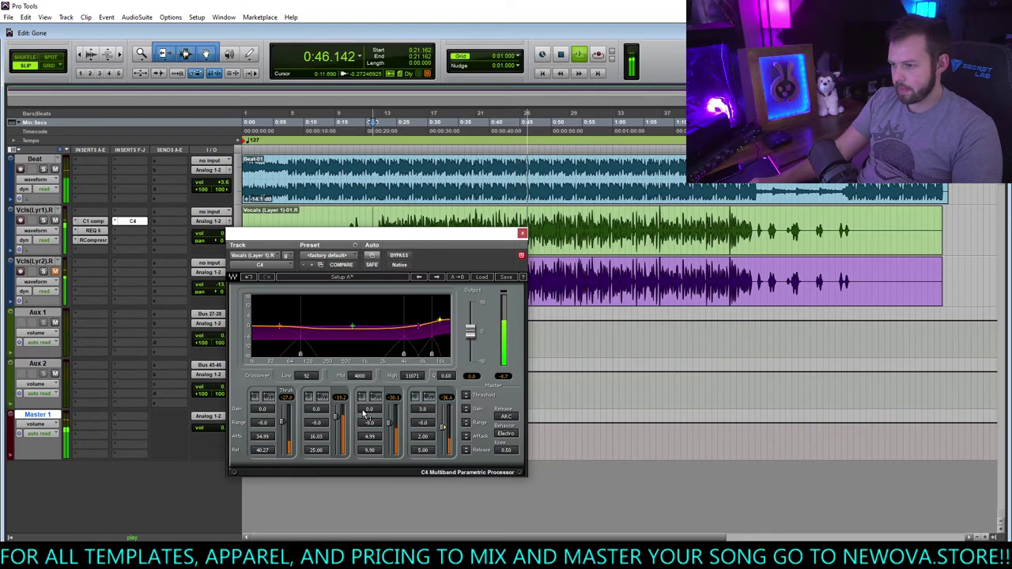
Set C4 band 3 to gain 4.2 and threshold -31.0, the low crossover to 250, and band 2 to gain 2.4 and threshold -21.0
left_click_drag(365, 412, 389, 426)
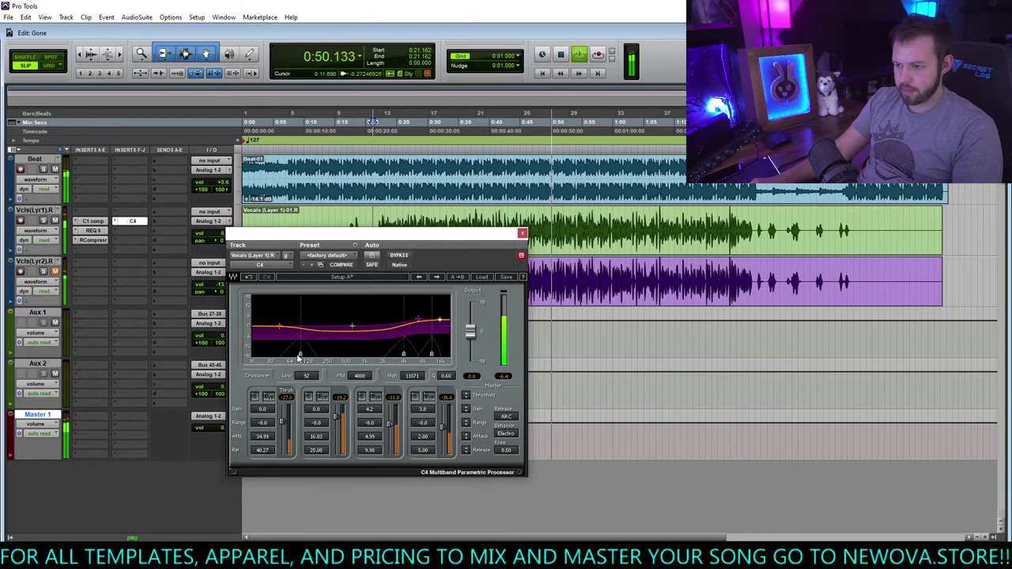
left_click_drag(300, 355, 328, 355)
left_click_drag(316, 410, 337, 419)
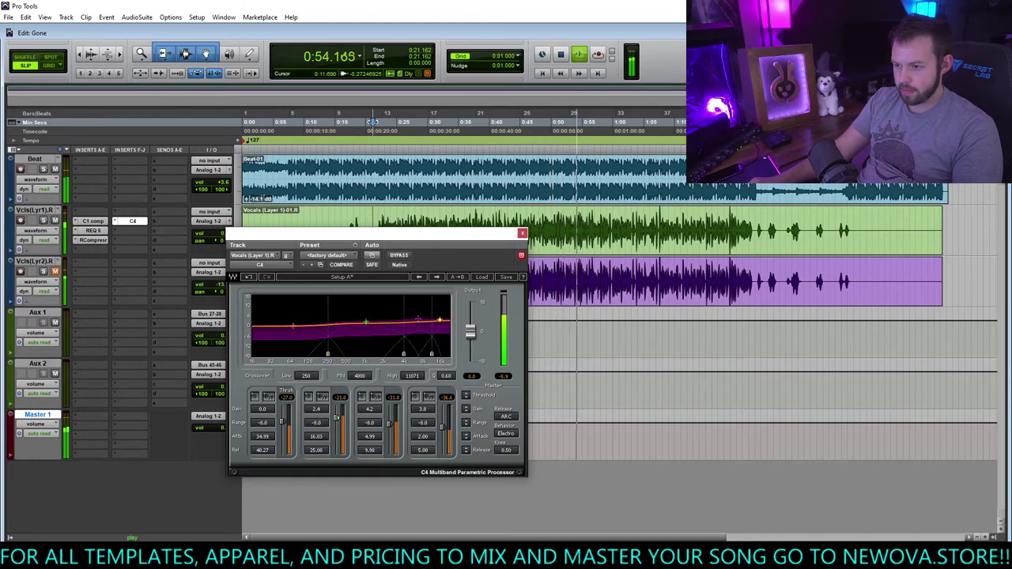
left_click(522, 233)
Insert a mono Vitamin plug-in directly below the C4 on the first vocal layer
left_click(140, 231)
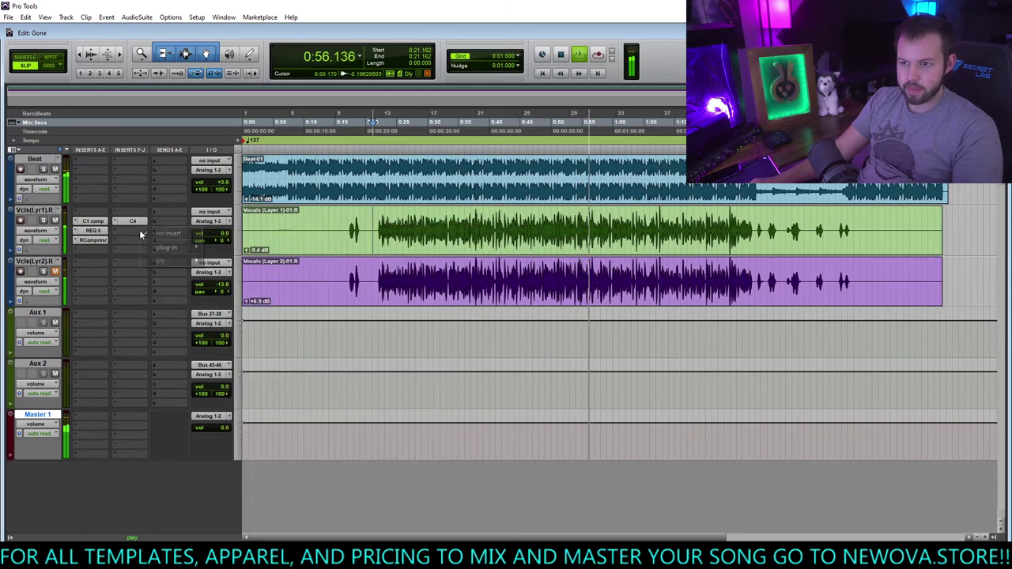
mouse_move(167, 246)
mouse_move(231, 257)
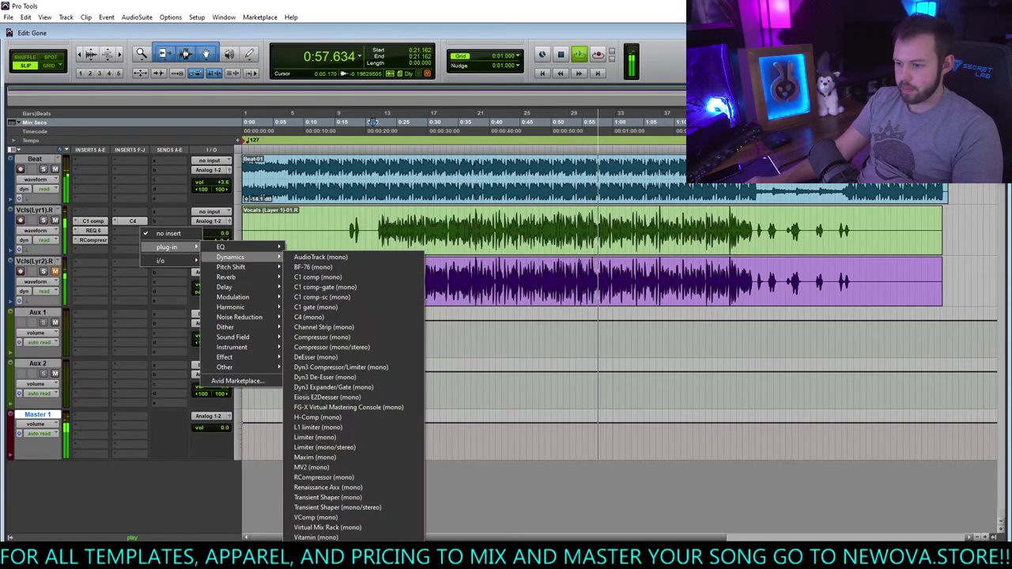
left_click(314, 537)
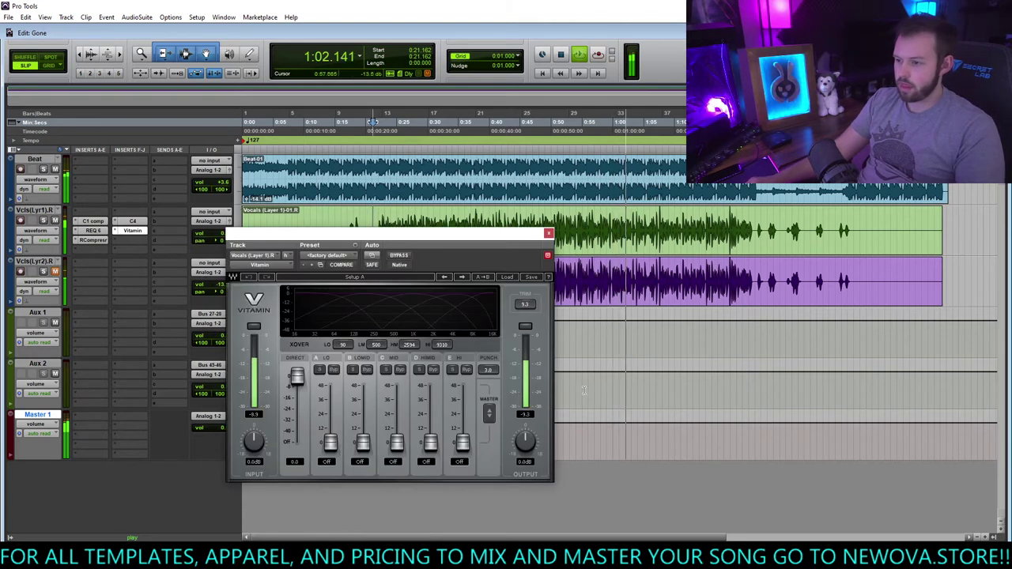
Raise Vitamin's Hi to 17.0, HiMid to 22.0, Mid to about 20 and LoMid to 17.1, and close the plug-in
left_click_drag(462, 443, 463, 414)
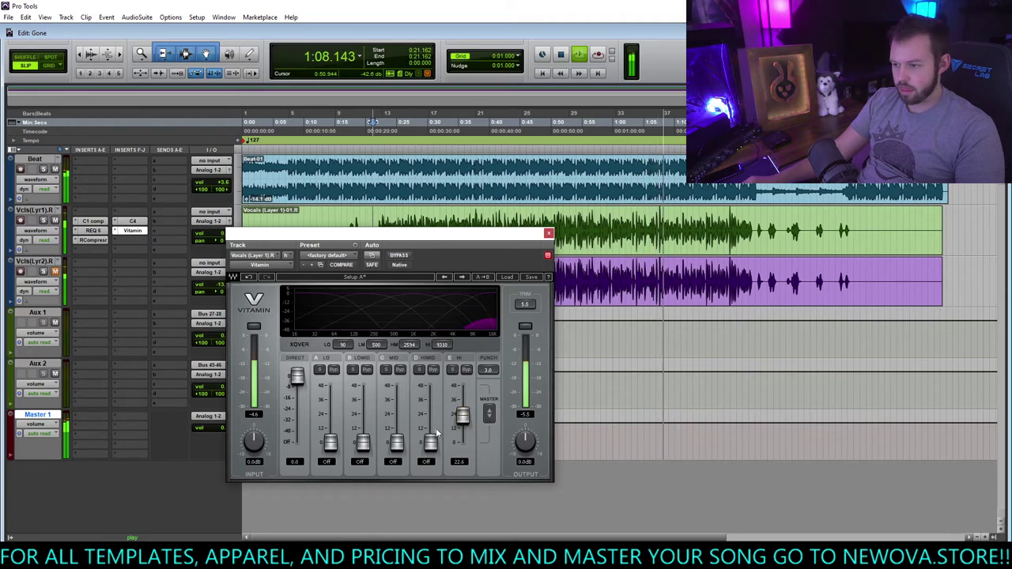
left_click_drag(433, 437, 429, 413)
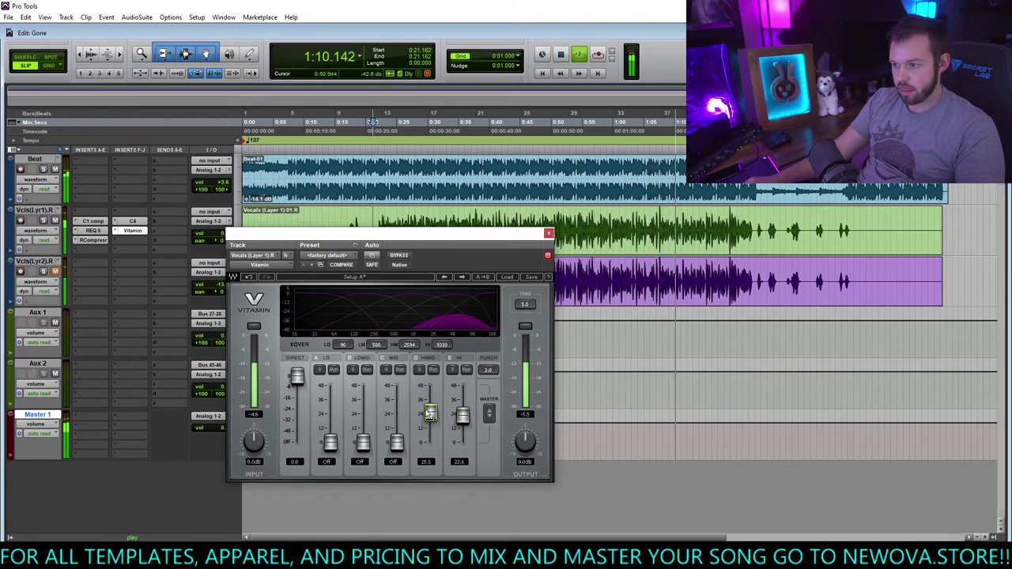
left_click_drag(396, 443, 396, 416)
left_click_drag(362, 444, 396, 416)
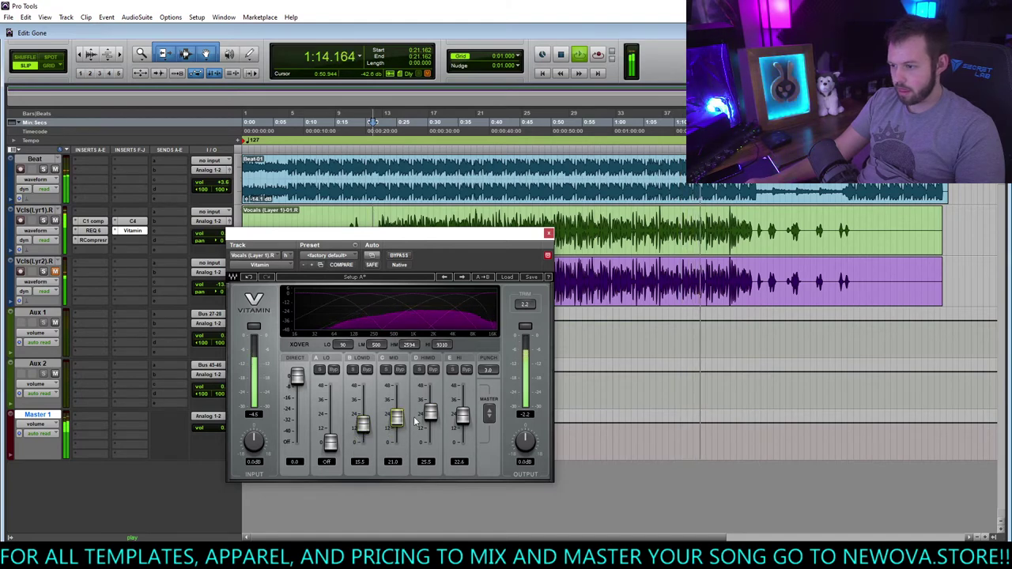
left_click_drag(430, 415, 396, 419)
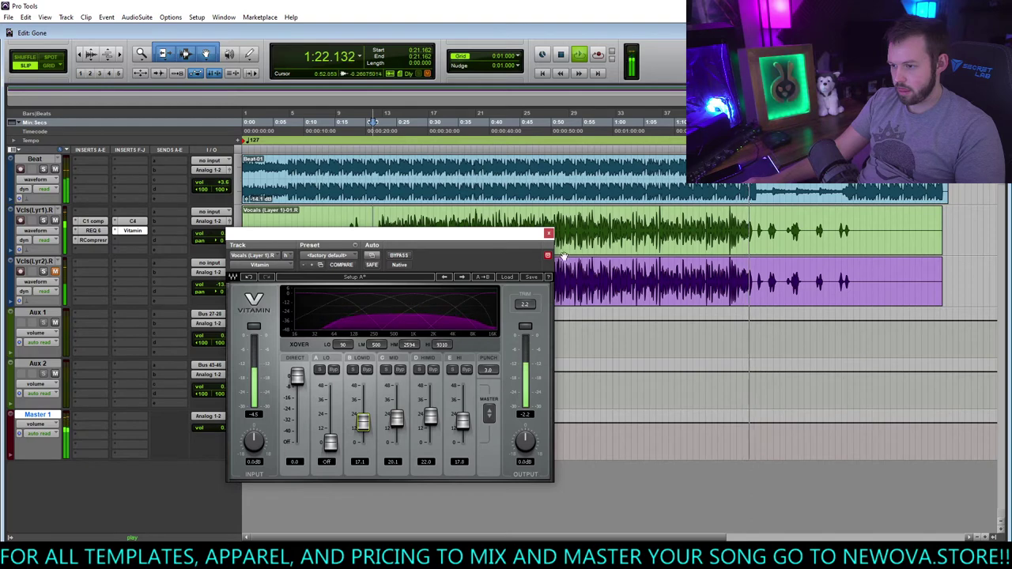
left_click(549, 233)
Insert a mono Q8 equalizer below Vitamin on the first vocal layer, reposition its window and restart playback from 0:21.162
left_click(131, 240)
mouse_move(158, 257)
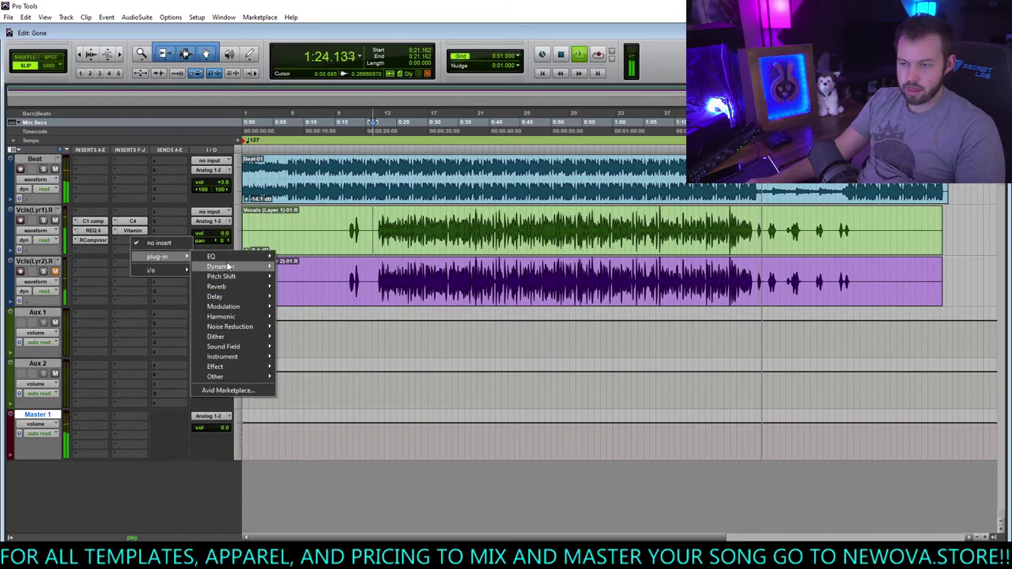
mouse_move(228, 257)
left_click(324, 447)
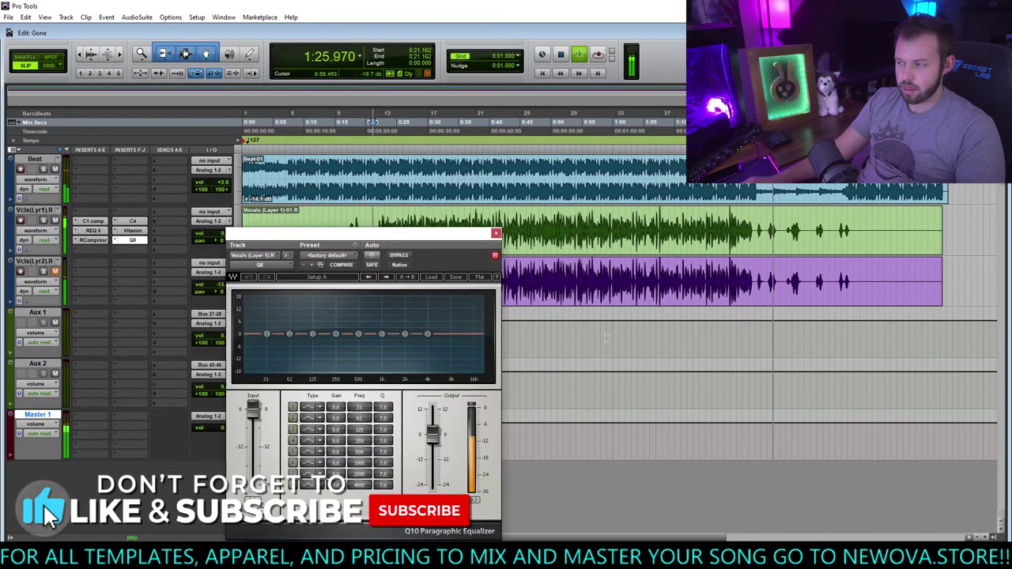
key("space")
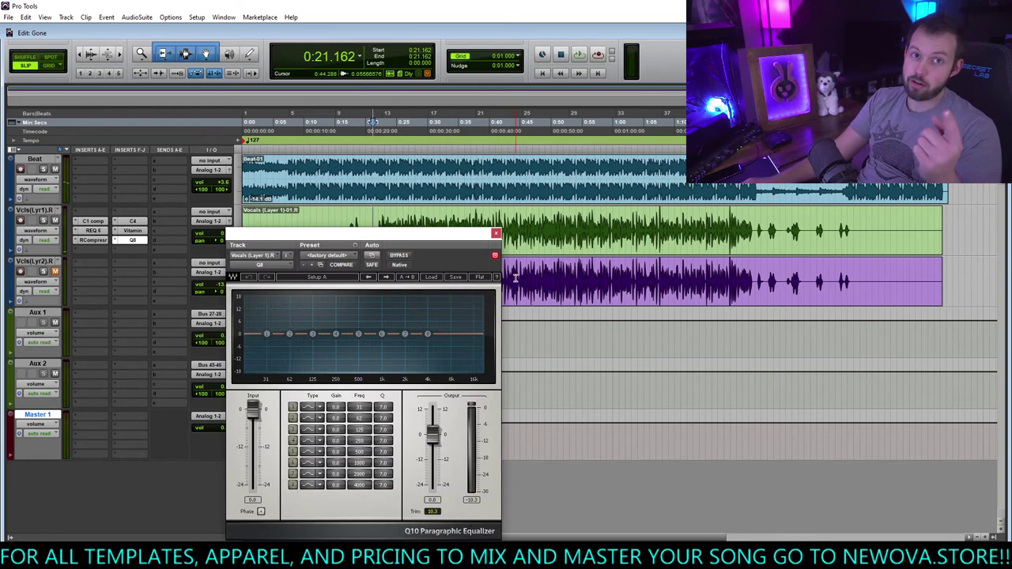
left_click_drag(432, 240, 635, 260)
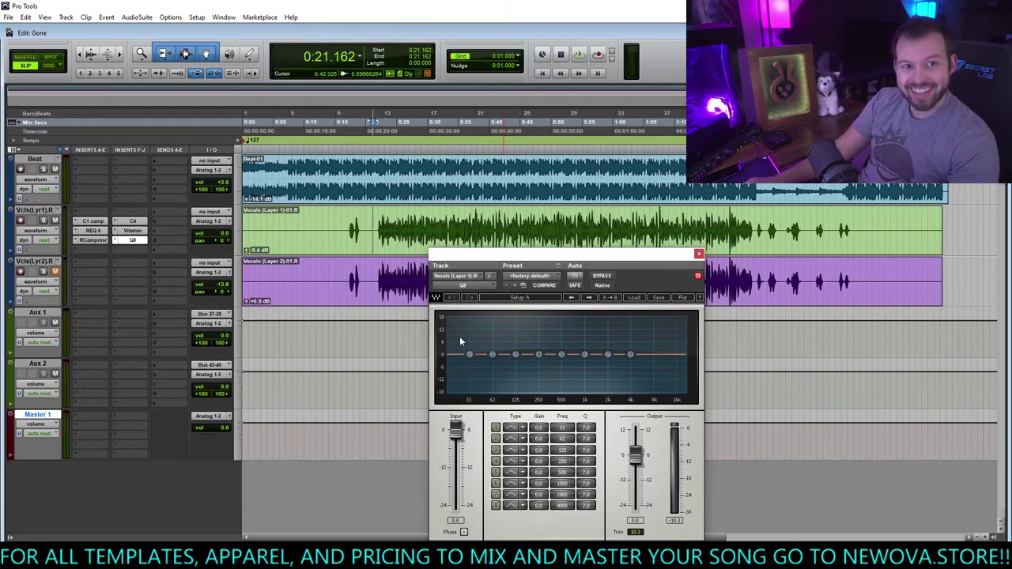
key("space")
left_click_drag(614, 252, 523, 237)
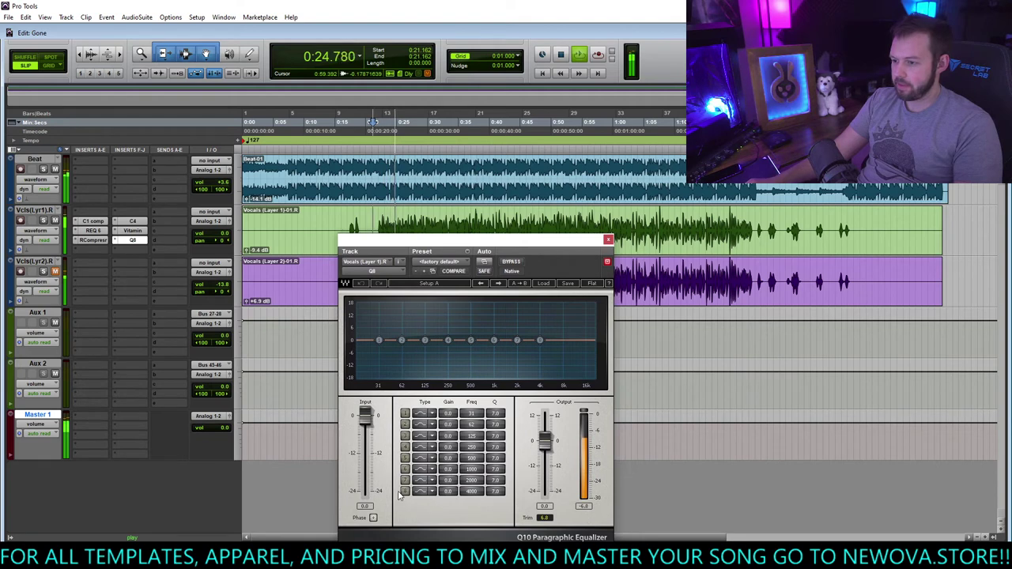
Set Q8 band 8 to gain -5.4, frequency 5263 and Q 43.7, and band 7 to gain -5.6, about 2650 and Q 29.9
left_click_drag(448, 491, 448, 462)
left_click_drag(495, 493, 495, 450)
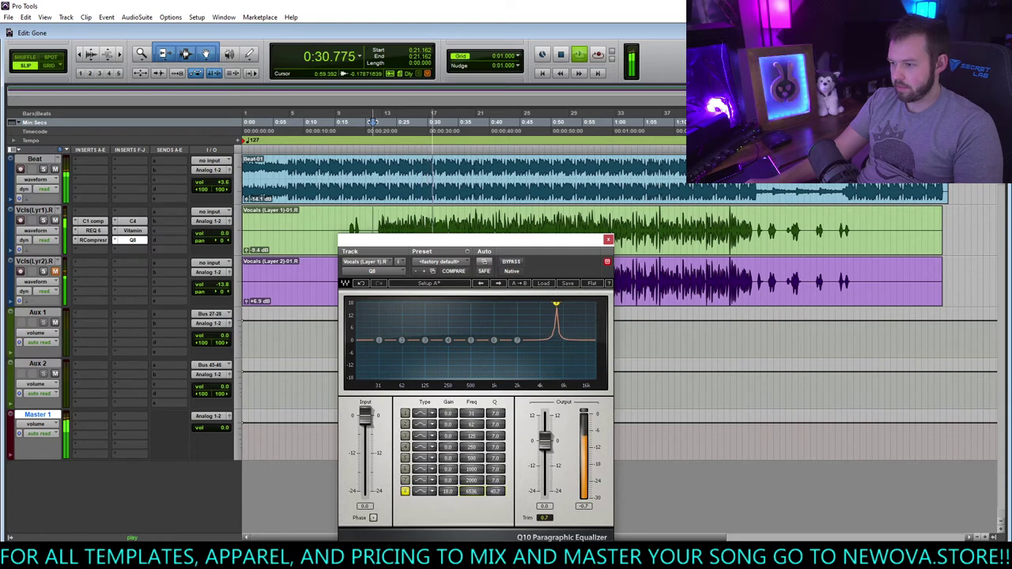
left_click_drag(471, 490, 472, 498)
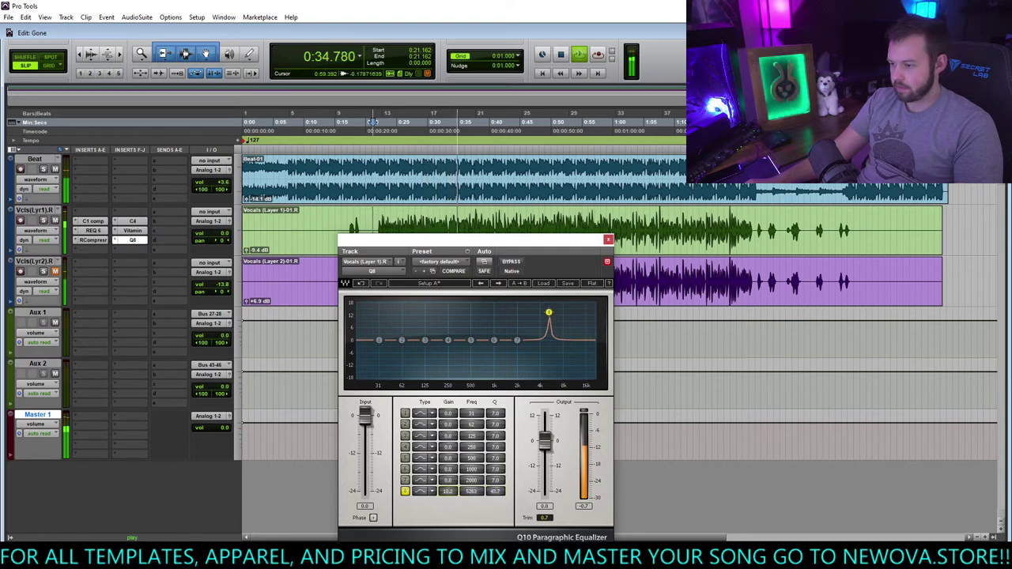
left_click_drag(448, 480, 448, 443)
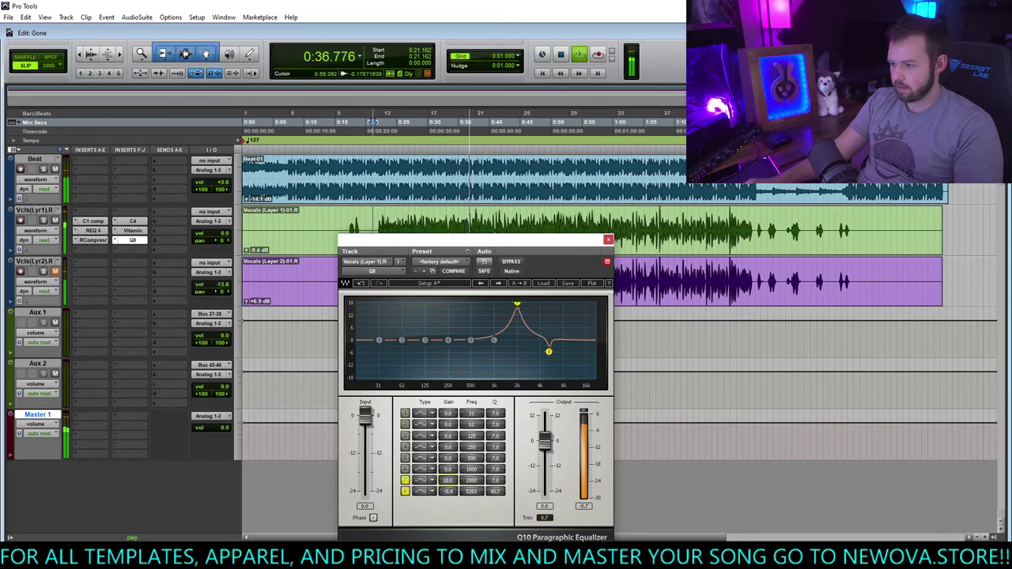
left_click_drag(493, 480, 471, 466)
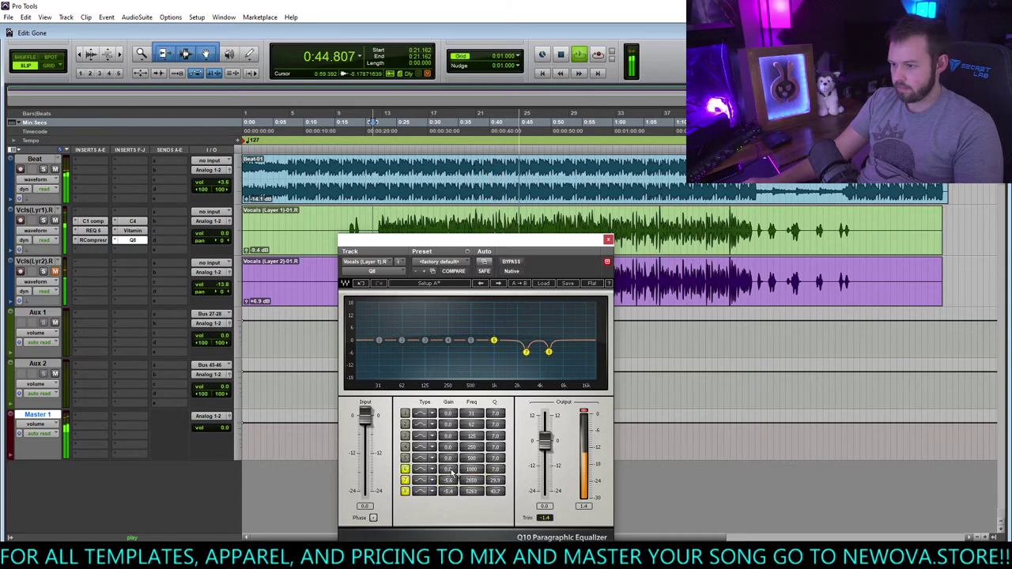
Set Q8 band 6 to gain -5.4 at 944 and band 5 to gain -5.4 at 553, both with Q 24.5
left_click_drag(452, 473, 473, 465)
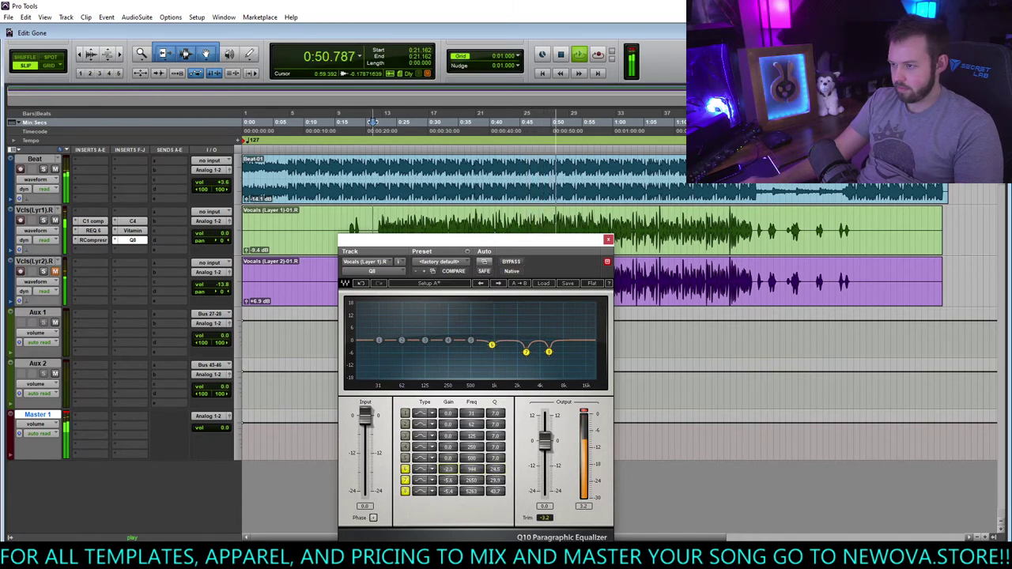
left_click(405, 458)
left_click_drag(448, 458, 495, 453)
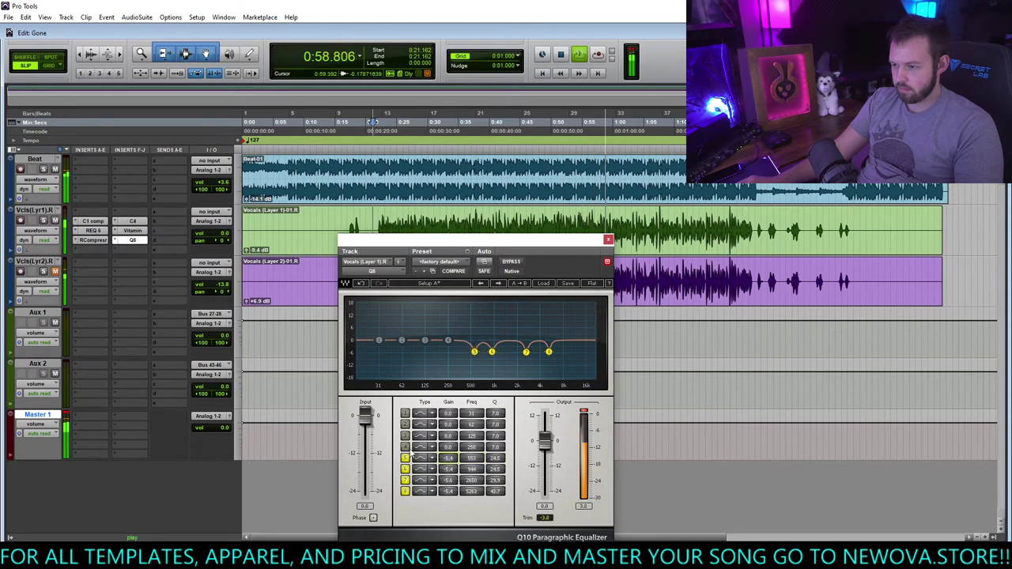
Set Q8 band 4 to gain -4.6, frequency 317 and Q 28.7, and compare playback with the equalizer bypassed and enabled
left_click_drag(448, 448, 448, 484)
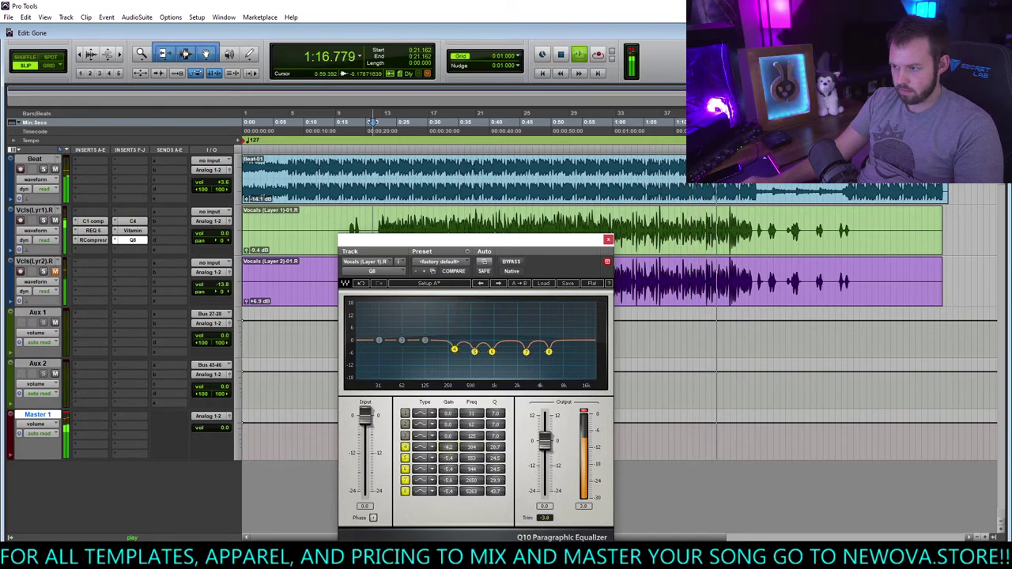
left_click_drag(472, 448, 472, 446)
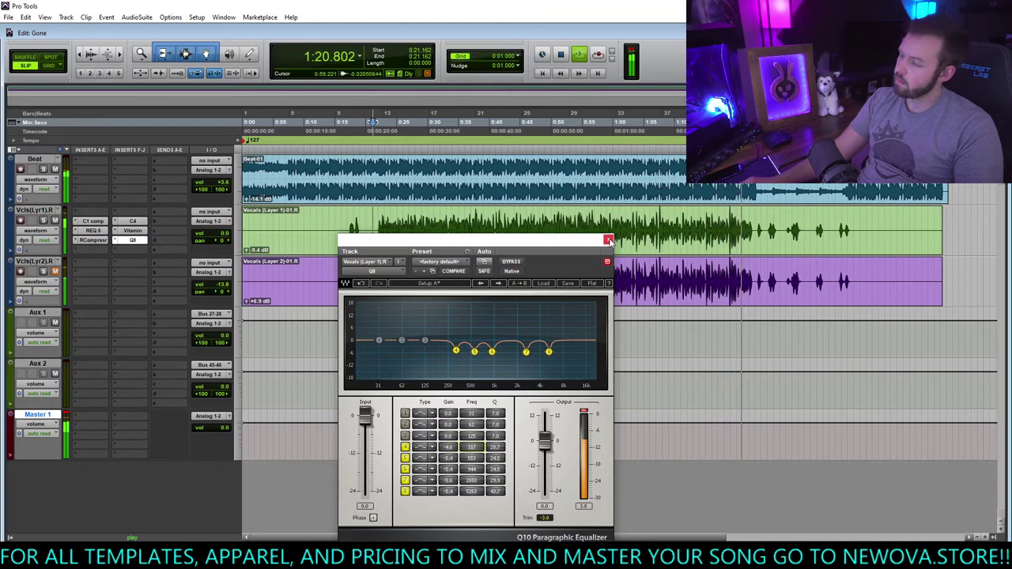
left_click(517, 262)
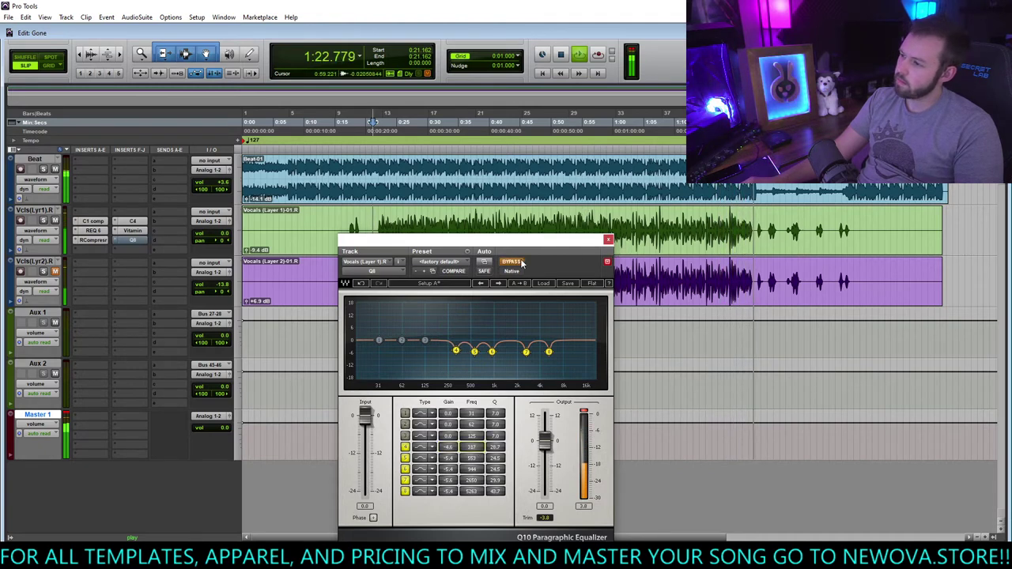
key("space")
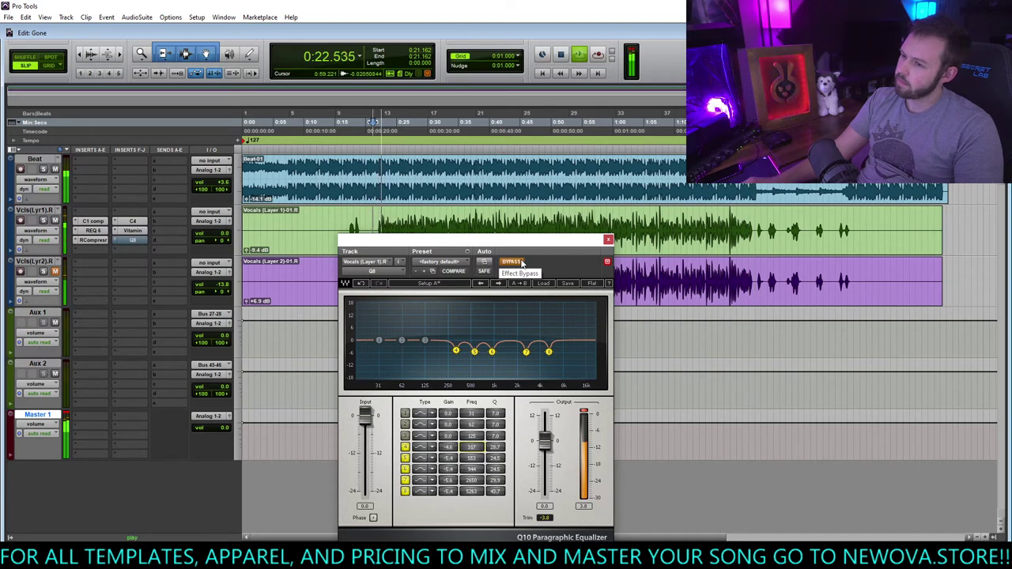
left_click(521, 262)
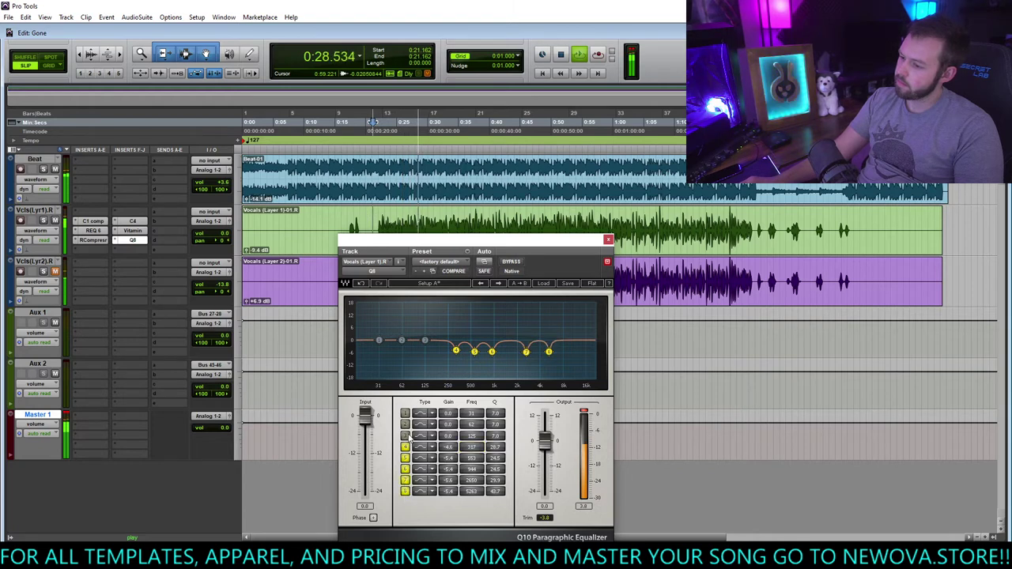
Set Q8 band 3 to gain -6.0, frequency 1576 and Q 31.7, and band 2 to gain -4.7, frequency 11305 and Q 43.7
left_click(405, 436)
left_click_drag(448, 438, 448, 371)
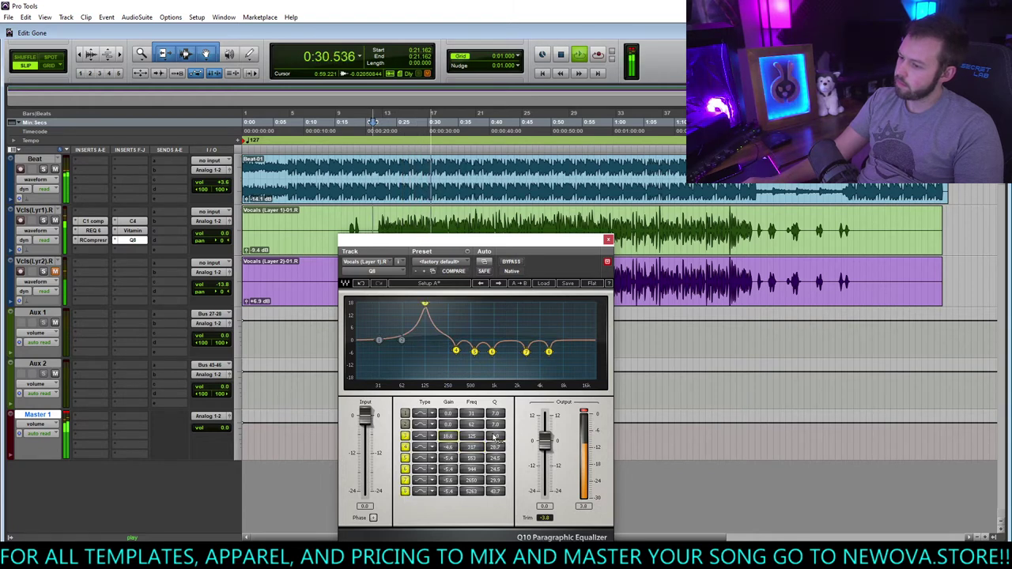
left_click_drag(494, 437, 478, 405)
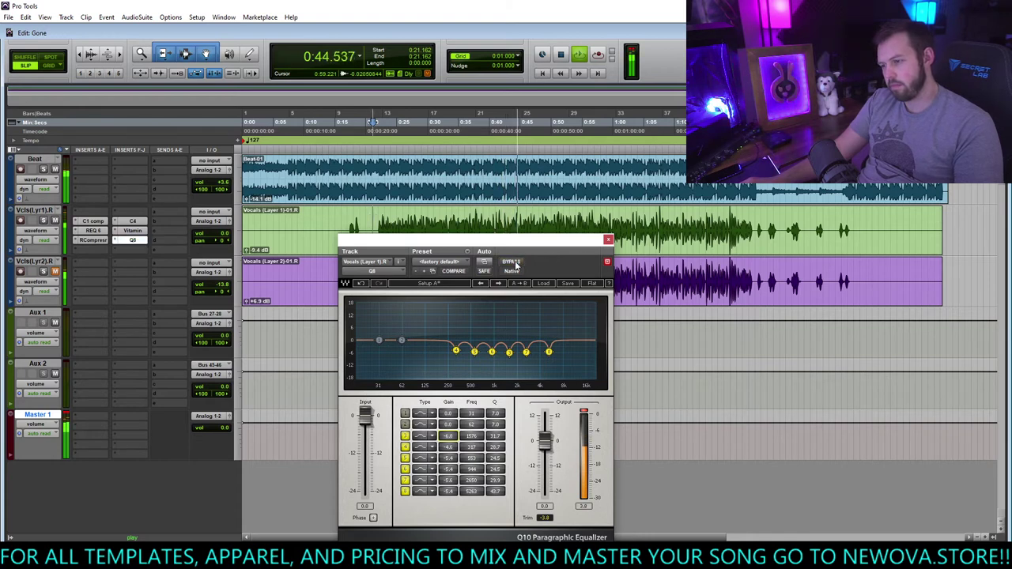
left_click_drag(455, 430, 473, 412)
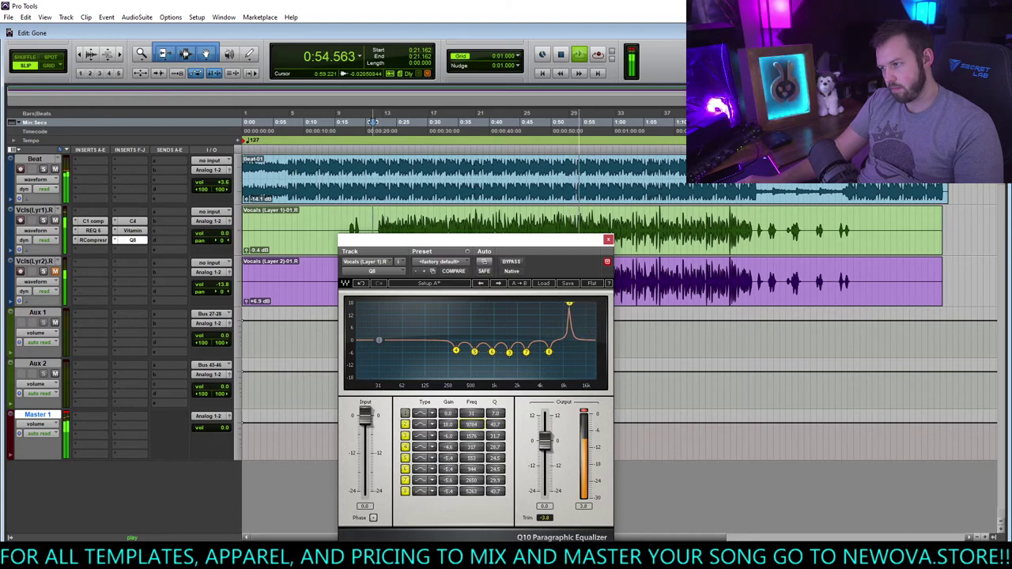
left_click_drag(472, 424, 472, 433)
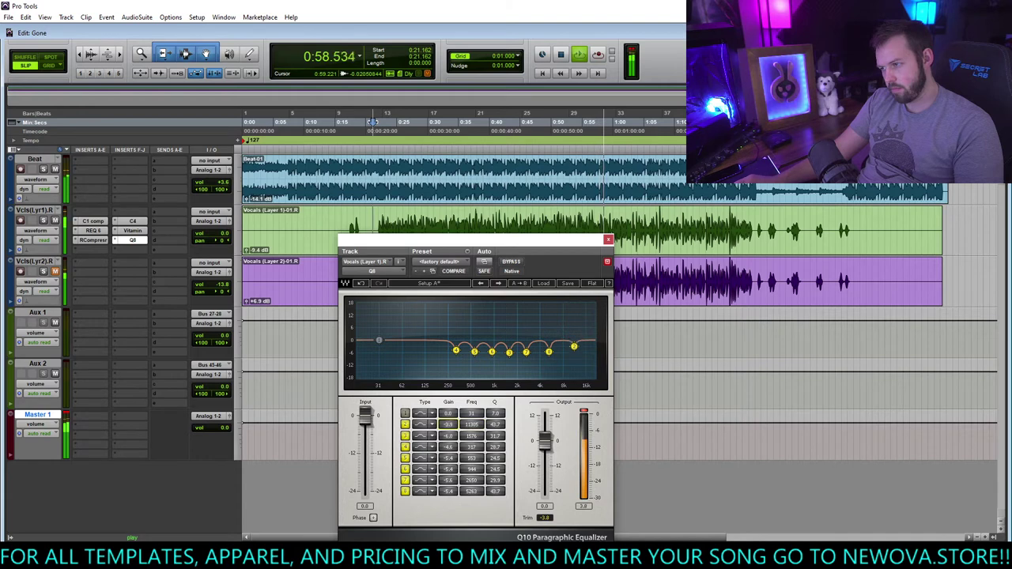
Compare the vocal with Q8 bypassed and enabled during playback, leave it enabled, stop playback and close the equalizer
left_click(511, 263)
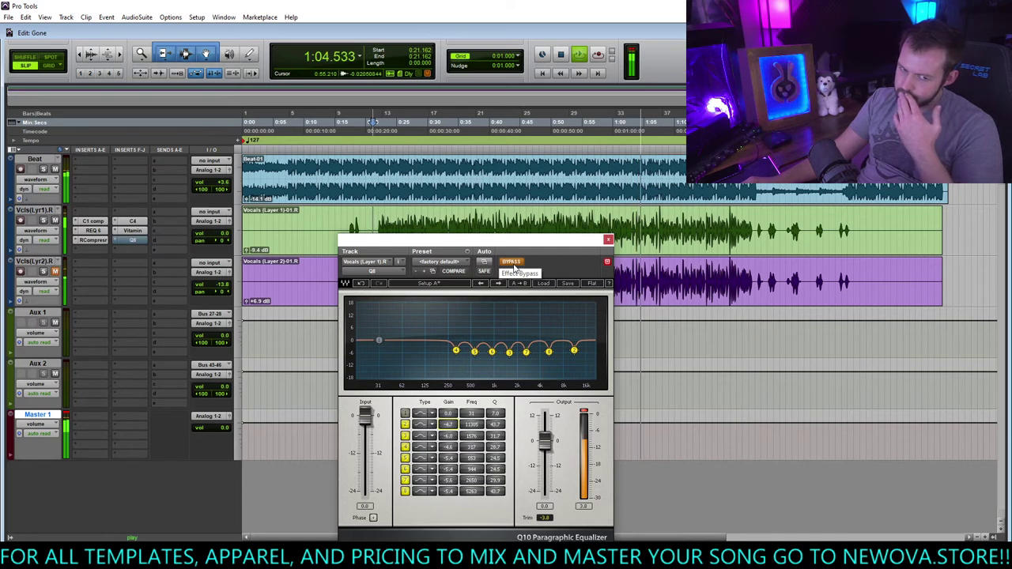
left_click(514, 268)
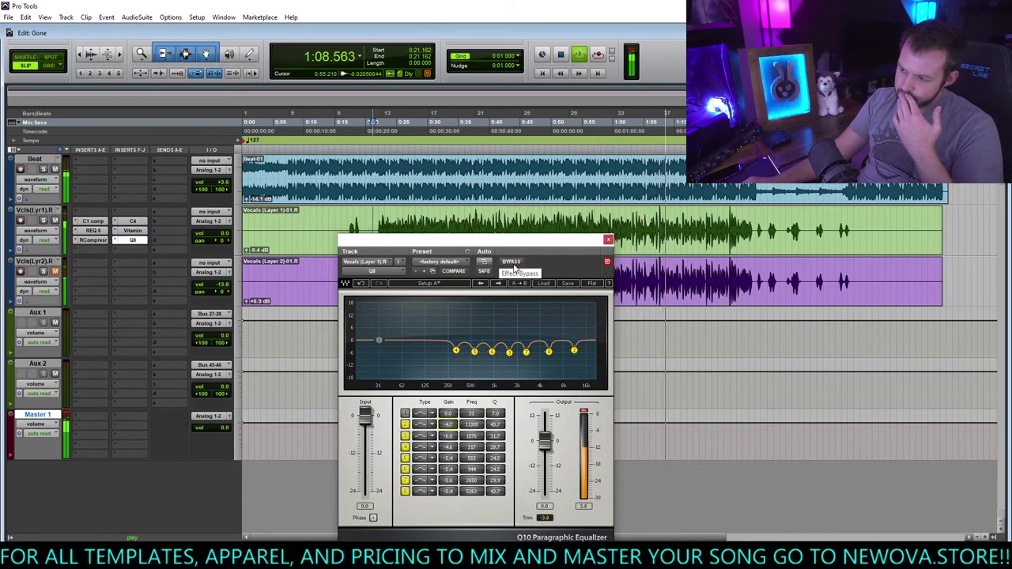
left_click(514, 268)
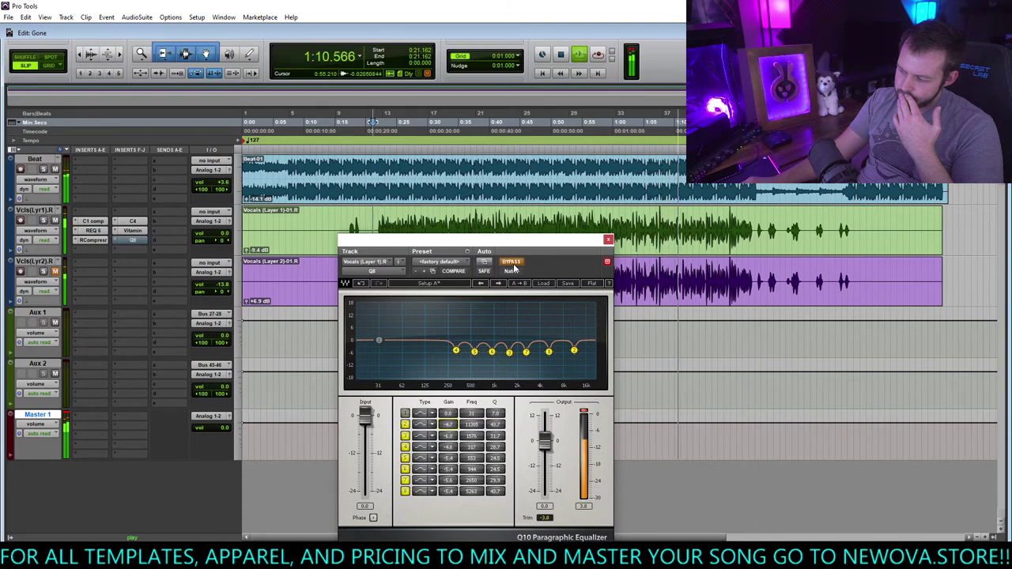
left_click(513, 264)
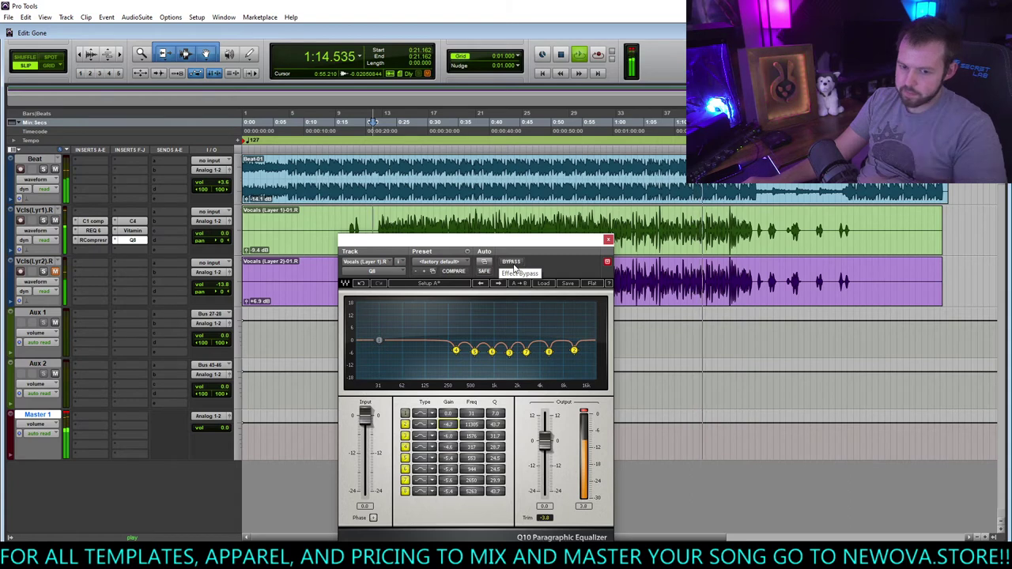
key("space")
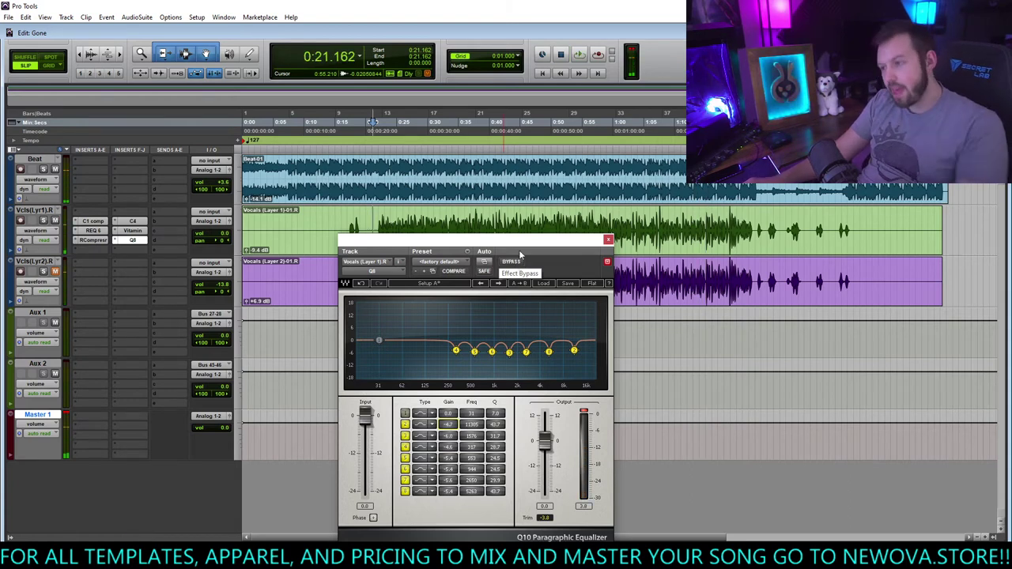
left_click(608, 239)
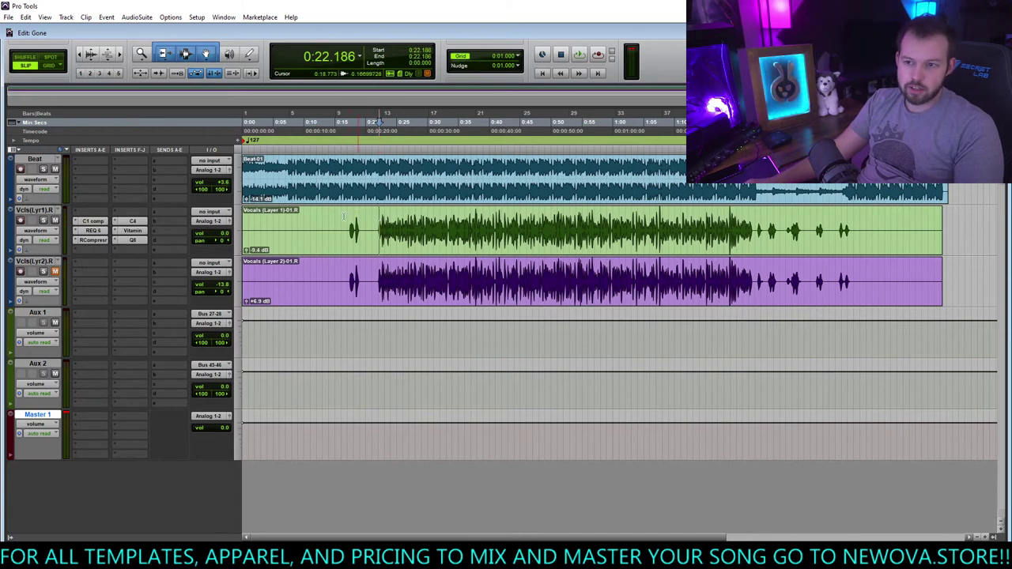
Toggle the bypass of REQ 6, C4 and Vitamin on the first vocal layer and play from 0:22.186
left_click(133, 221)
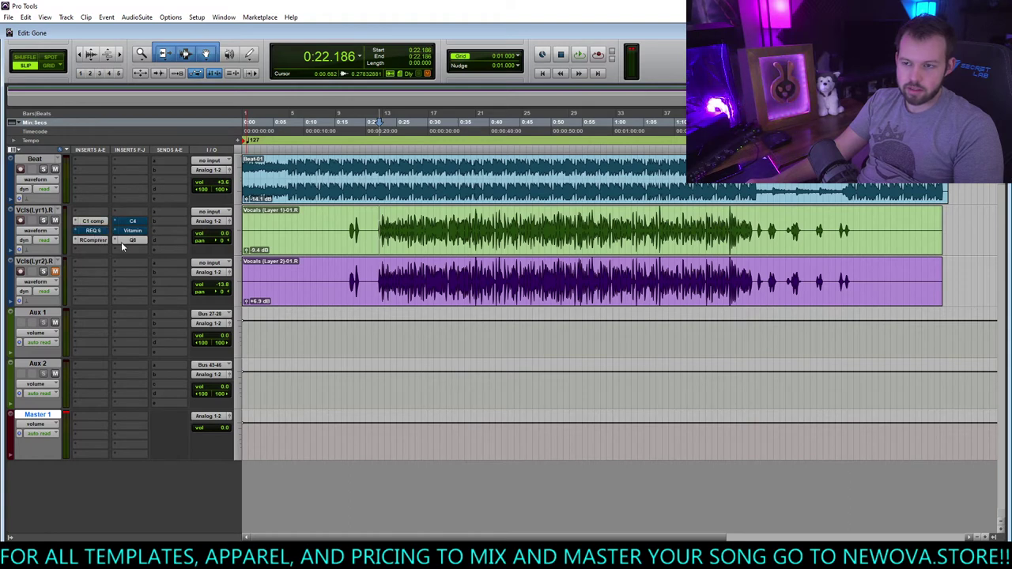
key("space")
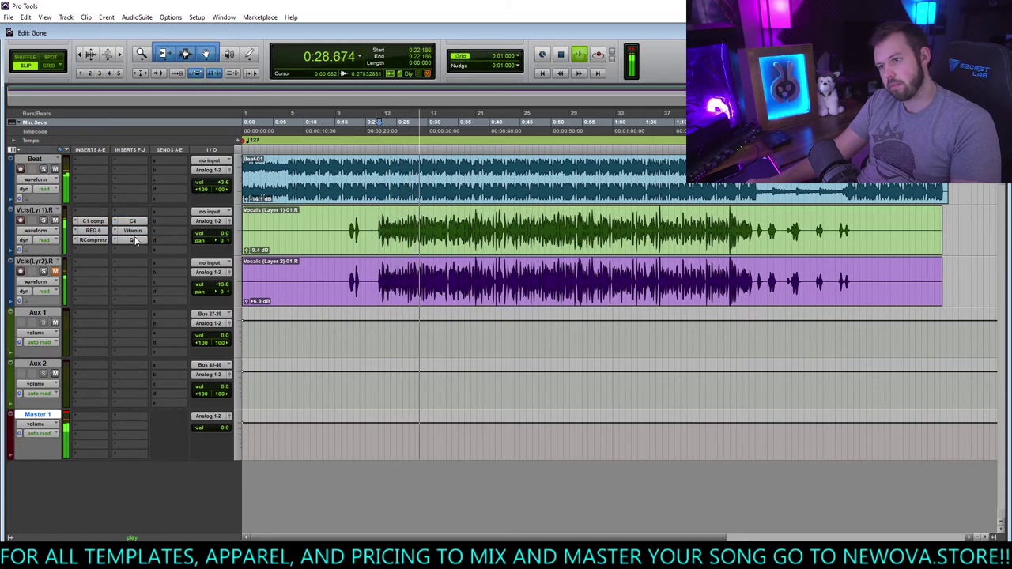
Set the C4 thresholds to about -18.1 for band 2, -34.3 for band 3 and -33.7 for band 4, comparing against bypass, and close it
left_click(132, 222)
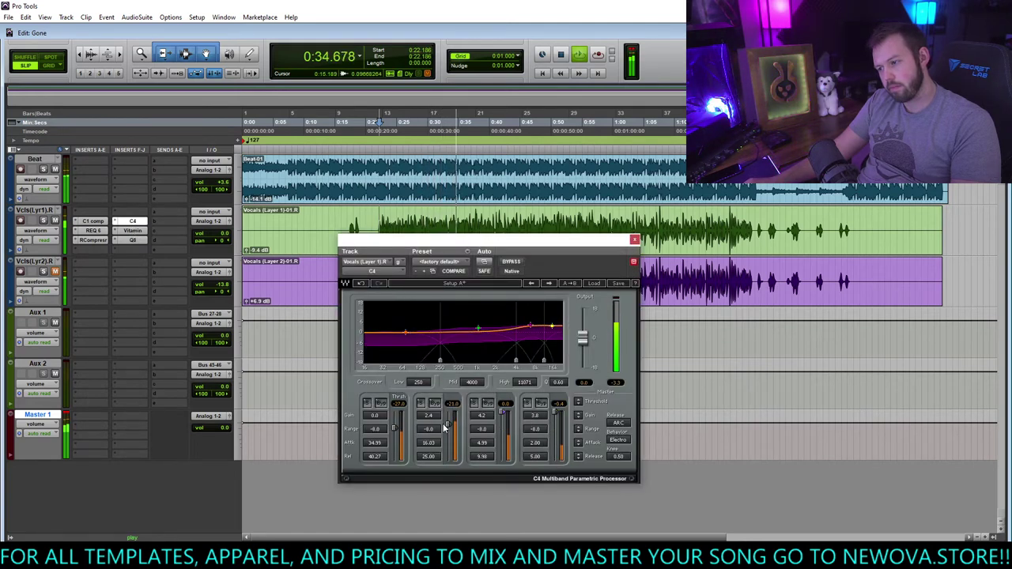
left_click(510, 262)
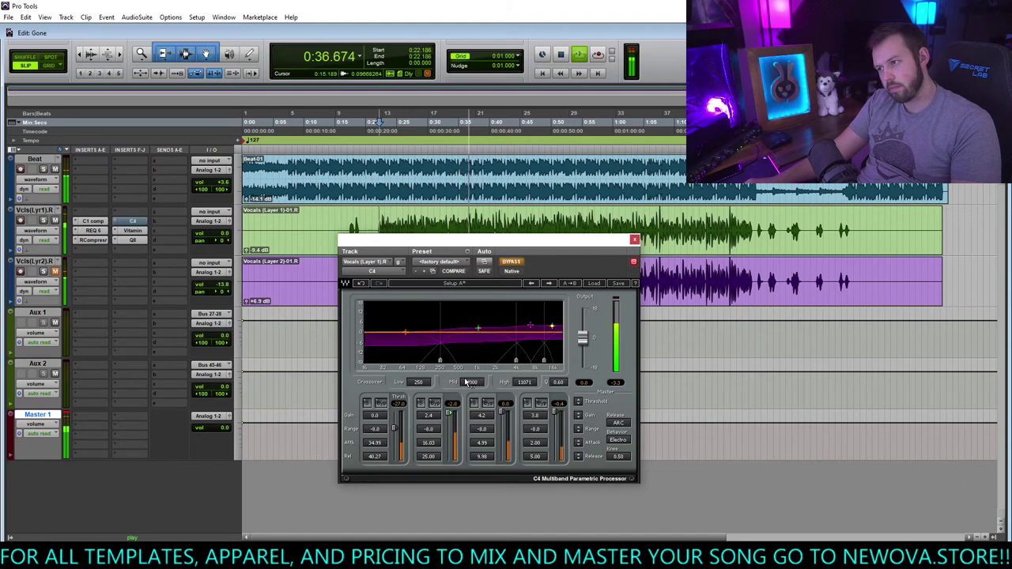
left_click(511, 261)
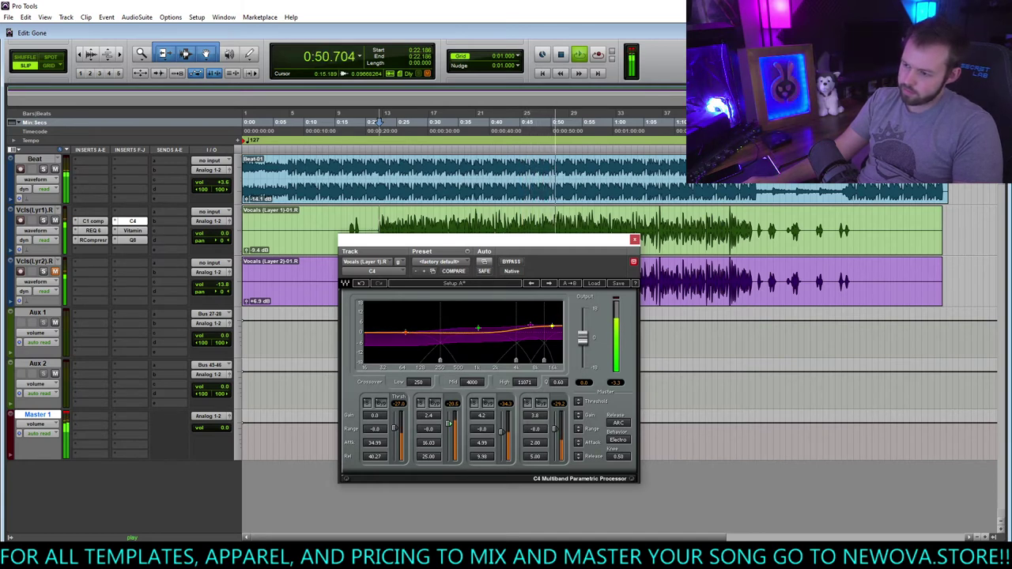
left_click_drag(449, 424, 448, 422)
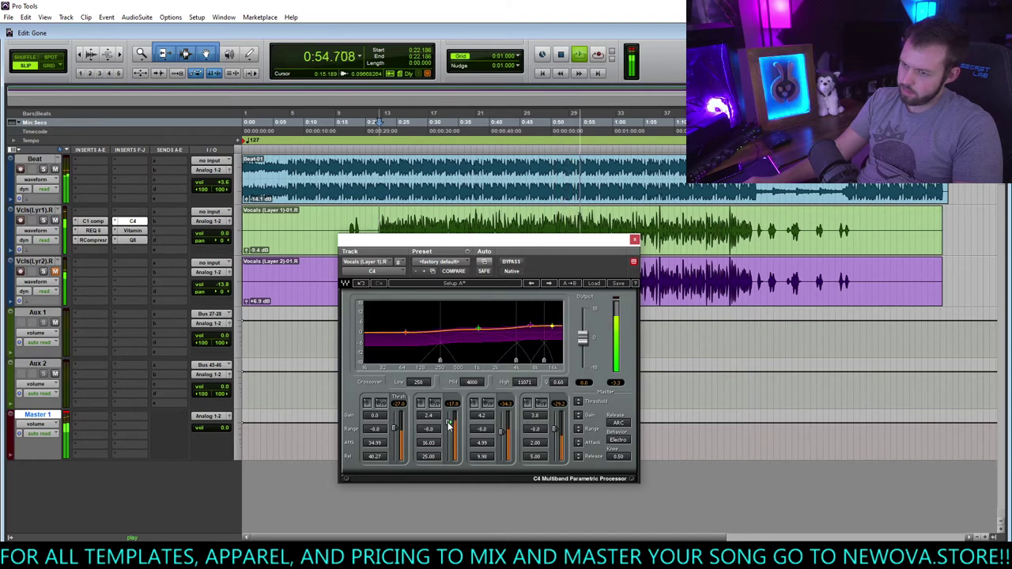
left_click_drag(448, 423, 448, 423)
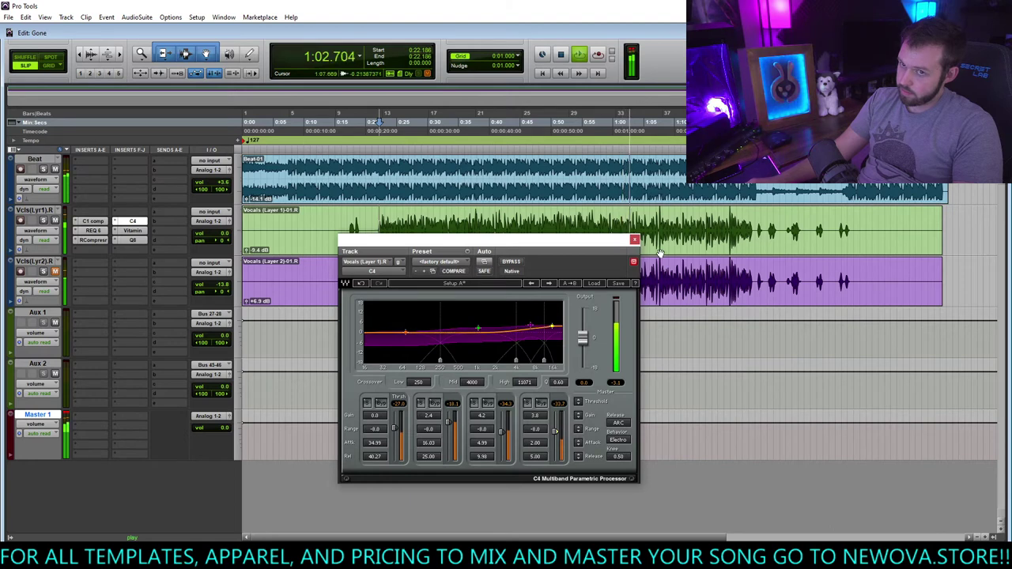
left_click(634, 240)
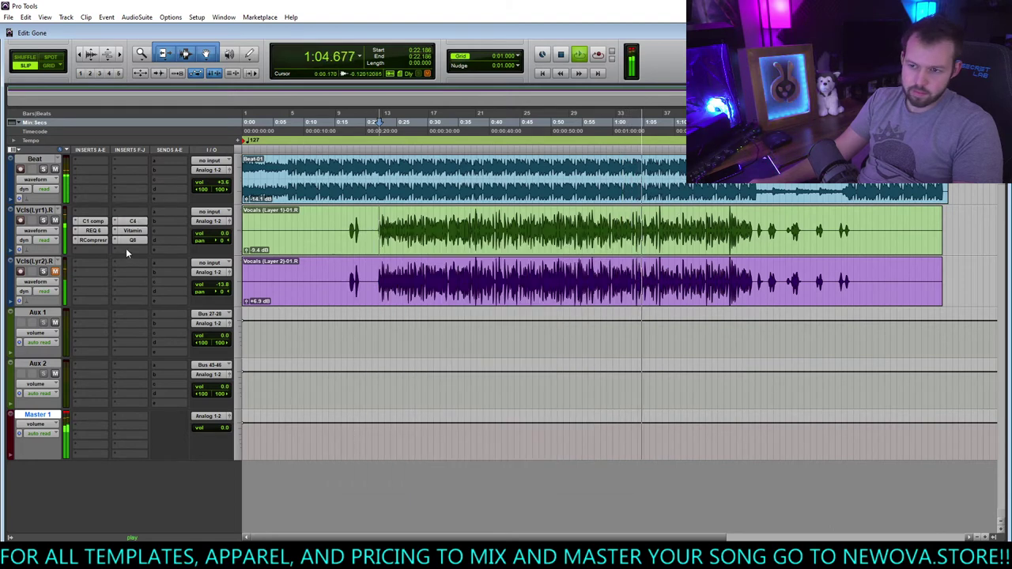
Set Vitamin's Hi and HiMid to 26.6 and Mid to about 22, and close the plug-in
left_click(132, 230)
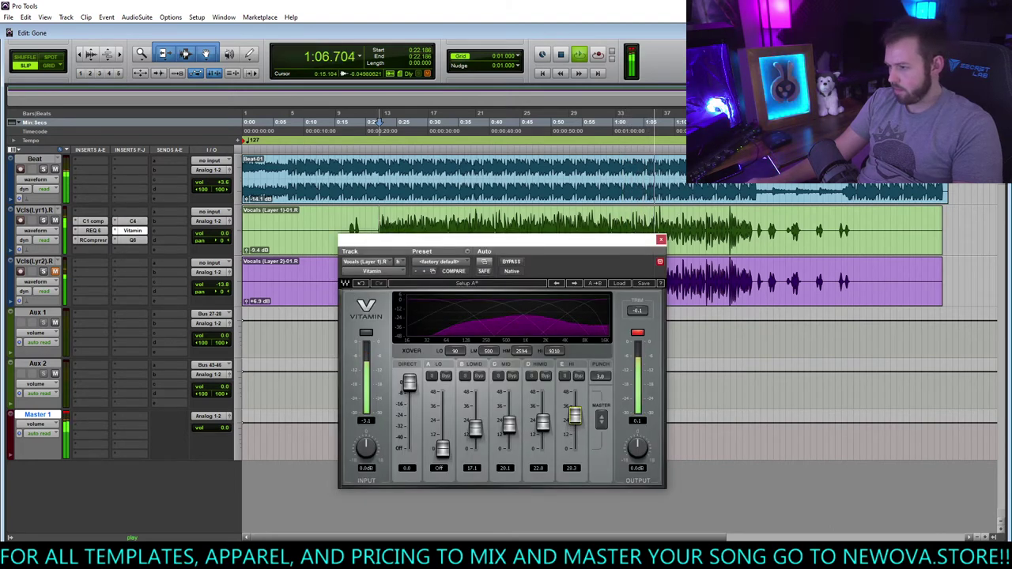
left_click_drag(575, 416, 509, 422)
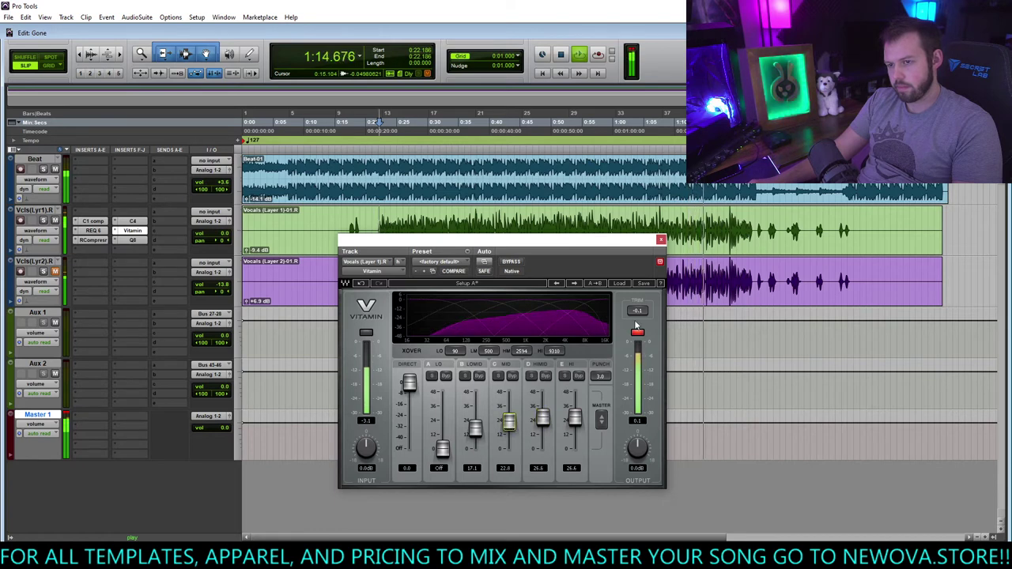
left_click(661, 239)
Switch off bands 2, 6, 7 and 8 of the first vocal layer's Q8 and restart playback from 0:22.186
left_click(95, 231)
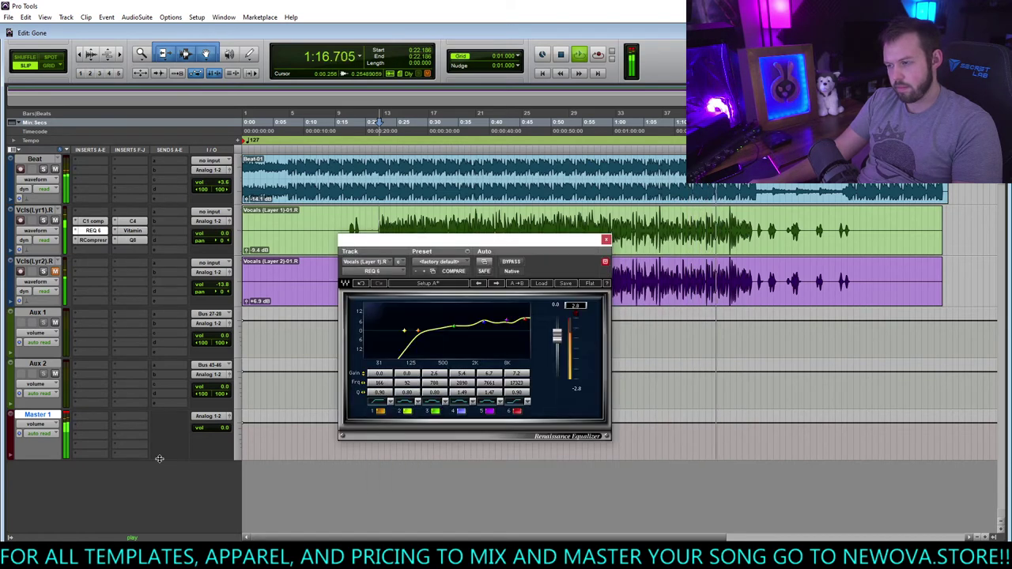
left_click(134, 240)
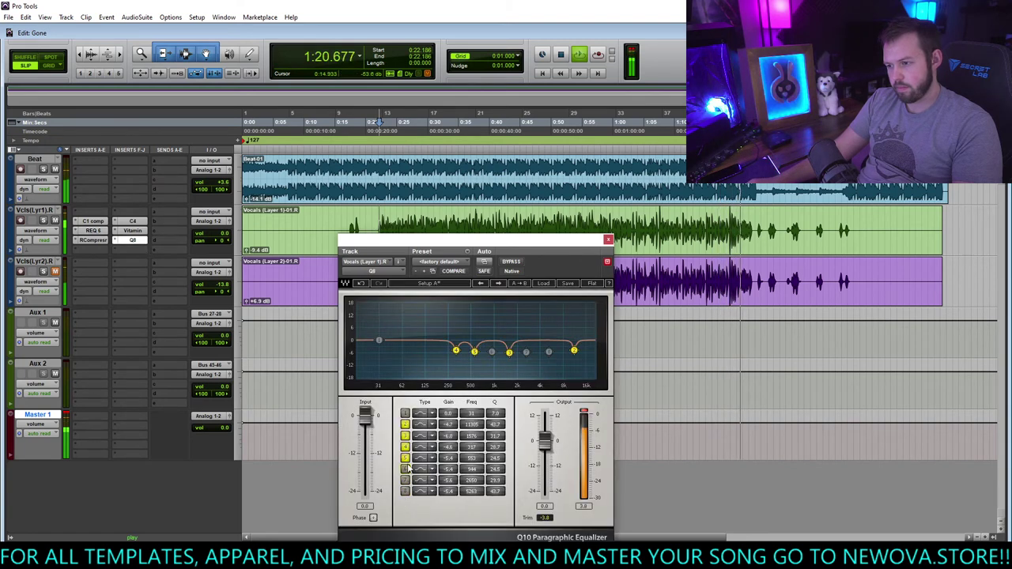
left_click(404, 490)
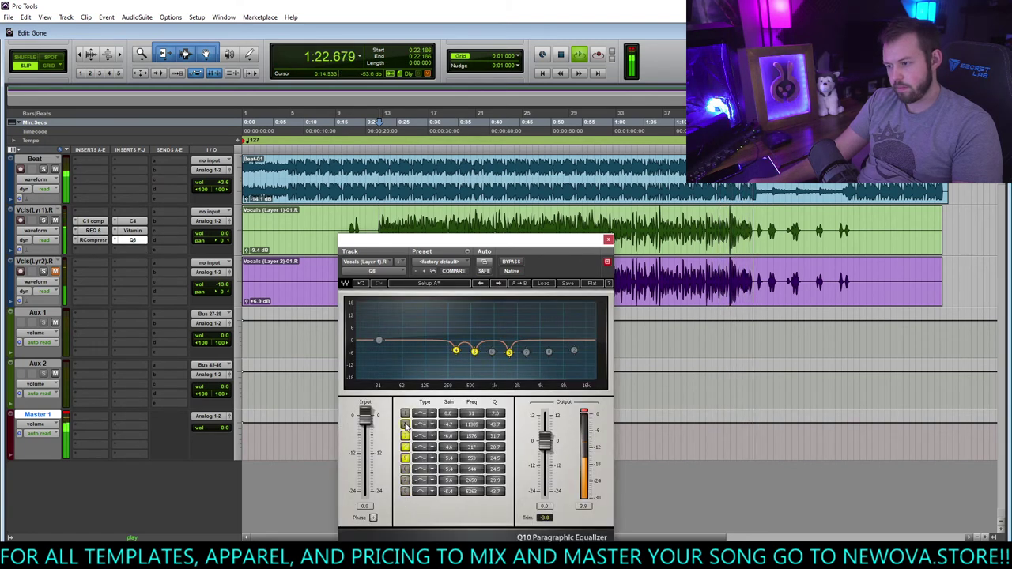
key("space")
key("space")
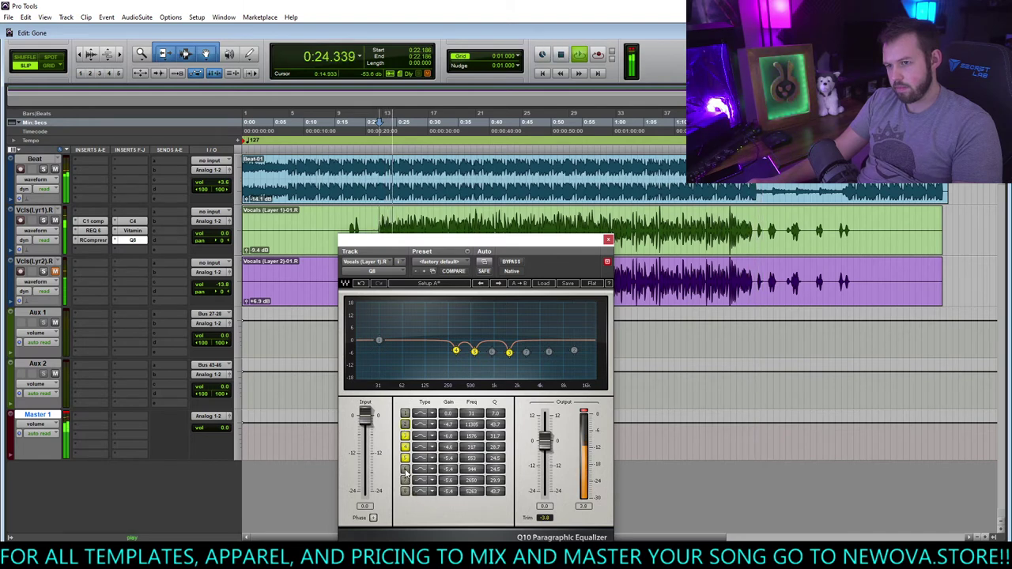
Switch bands 6 and 7 of the first vocal layer's Q8 back on, close it, and check the C1 compressor's settings
left_click(404, 470)
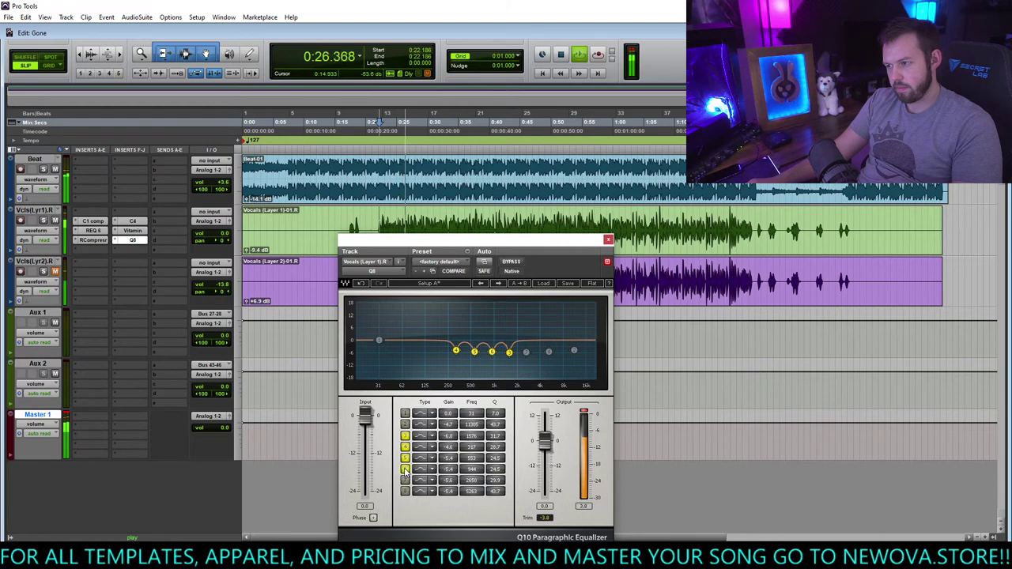
left_click(405, 481)
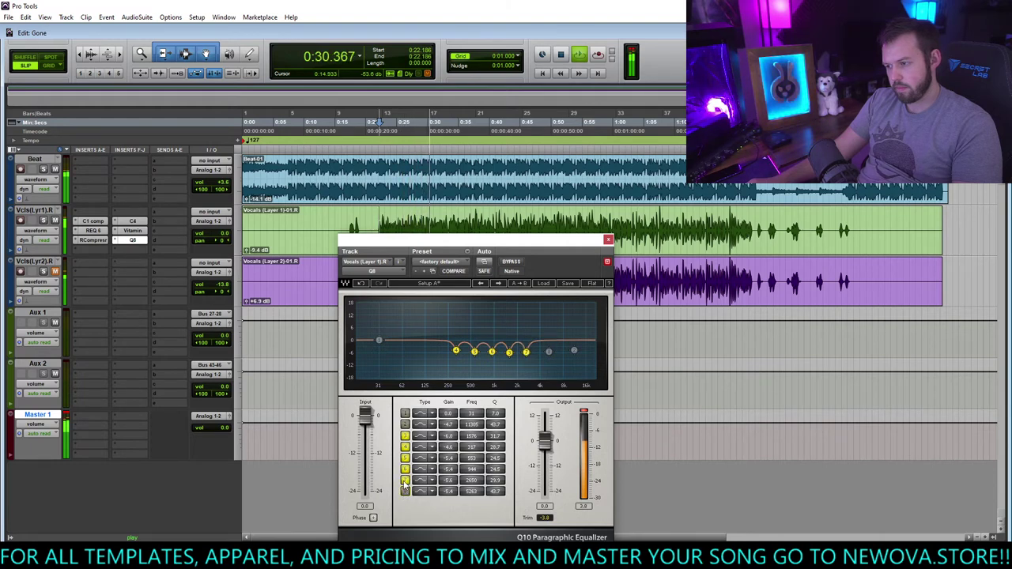
left_click(404, 481)
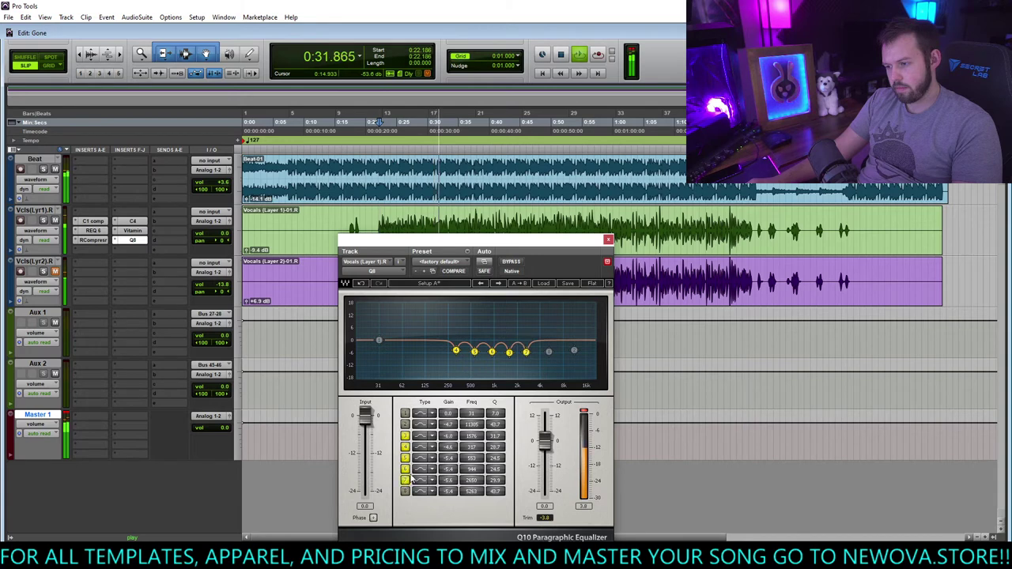
left_click(608, 239)
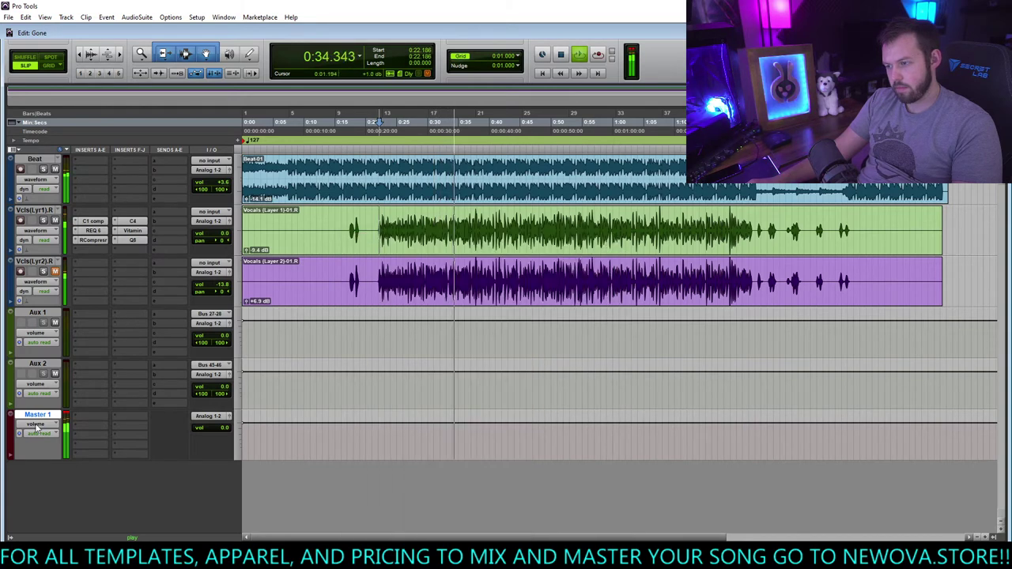
left_click(92, 222)
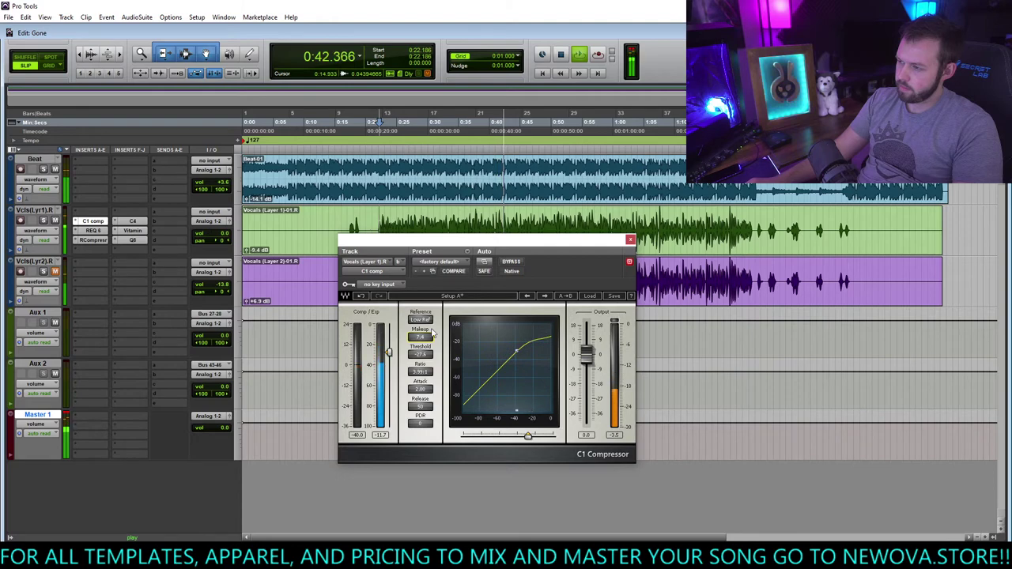
left_click(630, 239)
Insert a mono DeEsser after the Q8 on the first vocal layer, lower its threshold to about -19 and stop playback
left_click(137, 251)
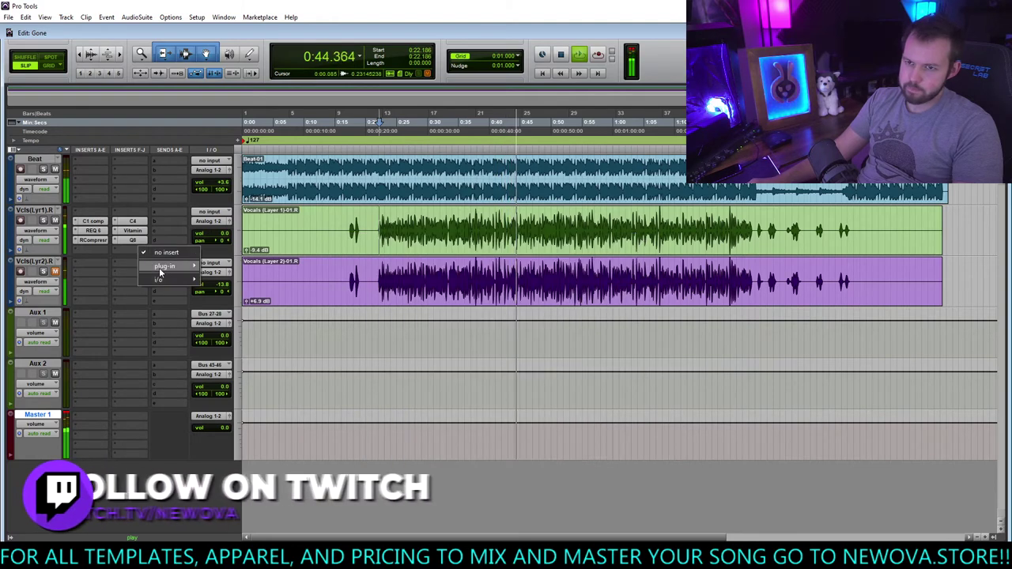
mouse_move(166, 267)
mouse_move(237, 276)
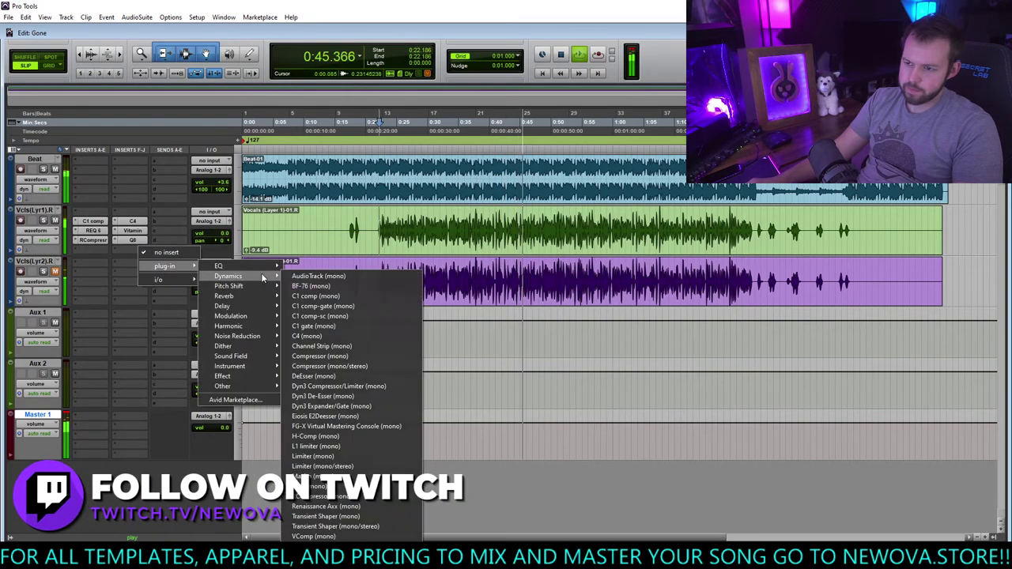
left_click(316, 375)
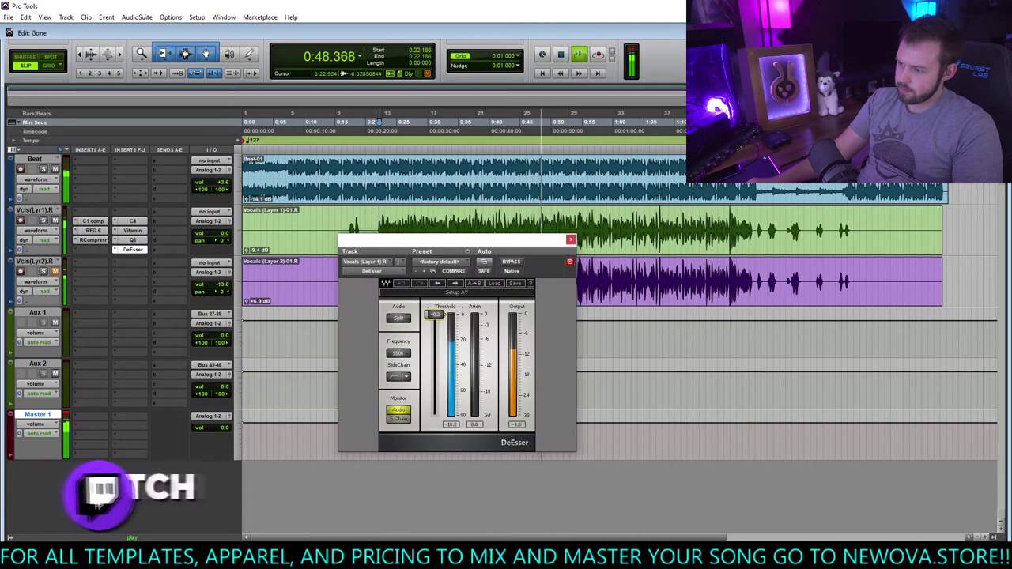
left_click_drag(434, 314, 434, 334)
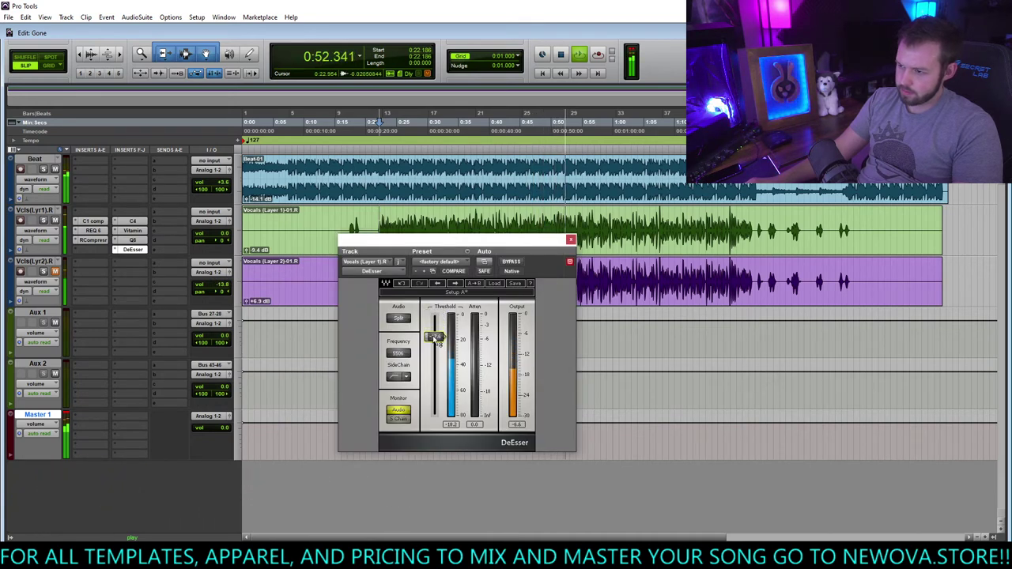
left_click_drag(434, 338, 434, 339)
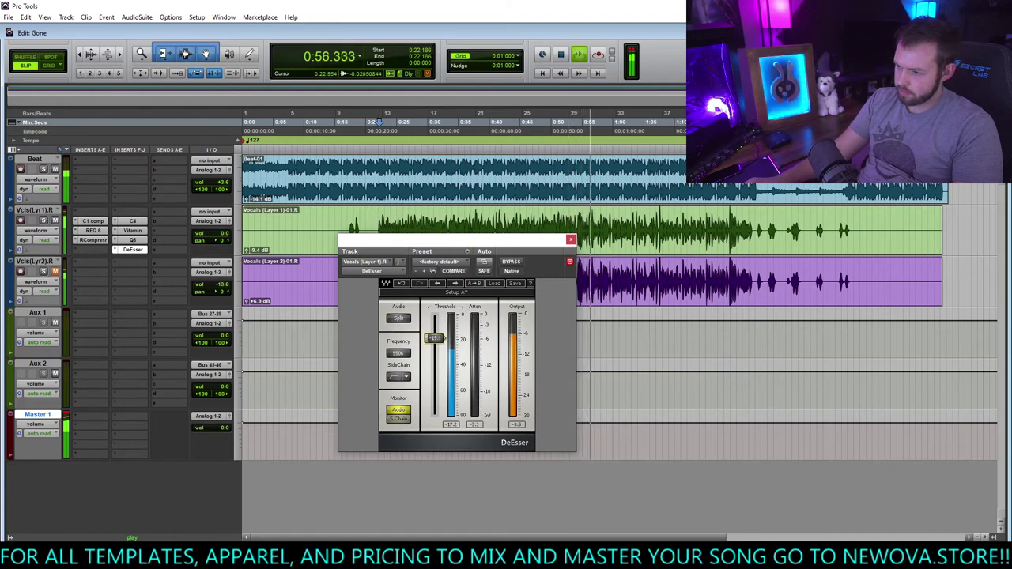
left_click(571, 239)
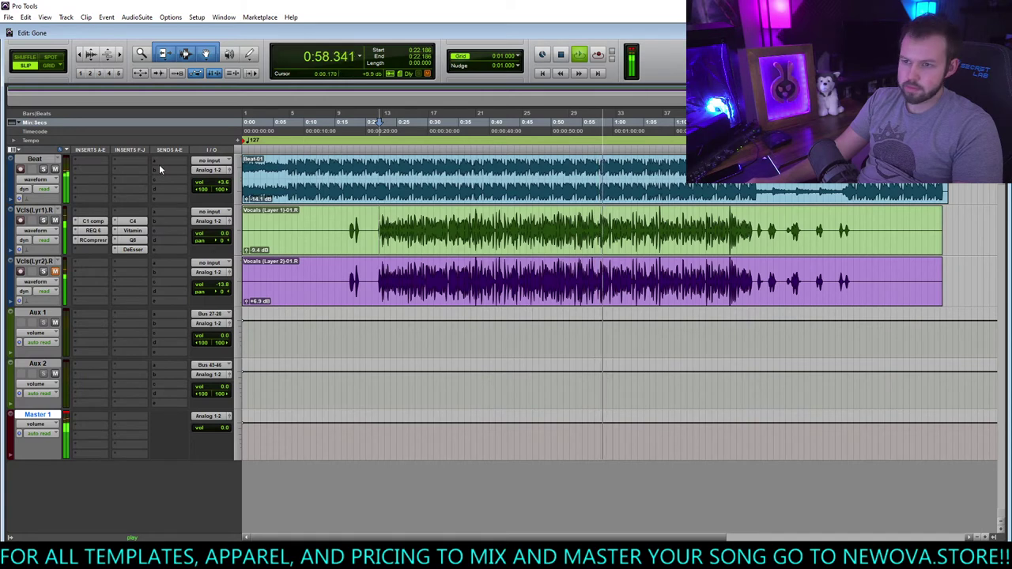
key("space")
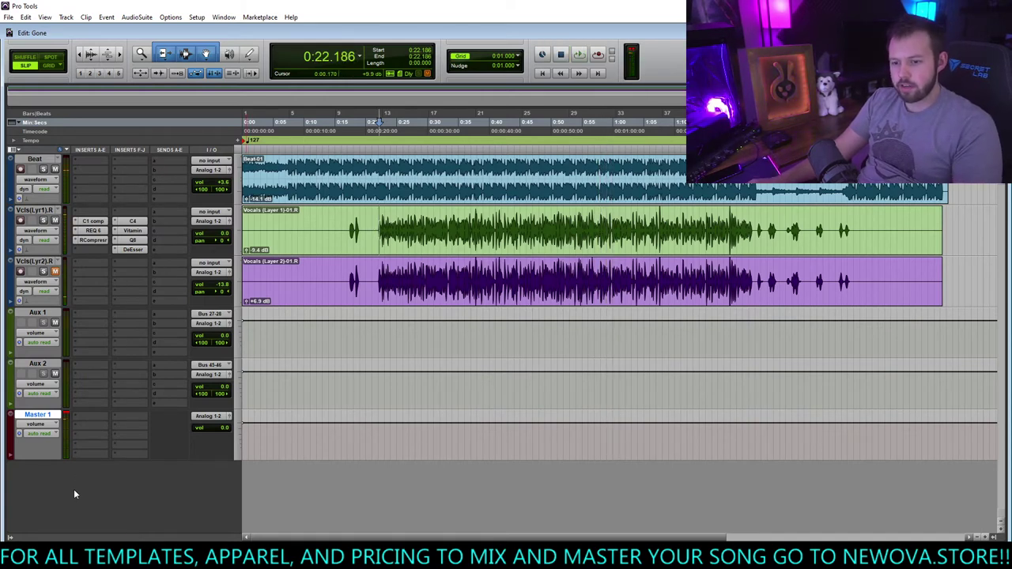
Insert a stereo RVerb on Aux 1 and load its Large Hall preset
left_click(99, 323)
mouse_move(150, 339)
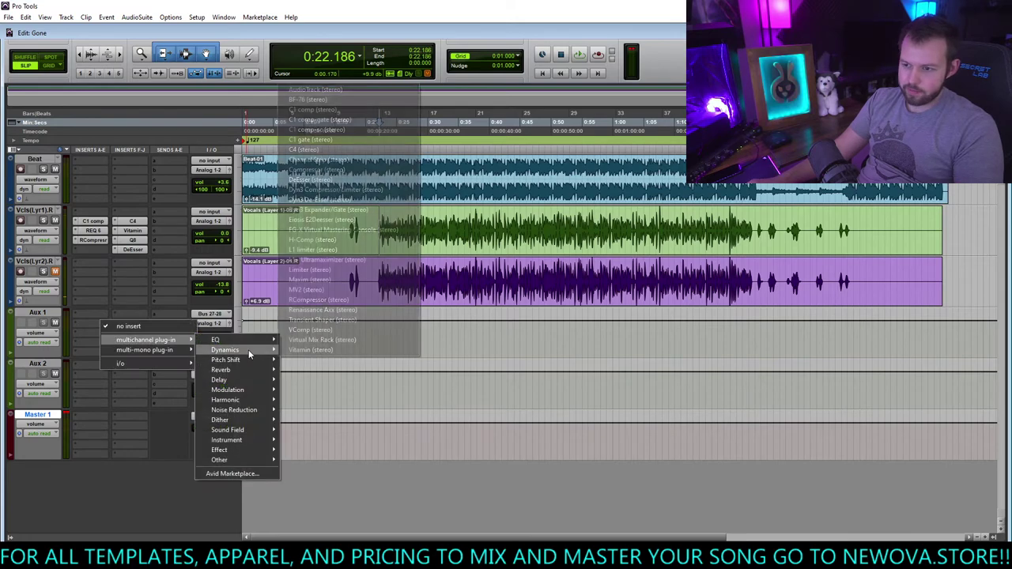
mouse_move(247, 371)
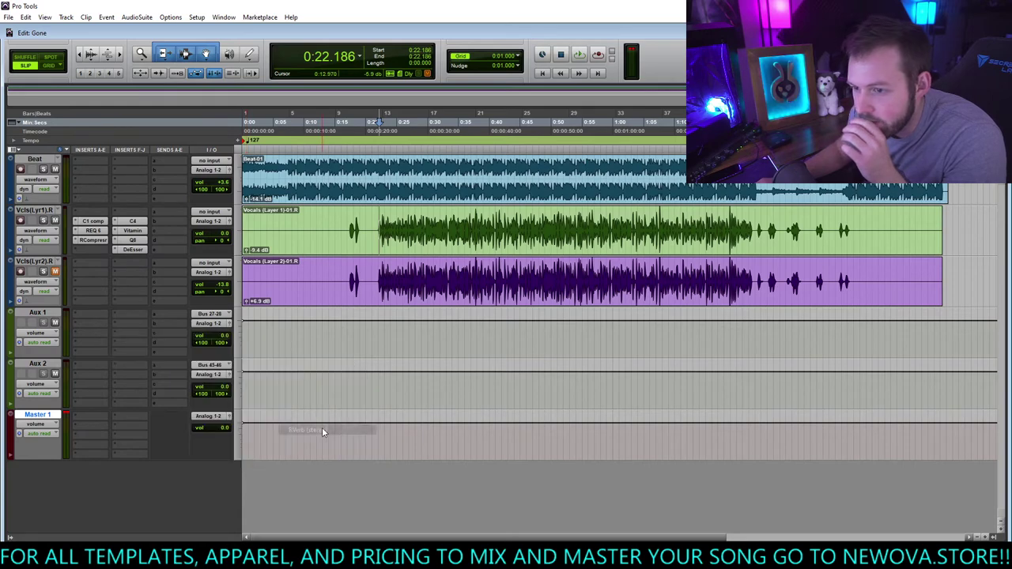
left_click(321, 427)
left_click_drag(540, 253, 525, 245)
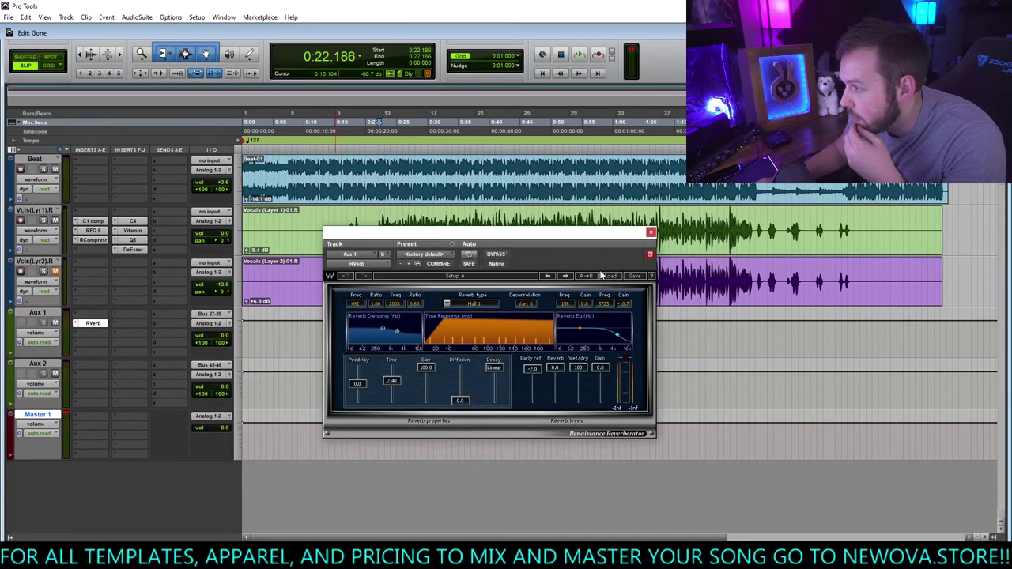
left_click(609, 276)
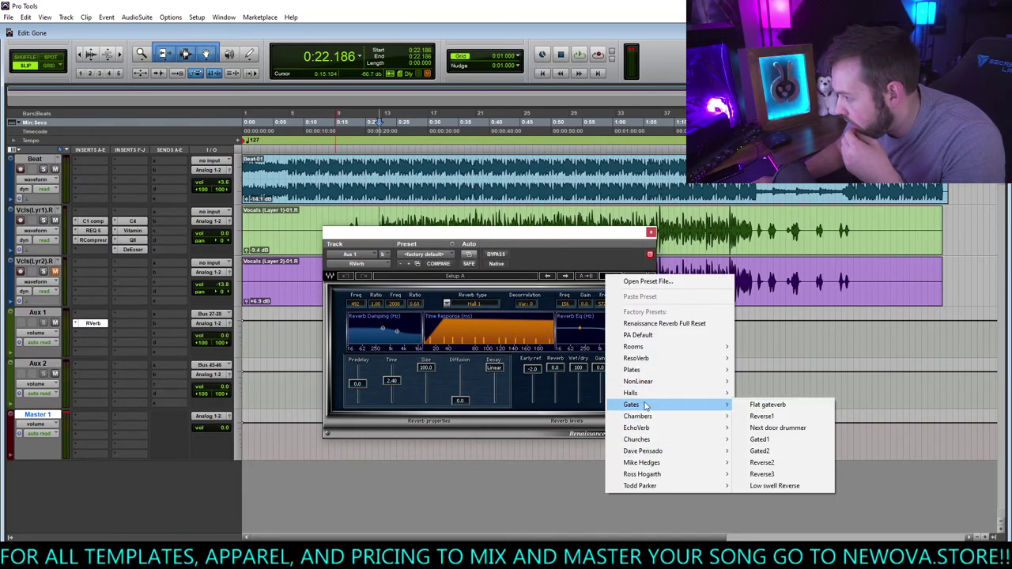
mouse_move(652, 351)
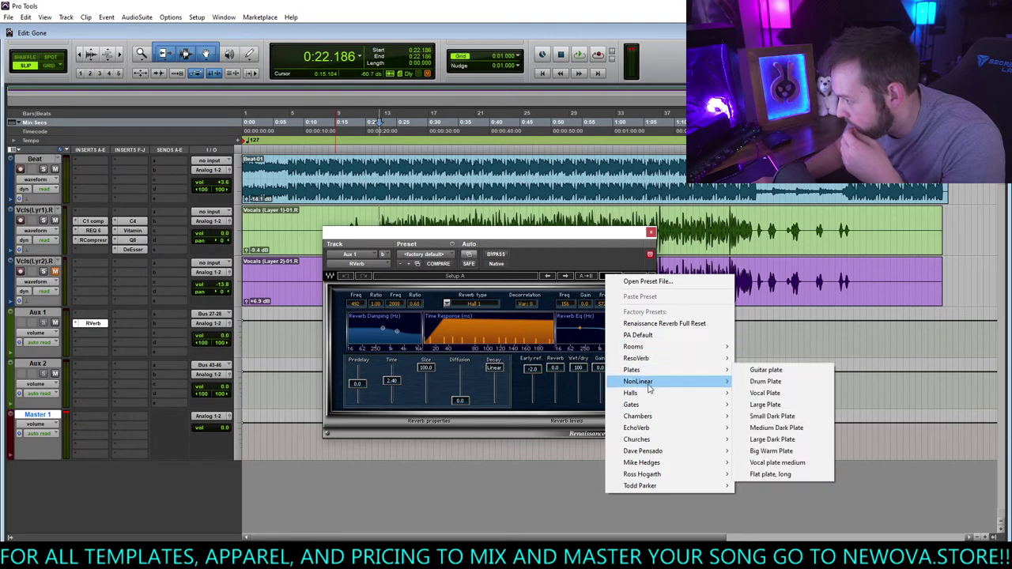
mouse_move(652, 393)
left_click(763, 219)
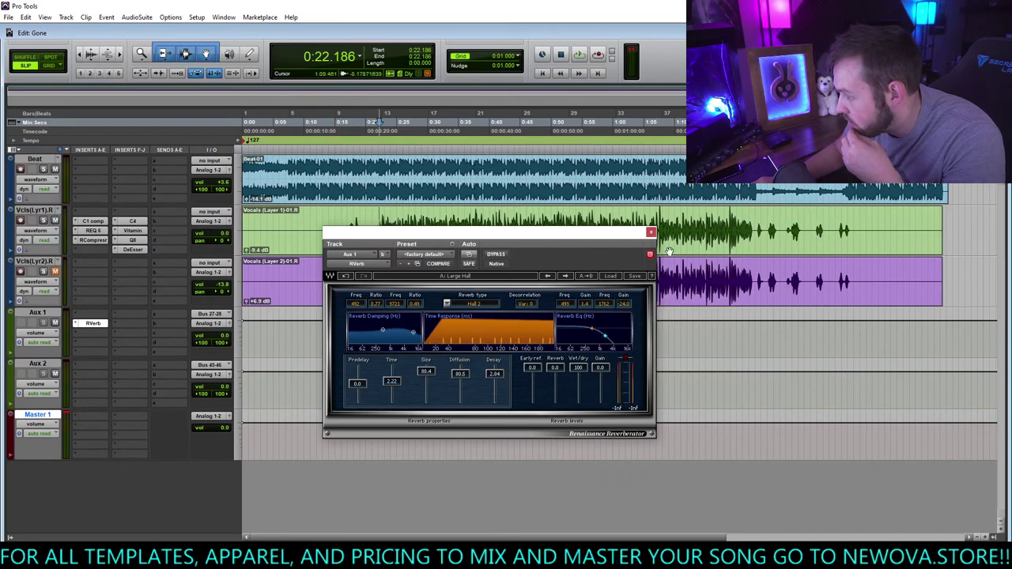
left_click_drag(574, 235, 626, 288)
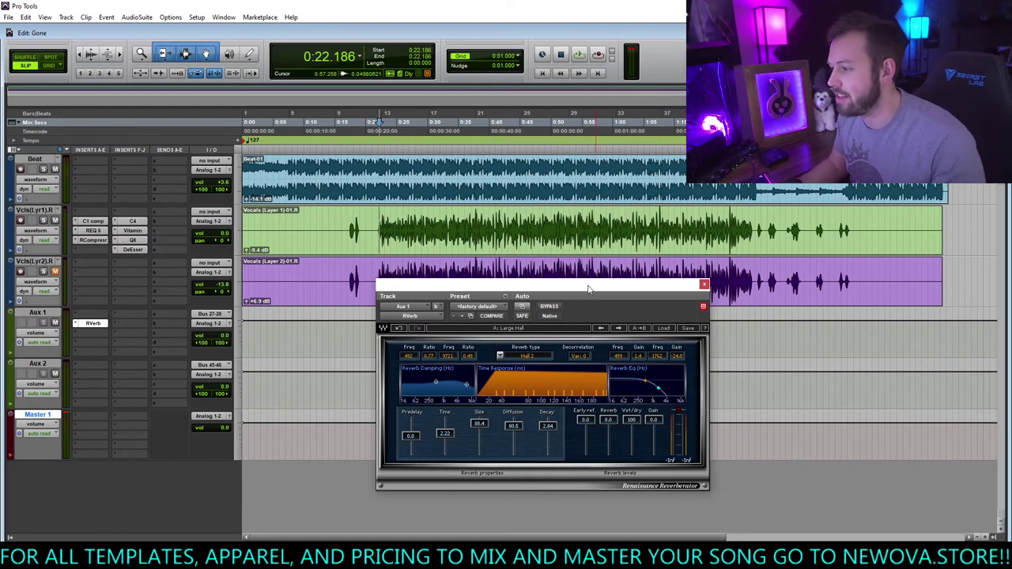
left_click_drag(588, 289, 507, 229)
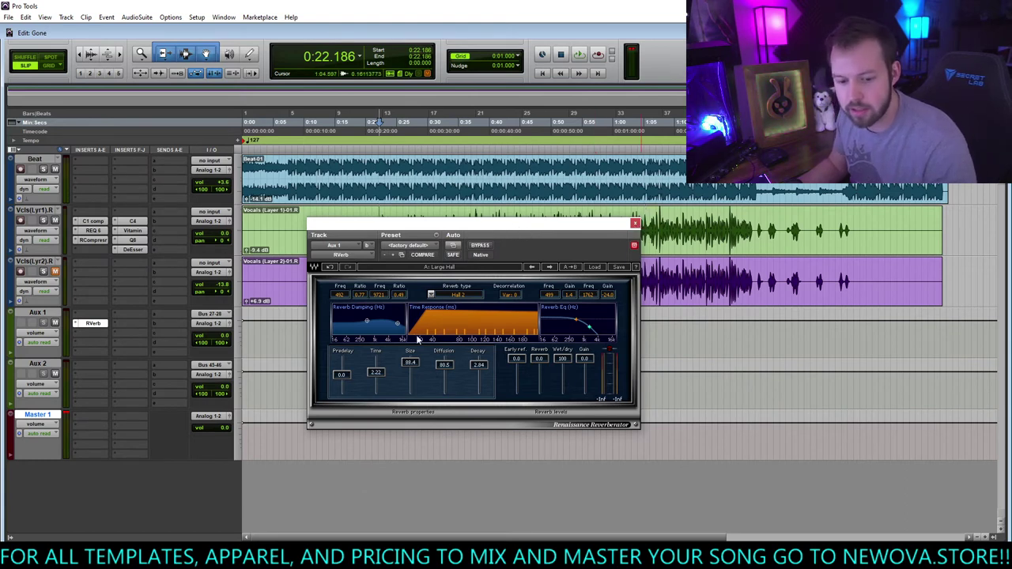
Send the first vocal layer to stereo Bus 27-28 at about -17.4 dB during playback, and lower RVerb's upper EQ frequency to 1513
key("space")
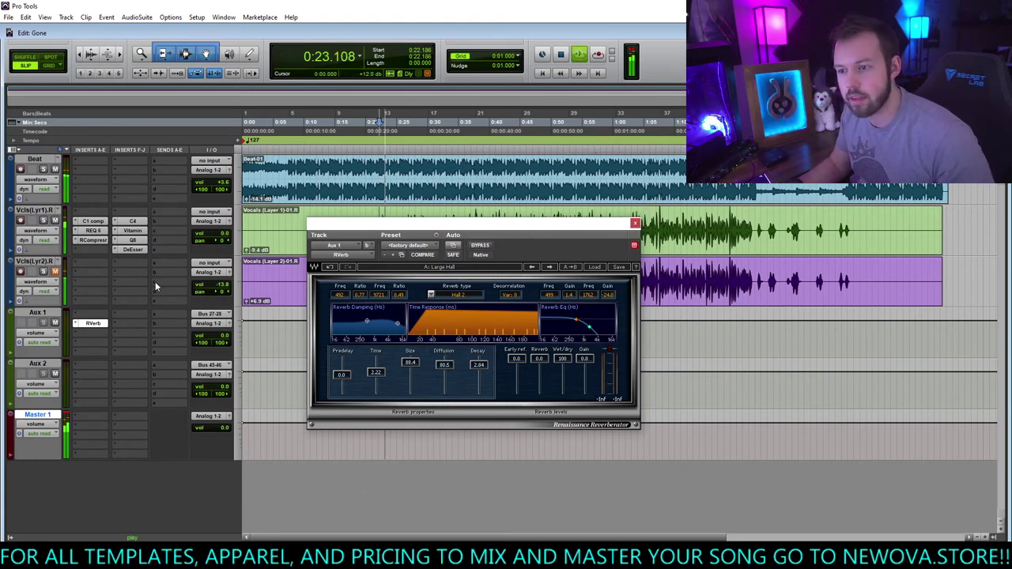
left_click(169, 221)
mouse_move(201, 238)
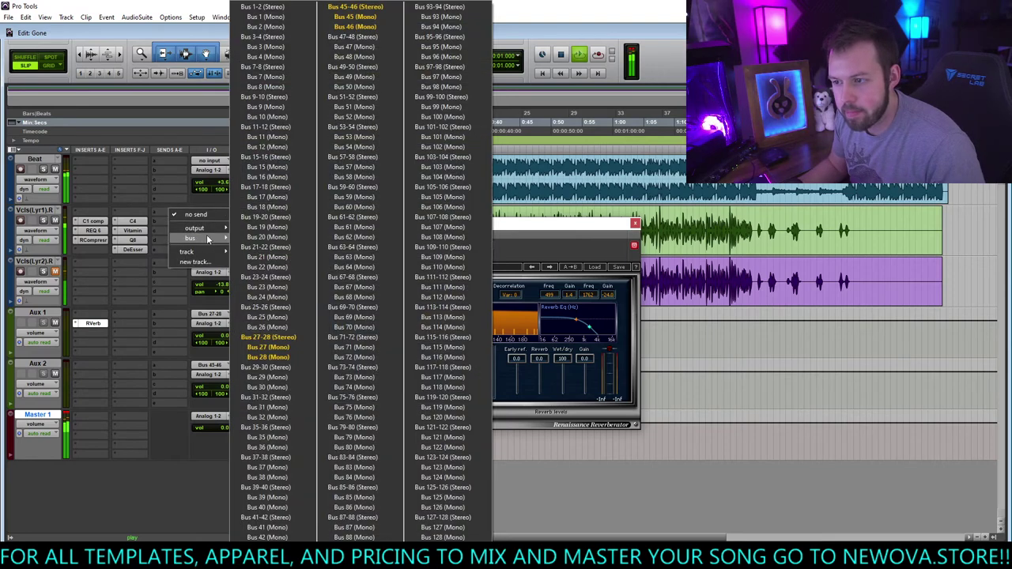
left_click(269, 336)
left_click(168, 212)
key("space")
left_click_drag(186, 312, 187, 271)
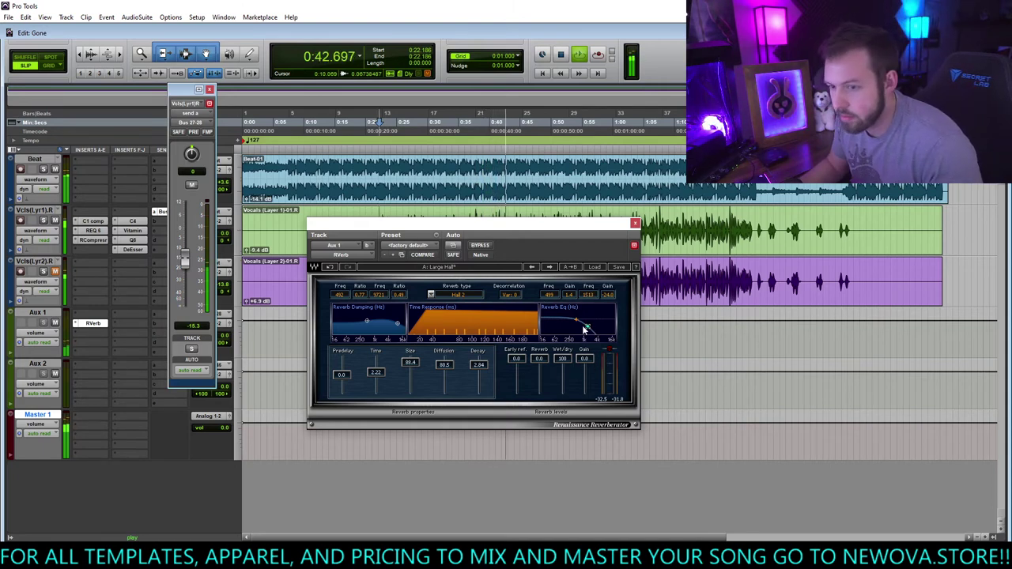
left_click_drag(184, 267, 187, 269)
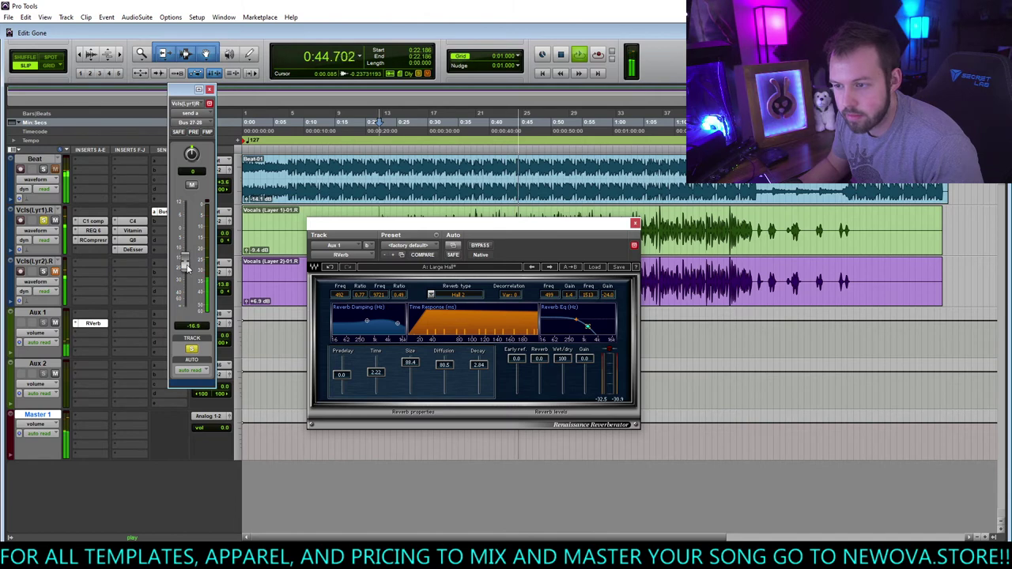
Set RVerb's size to 100, time to 0.92, diffusion to 47.6 and decay to 2.79, close the plug-in and send windows, and stop playback
left_click_drag(410, 361, 376, 378)
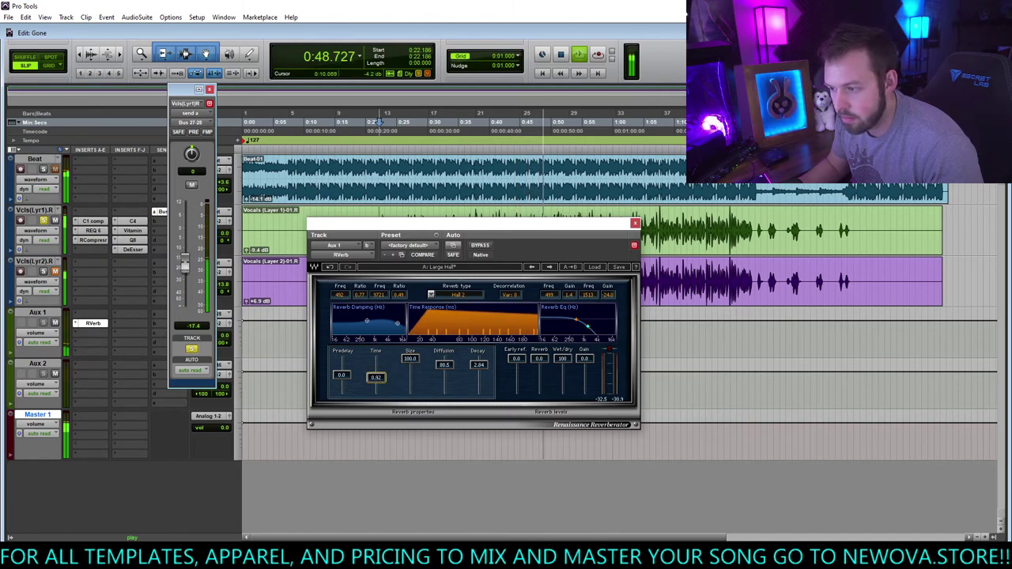
left_click_drag(444, 366, 445, 374)
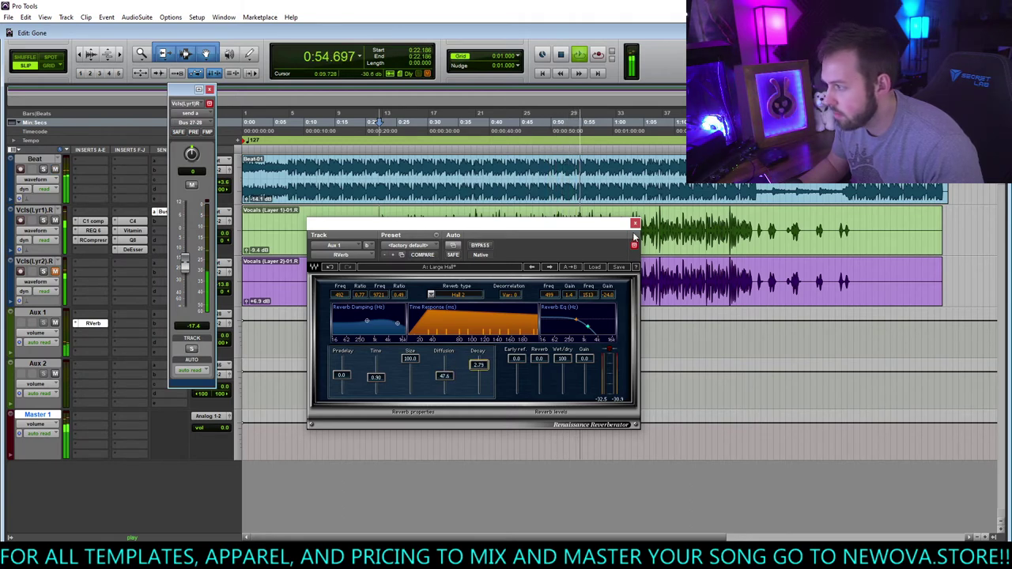
left_click(635, 222)
left_click(209, 89)
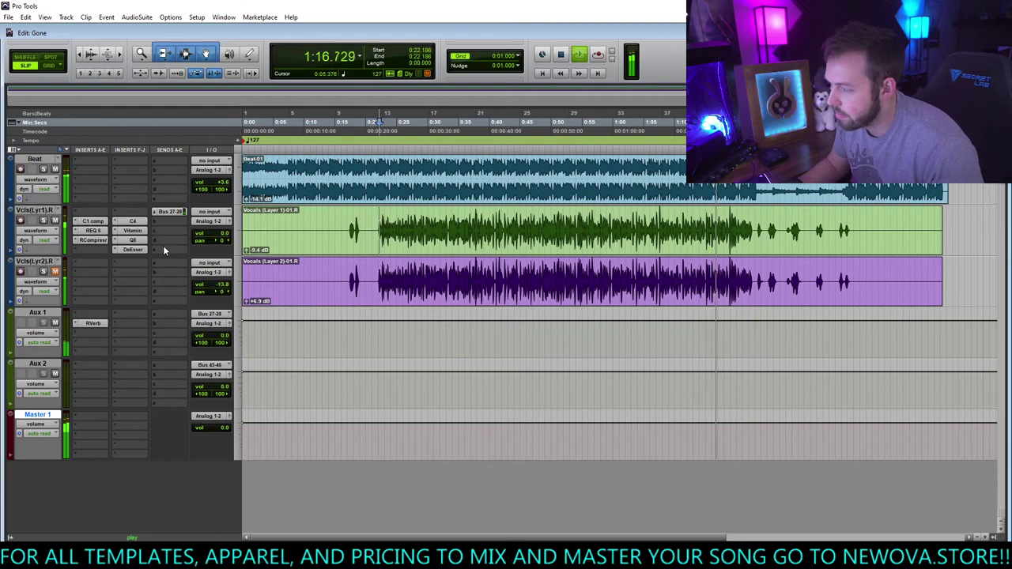
key("space")
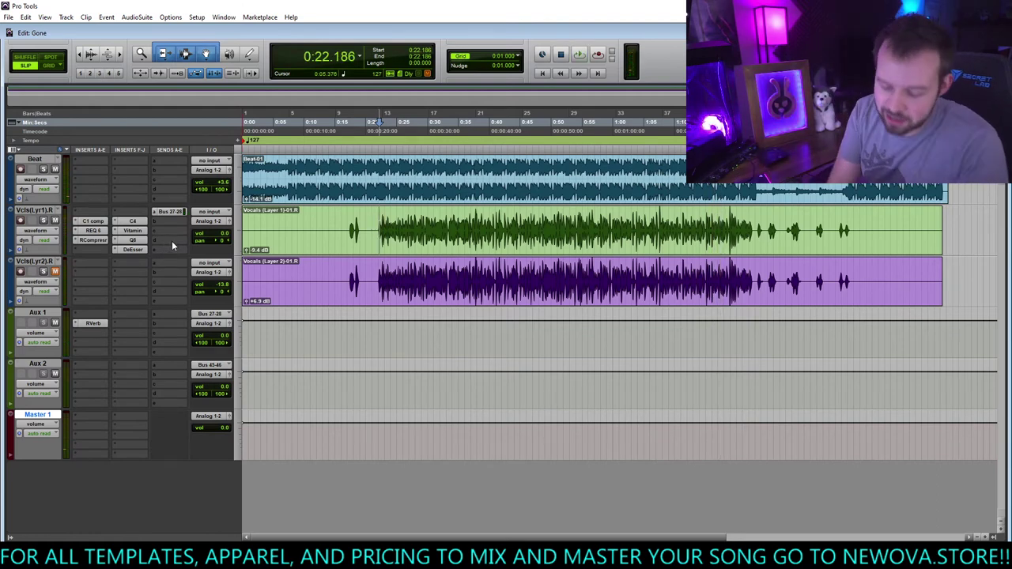
key("ctrl+shift+n")
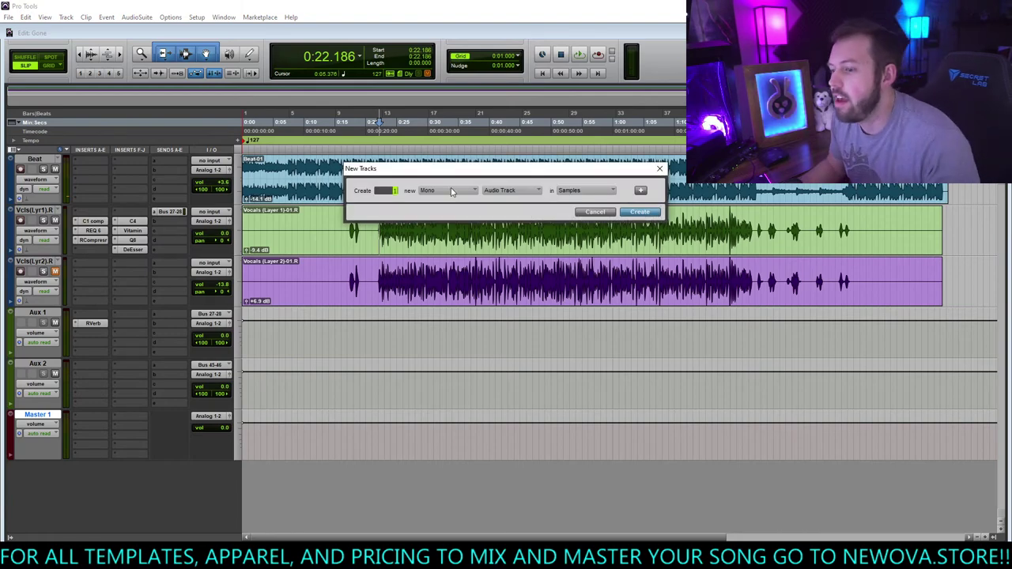
left_click(595, 212)
left_click(94, 426)
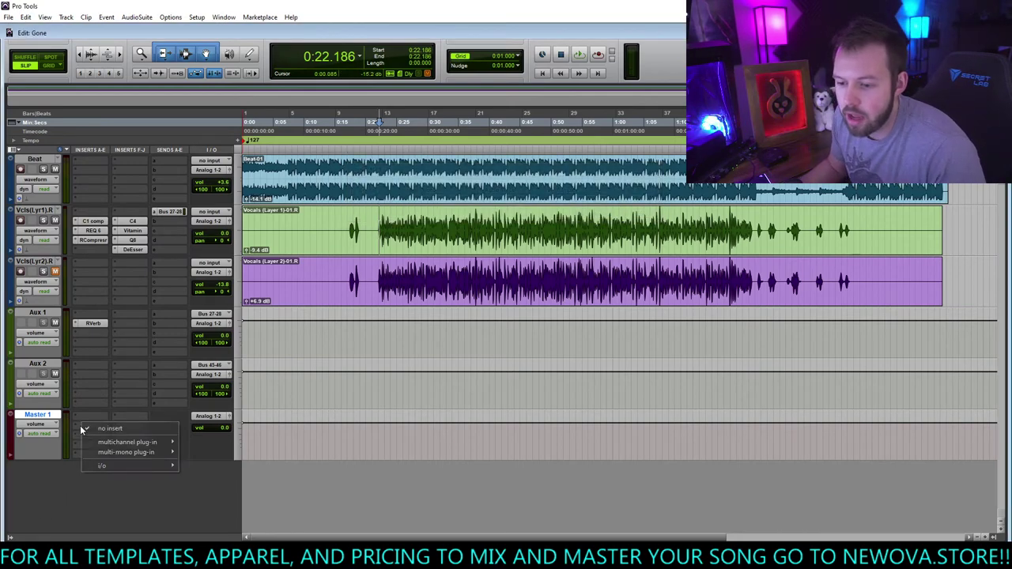
mouse_move(94, 442)
mouse_move(207, 317)
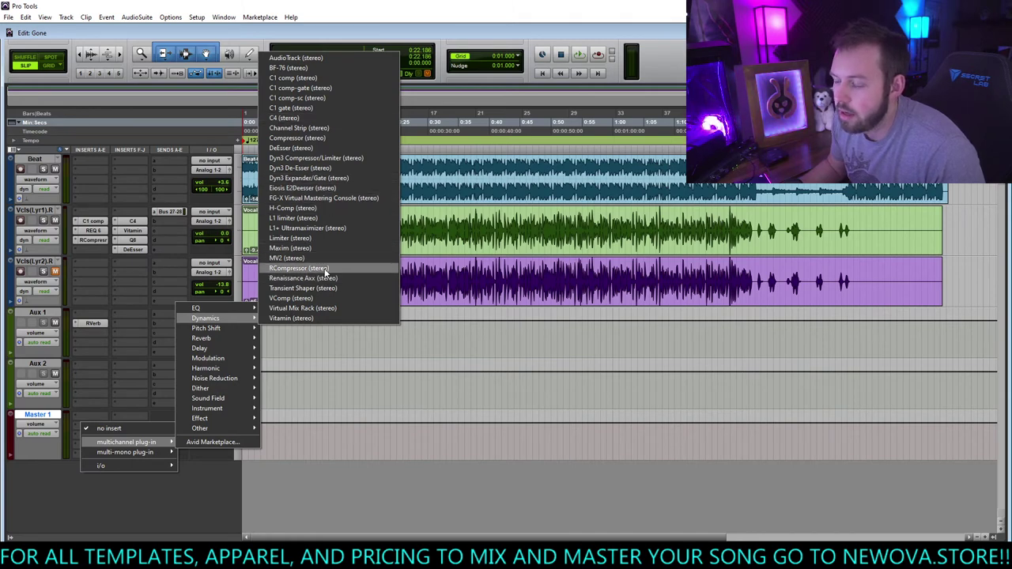
left_click(325, 3)
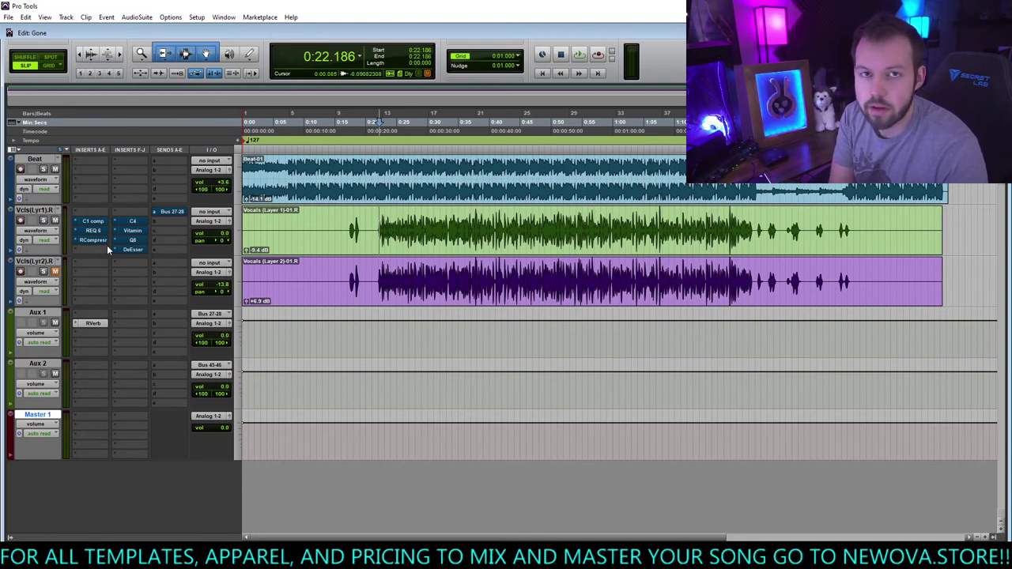
Play from 0:22.186 with the first vocal layer soloed, and bypass its bus send, DeEsser, Q8, Vitamin and C4 for comparison
key("space")
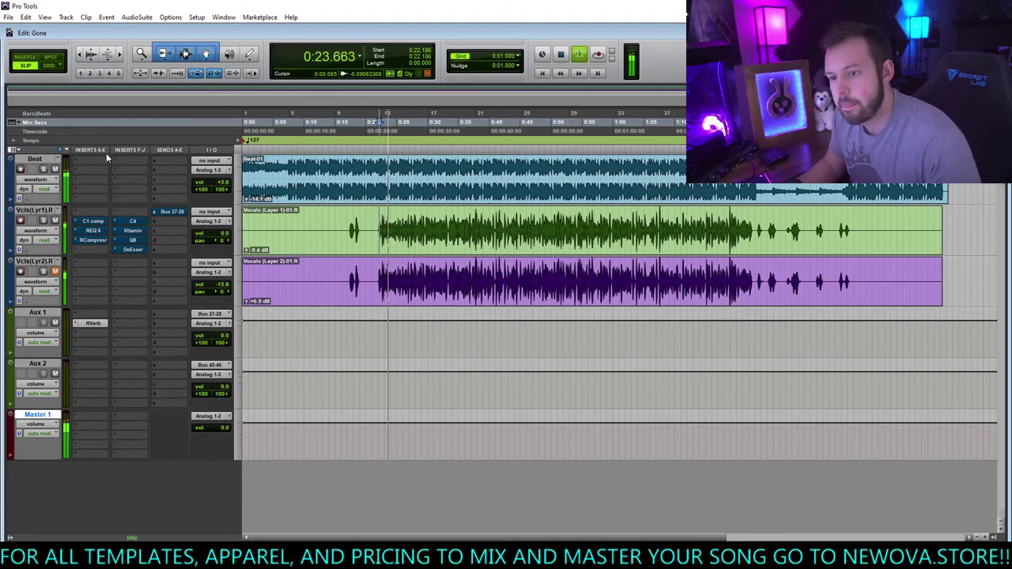
left_click(43, 221)
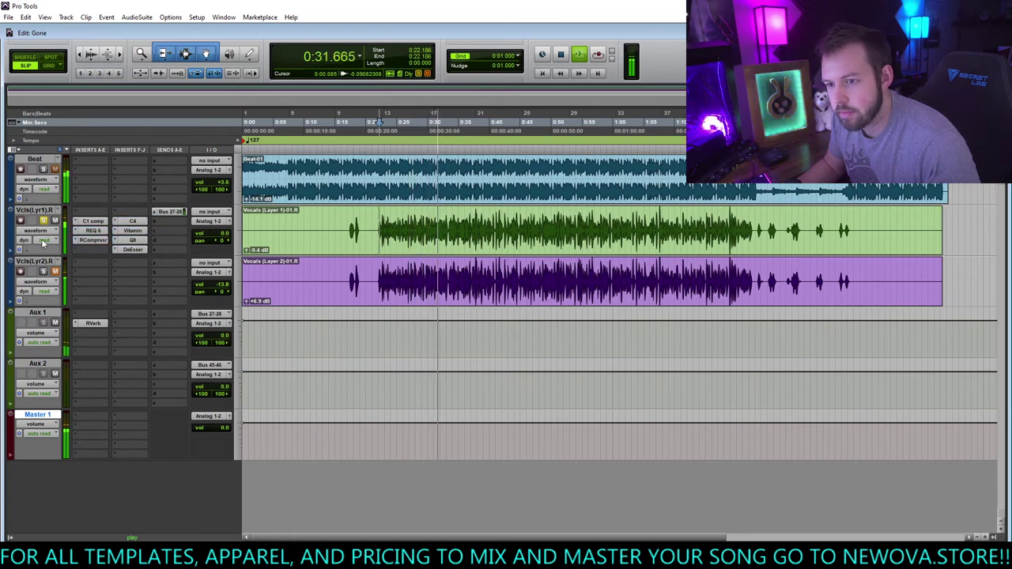
left_click(177, 213, "ctrl")
left_click(133, 249, "ctrl")
left_click(132, 240, "ctrl")
left_click(132, 231, "ctrl")
left_click(132, 221, "ctrl")
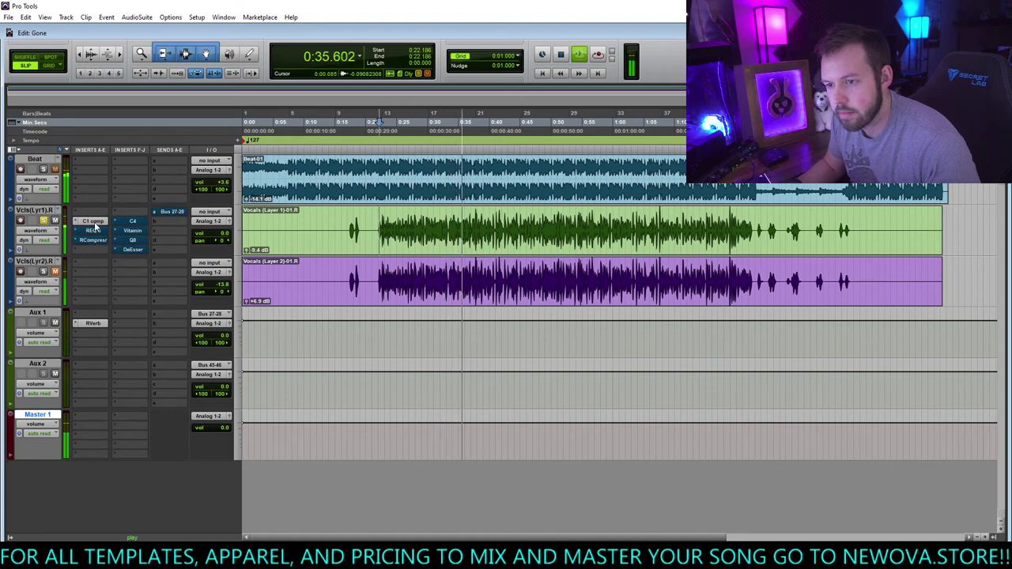
Bypass the first vocal layer's C1 comp too, re-enable all seven inserts and the Bus 27-28 send during playback, and turn off its solo
left_click(94, 222, "ctrl")
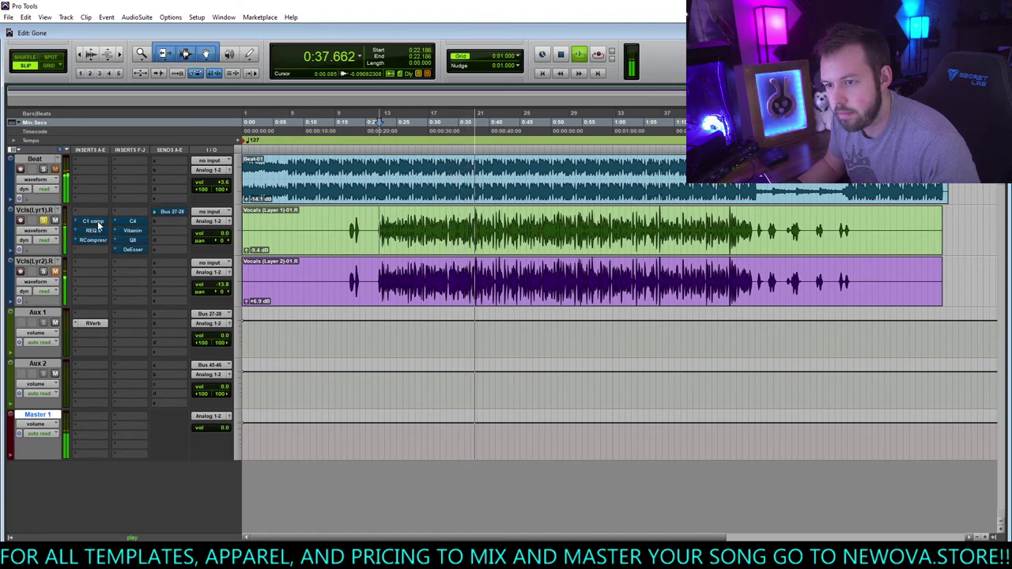
left_click(98, 223, "ctrl")
left_click(95, 231, "ctrl")
left_click(93, 240, "ctrl")
left_click(132, 221, "ctrl")
left_click(133, 232, "ctrl")
left_click(133, 250, "ctrl")
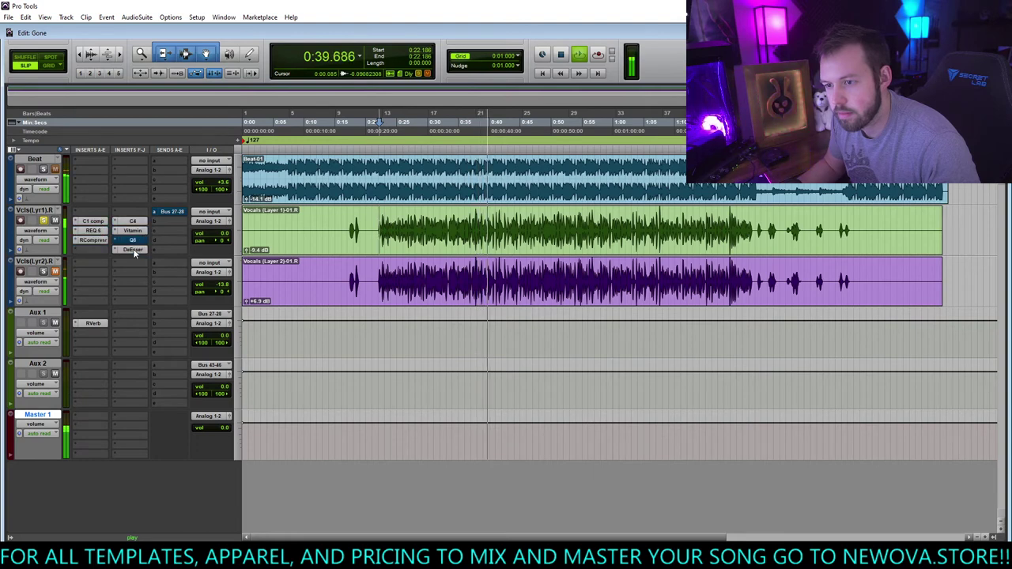
left_click(132, 240, "ctrl")
left_click(175, 214, "ctrl")
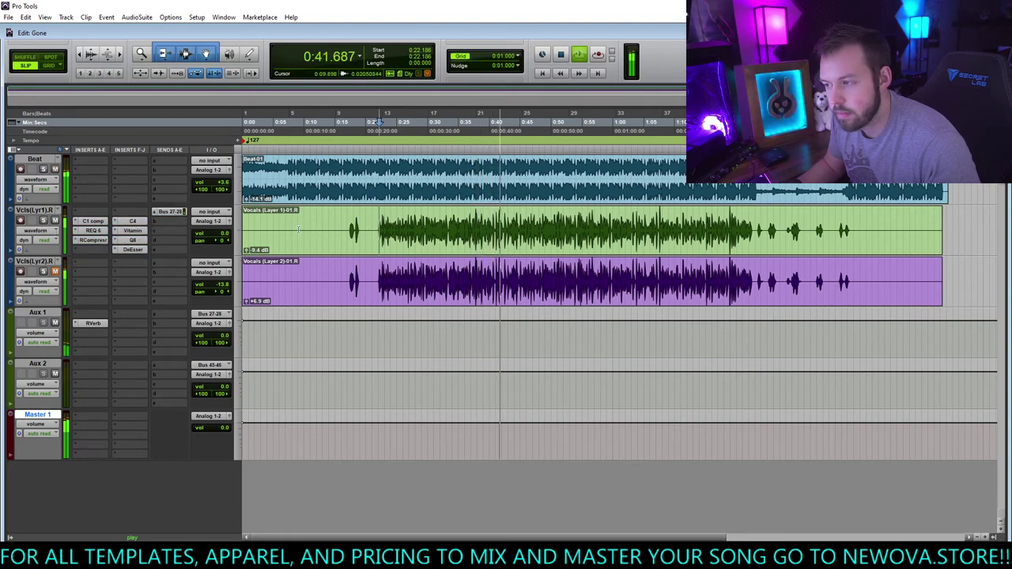
Bypass the first vocal layer's bus send and all seven inserts to hear the dry vocal against the beat
left_click(174, 212, "ctrl")
left_click(132, 249, "ctrl")
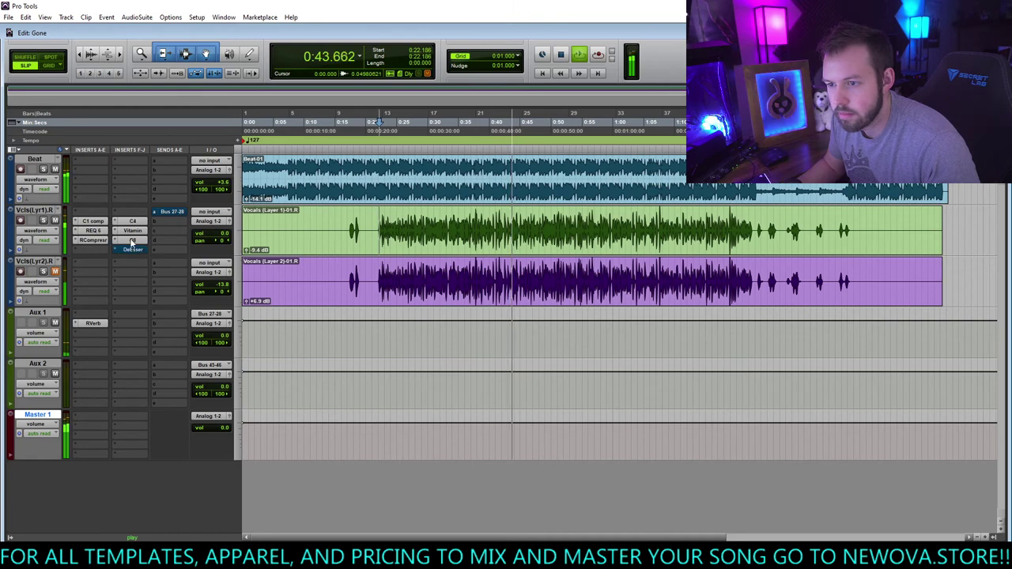
left_click(132, 240, "ctrl")
left_click(133, 231, "ctrl")
left_click(132, 222, "ctrl")
left_click(94, 222, "ctrl")
left_click(93, 231, "ctrl")
left_click(93, 240, "ctrl")
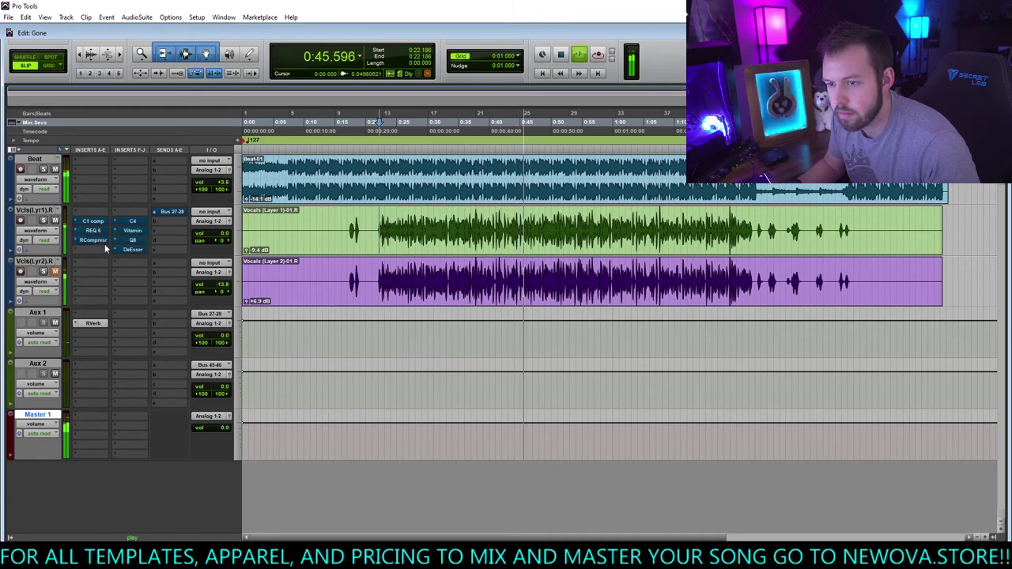
Re-enable the first vocal layer's inserts from C1 comp through DeEsser and its bus send to hear the processed vocal with the beat
left_click(93, 221, "ctrl")
left_click(93, 231, "ctrl")
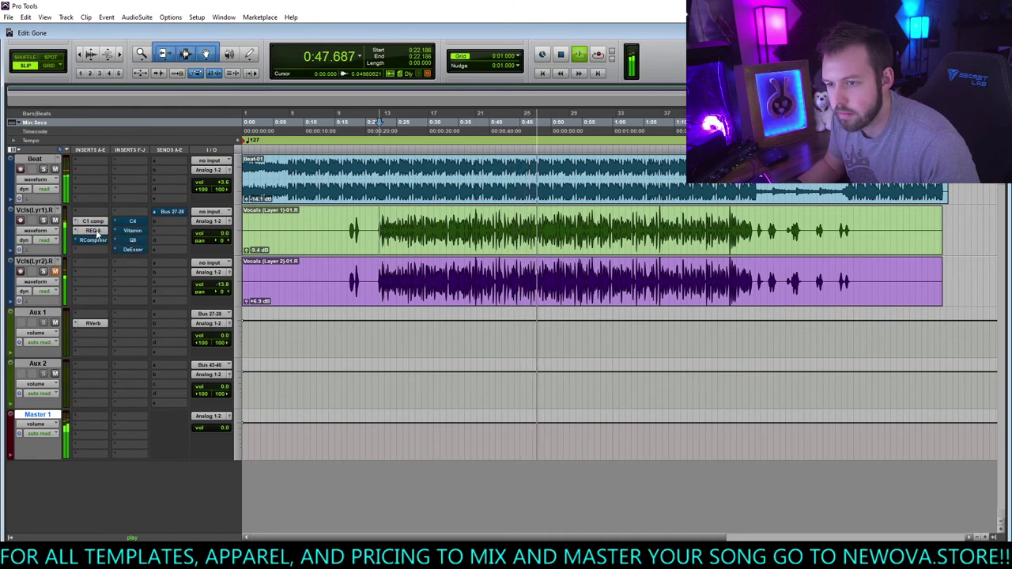
left_click(93, 240, "ctrl")
left_click(132, 221, "ctrl")
left_click(133, 231, "ctrl")
left_click(132, 240, "ctrl")
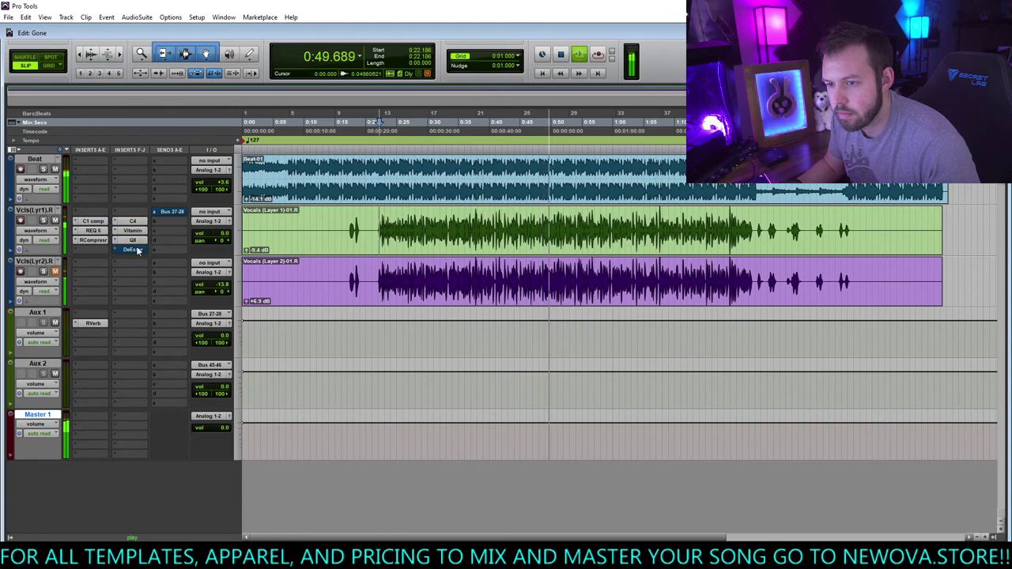
left_click(132, 250, "ctrl")
left_click(167, 211, "ctrl")
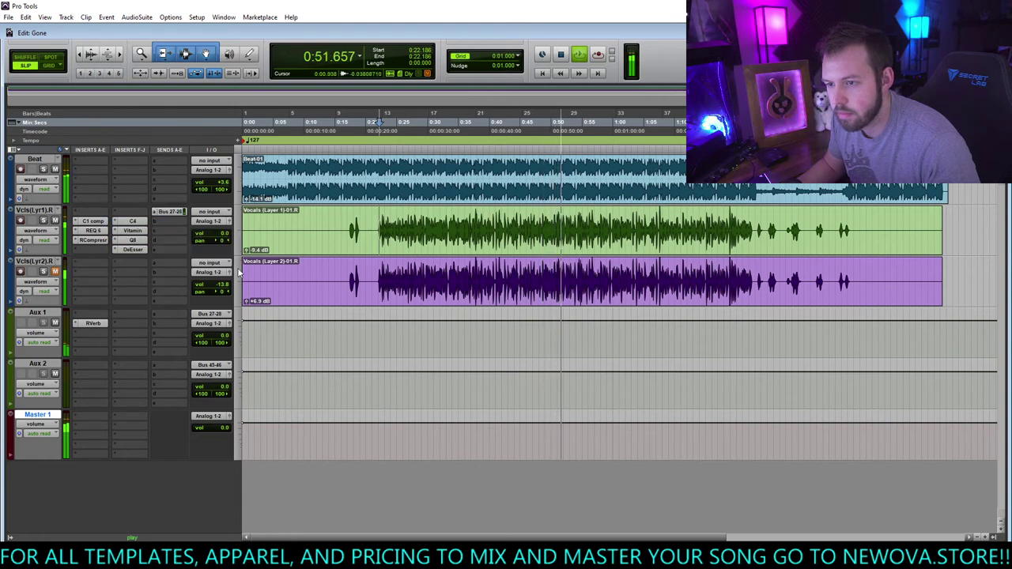
Insert a stereo Vitamin on Master 1 and set Lo to 24.0, LoMid 21.6, Mid 16.6, HiMid 15.1 and Hi 18.4
left_click(93, 417)
mouse_move(150, 442)
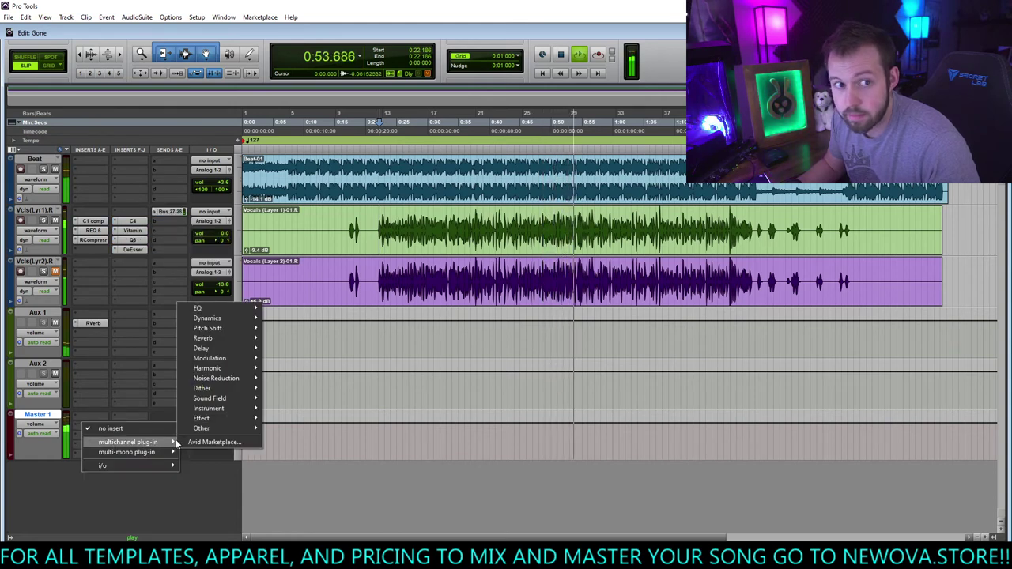
mouse_move(237, 318)
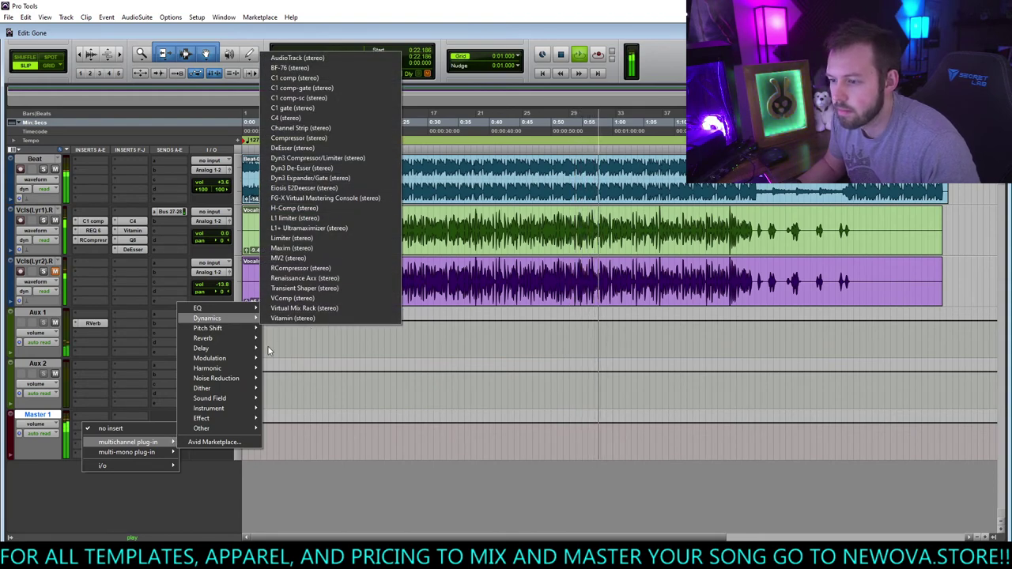
mouse_move(212, 427)
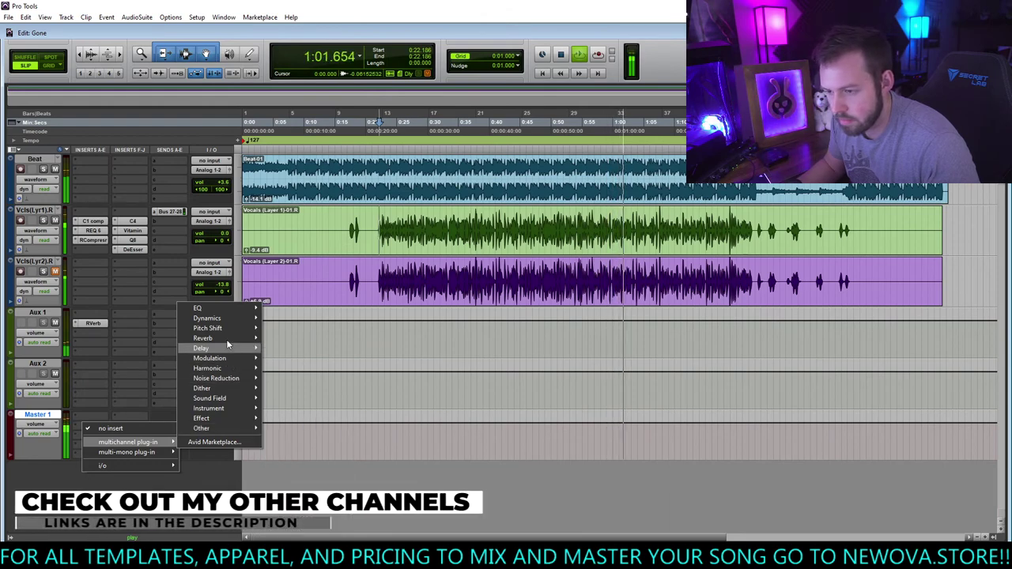
mouse_move(227, 345)
left_click(292, 317)
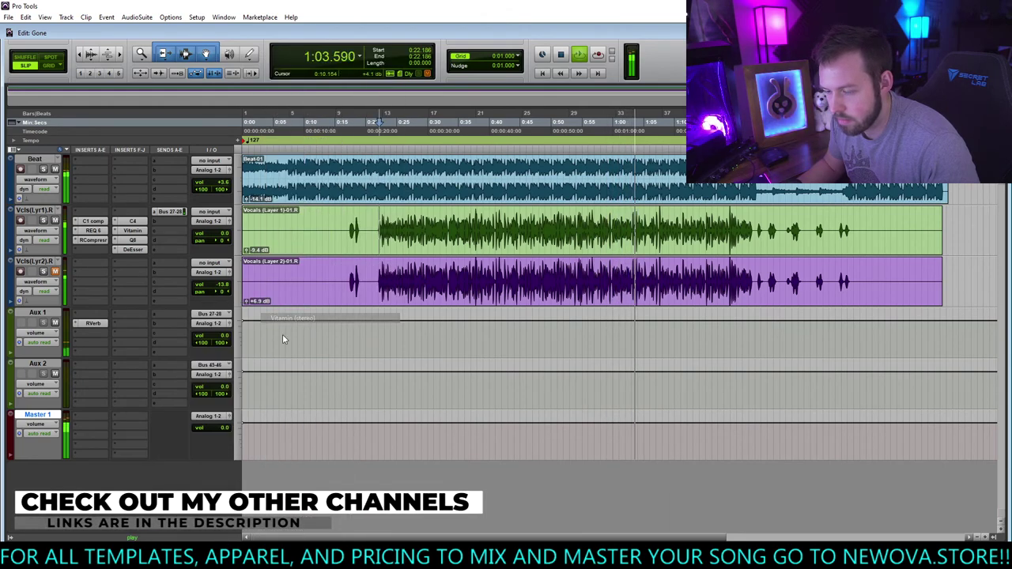
left_click_drag(544, 433, 411, 404)
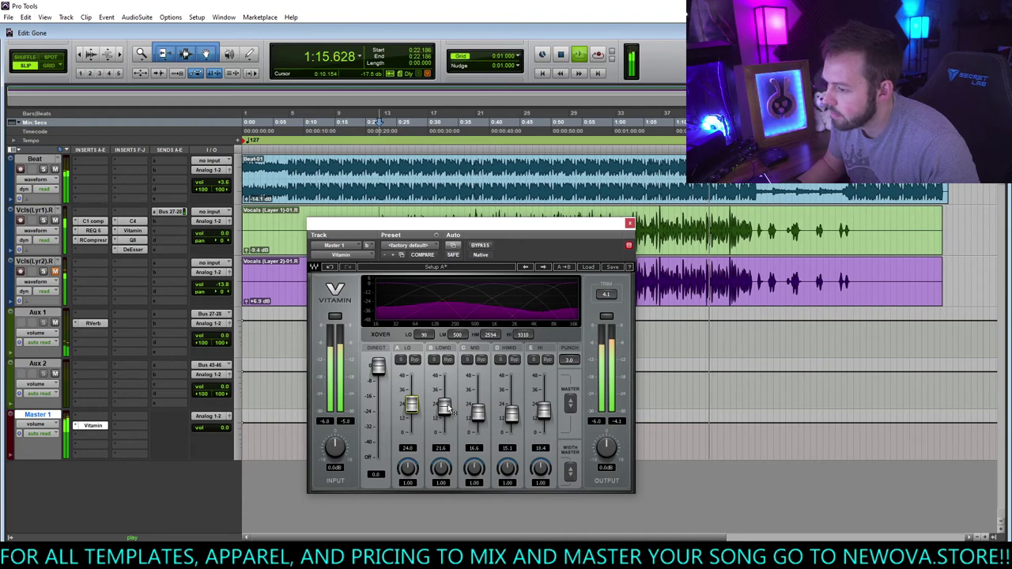
Insert a stereo VComp below Vitamin on Master 1 and load its Mastering1 preset
left_click(92, 436)
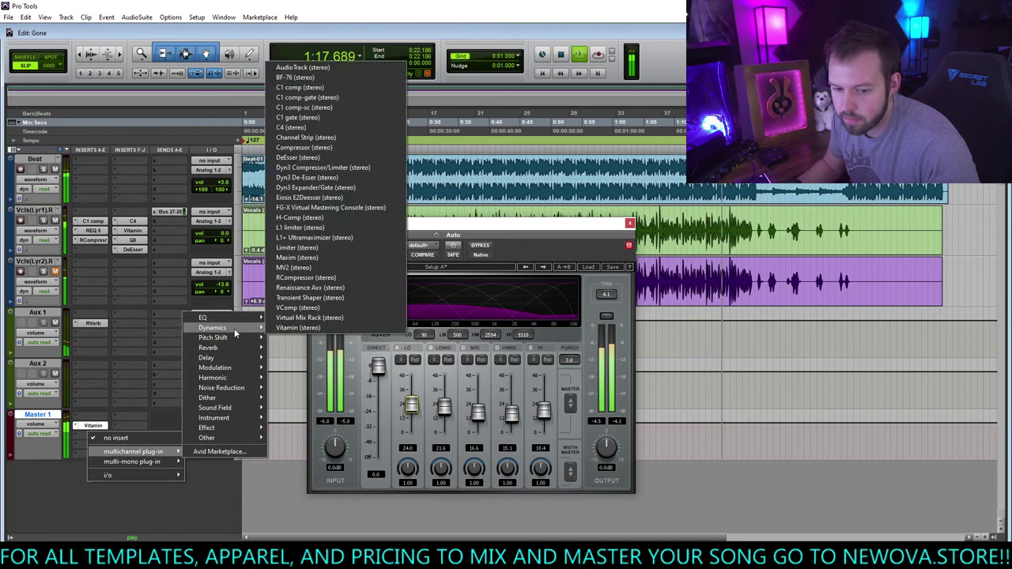
left_click(327, 309)
left_click_drag(570, 246, 490, 183)
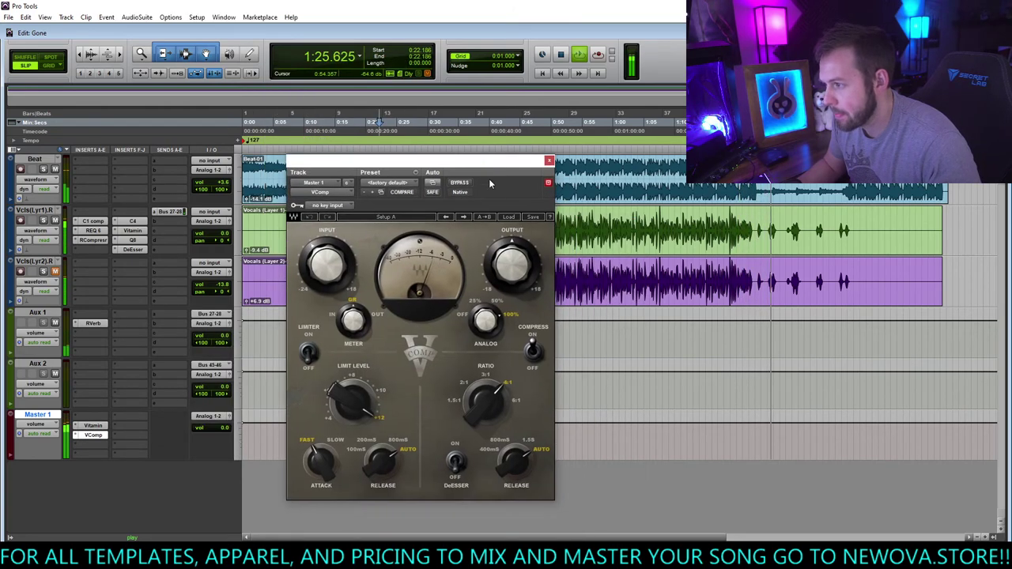
left_click(509, 217)
left_click(574, 470)
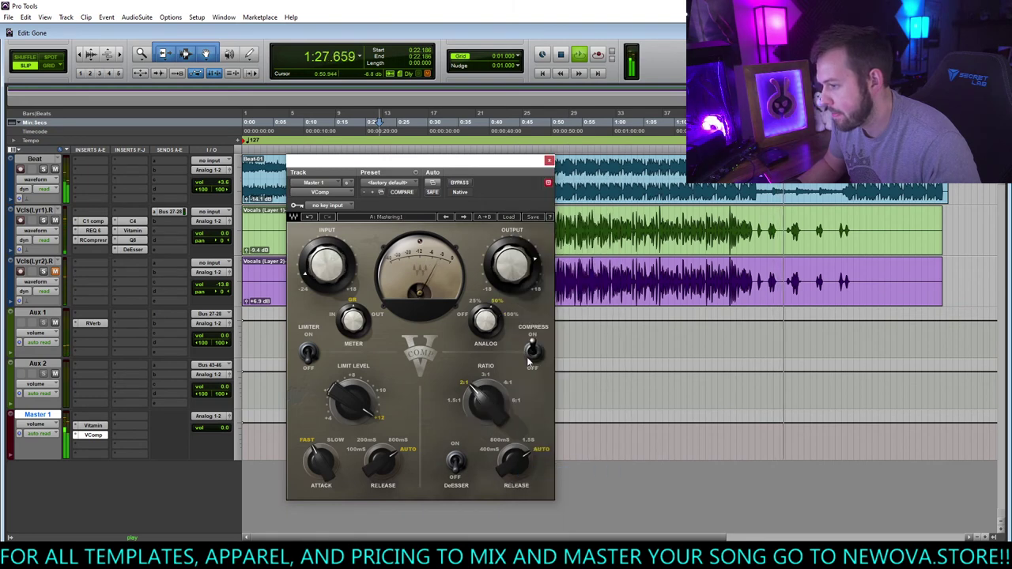
Switch VComp's analog setting off and set its input to about -14.1 dB, restart playback from 0:22.186, and close the plug-in
left_click(485, 320)
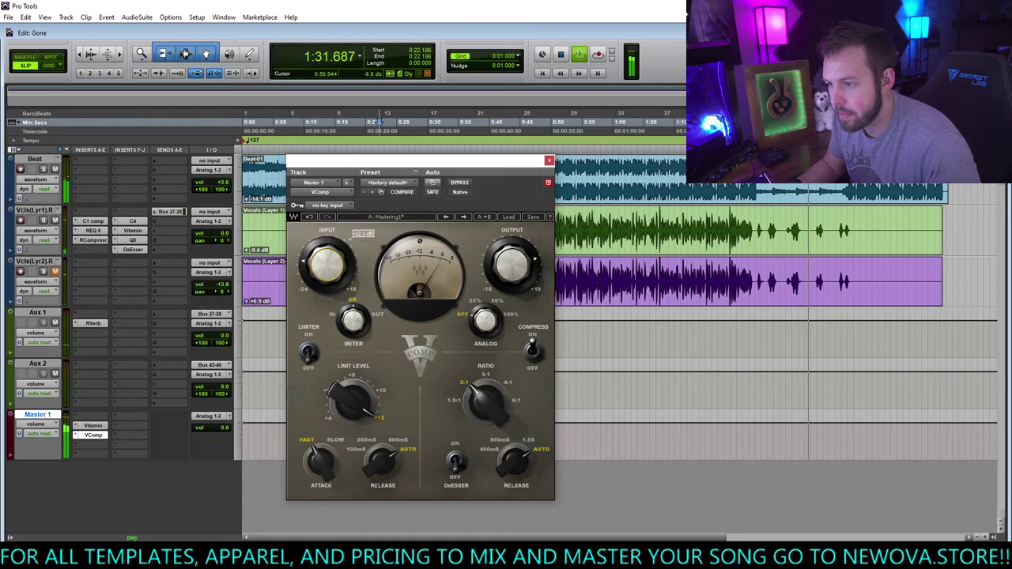
key("space")
key("space")
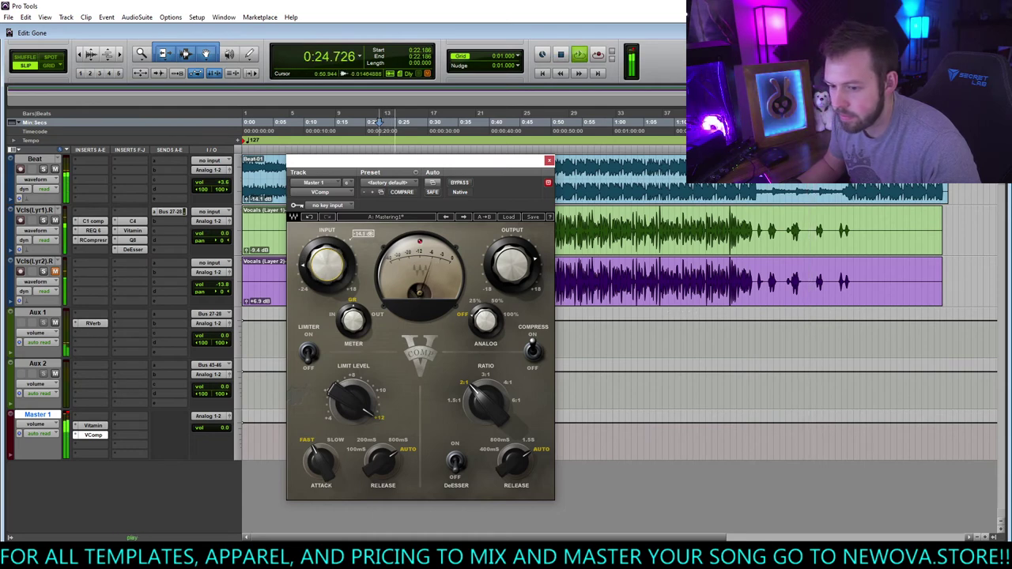
left_click(549, 161)
Insert a stereo L1+ Ultramaximizer on Master 1 with threshold about -3.3 and ceiling -0.3, close it, and stop playback
left_click(91, 445)
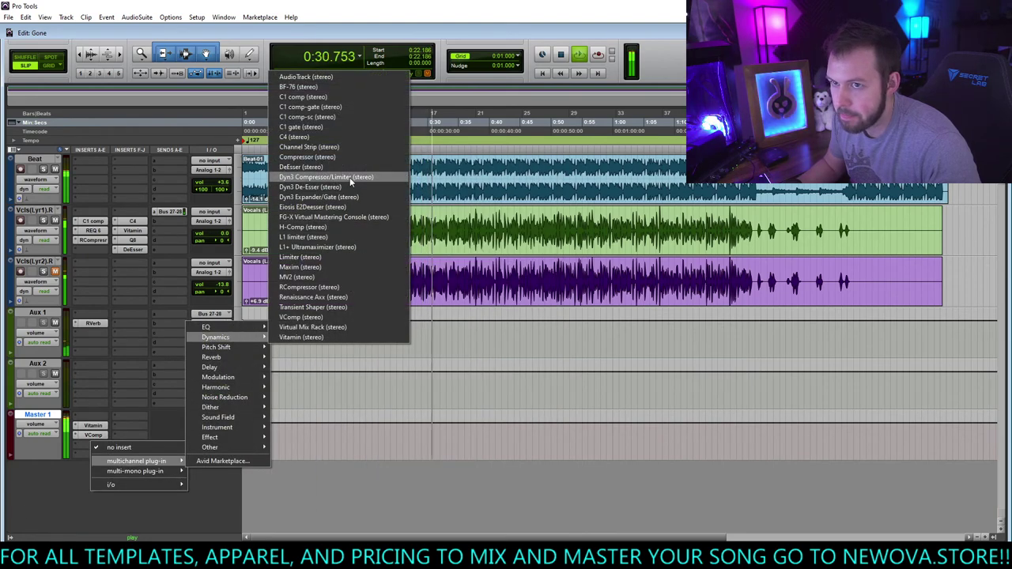
left_click(332, 247)
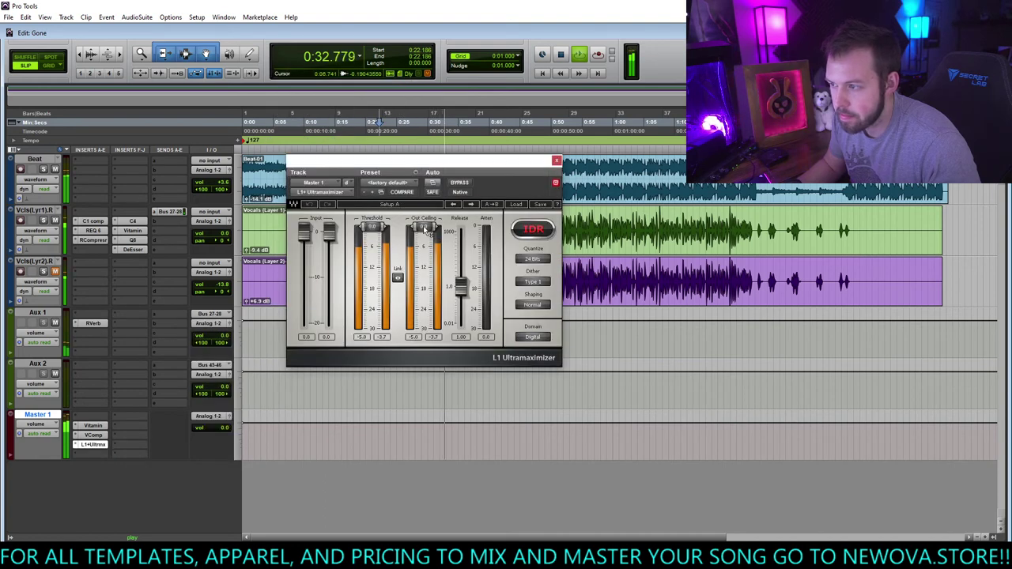
left_click_drag(371, 227, 372, 237)
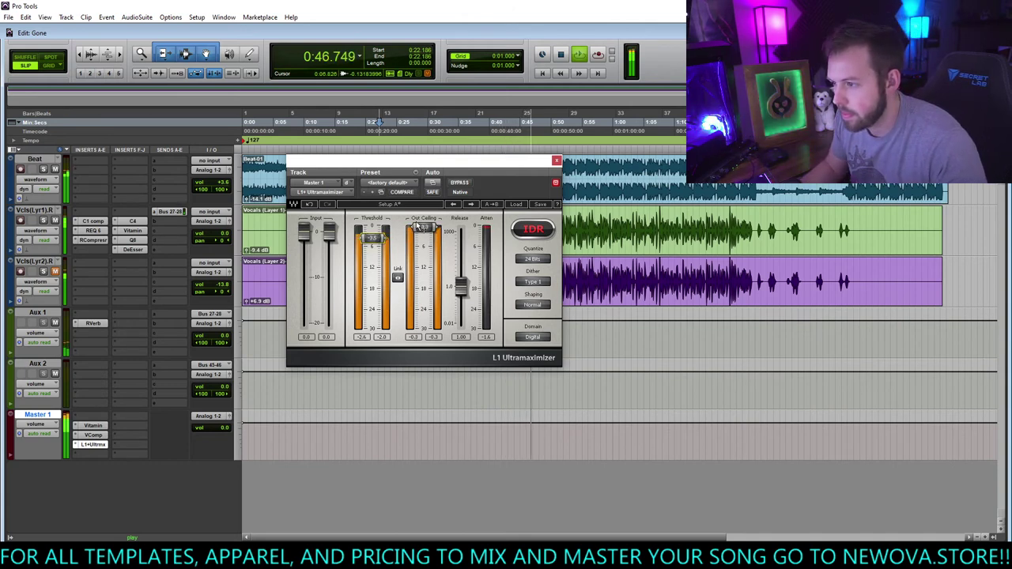
left_click(556, 162)
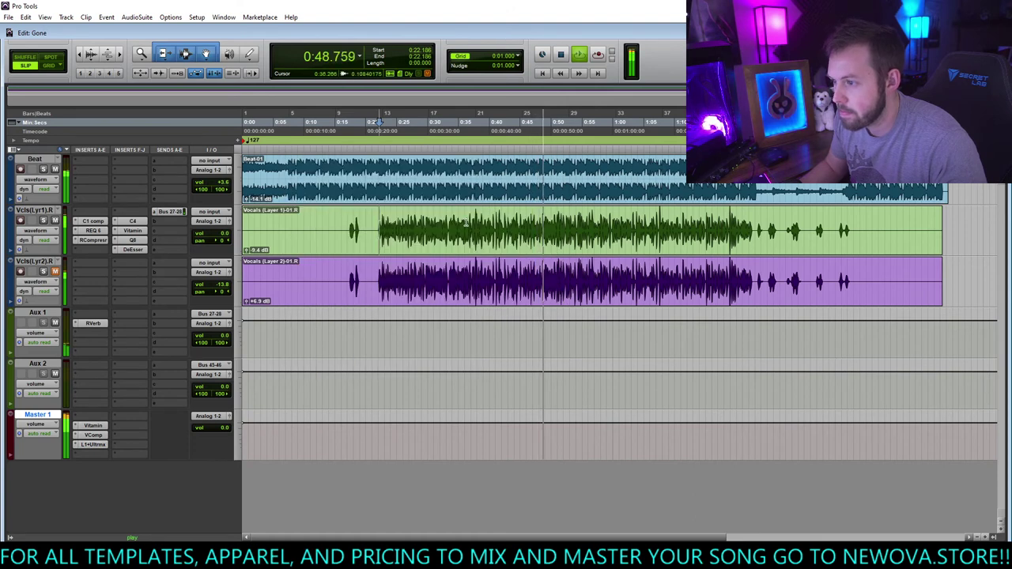
key("space")
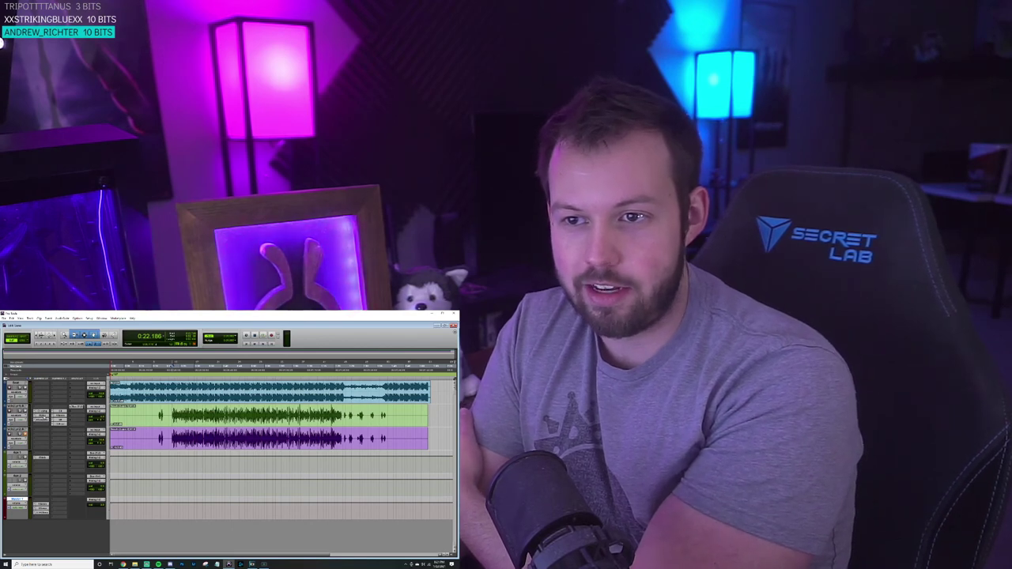
Open the first vocal layer's REQ 6 and Q8 plug-ins to review their EQ curves
left_click(43, 415)
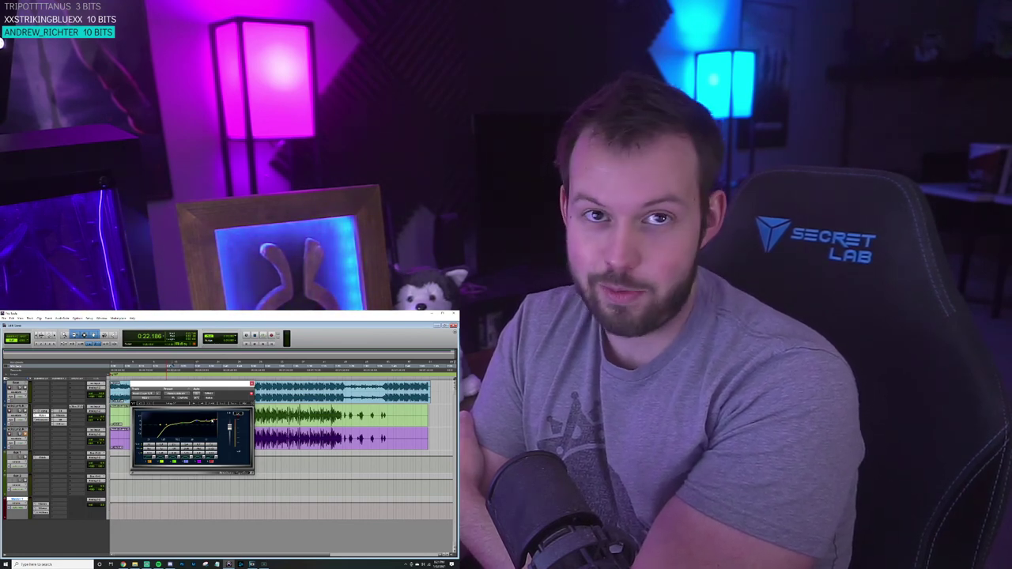
left_click(59, 419)
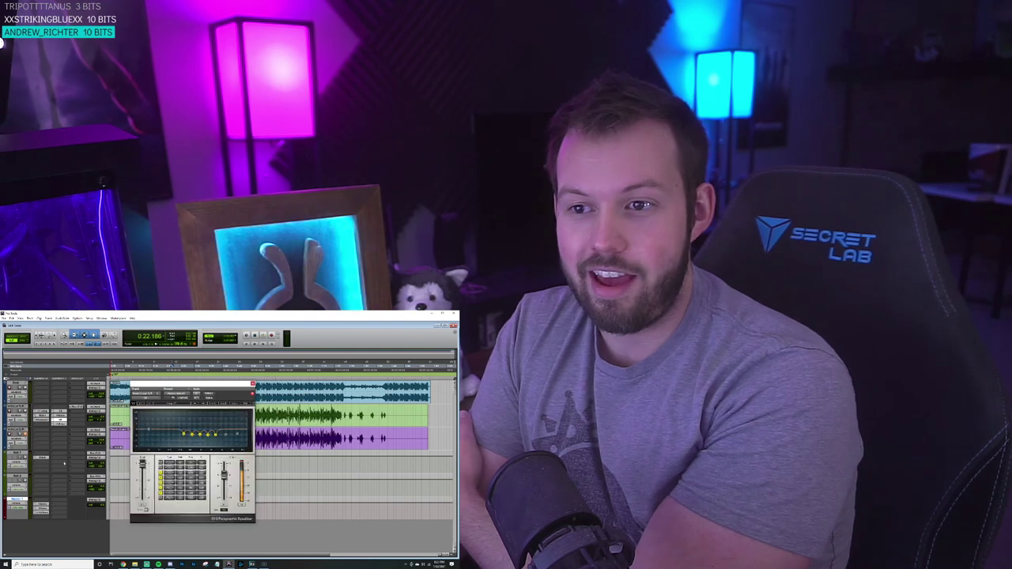